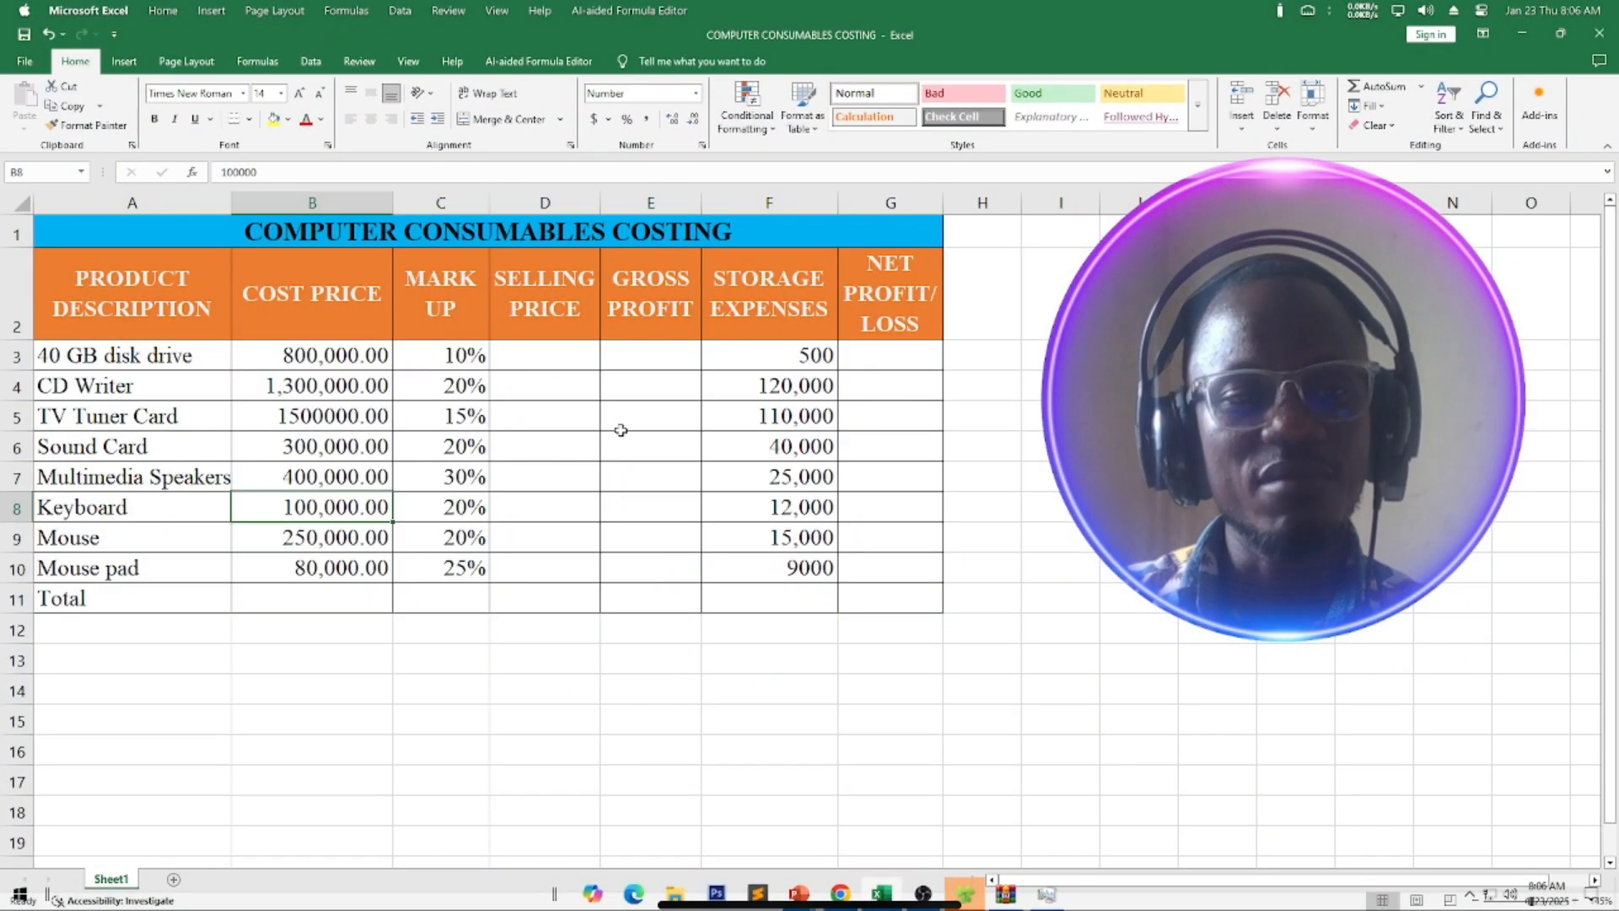
Calculate the 40 GB disk drive's selling price in D3 with the formula =(B3*C3)+B3.
{"action": "left_click", "coordinate": [536, 357]}
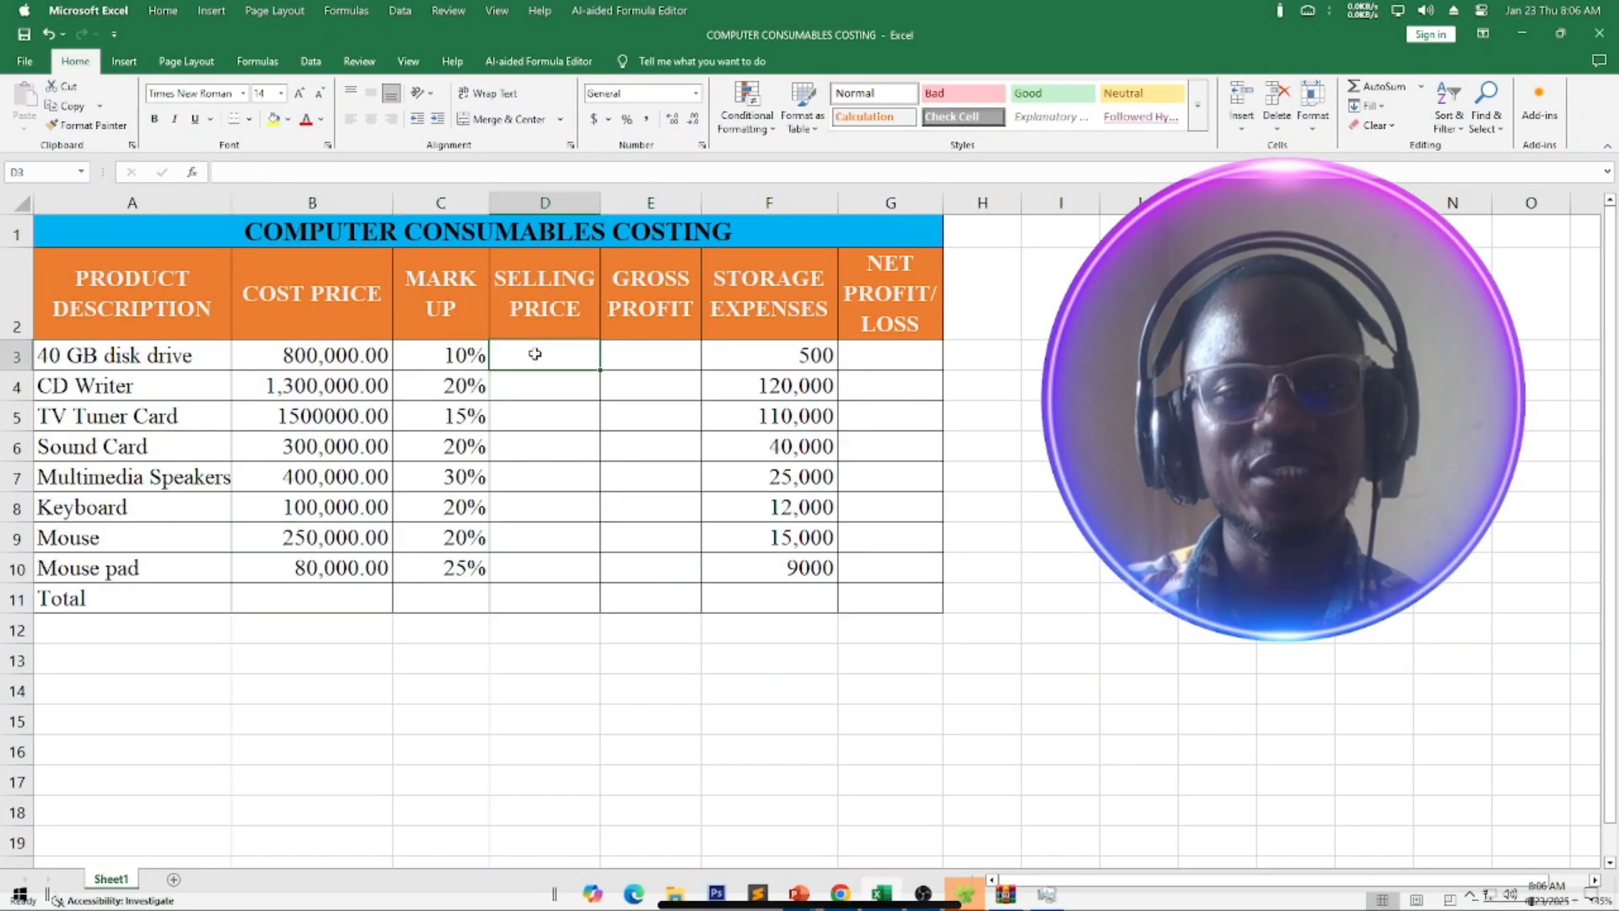
{"action": "mouse_move", "coordinate": [550, 357]}
{"action": "left_mouse_down"}
{"action": "mouse_move", "coordinate": [543, 567]}
{"action": "mouse_move", "coordinate": [538, 359]}
{"action": "left_mouse_up"}
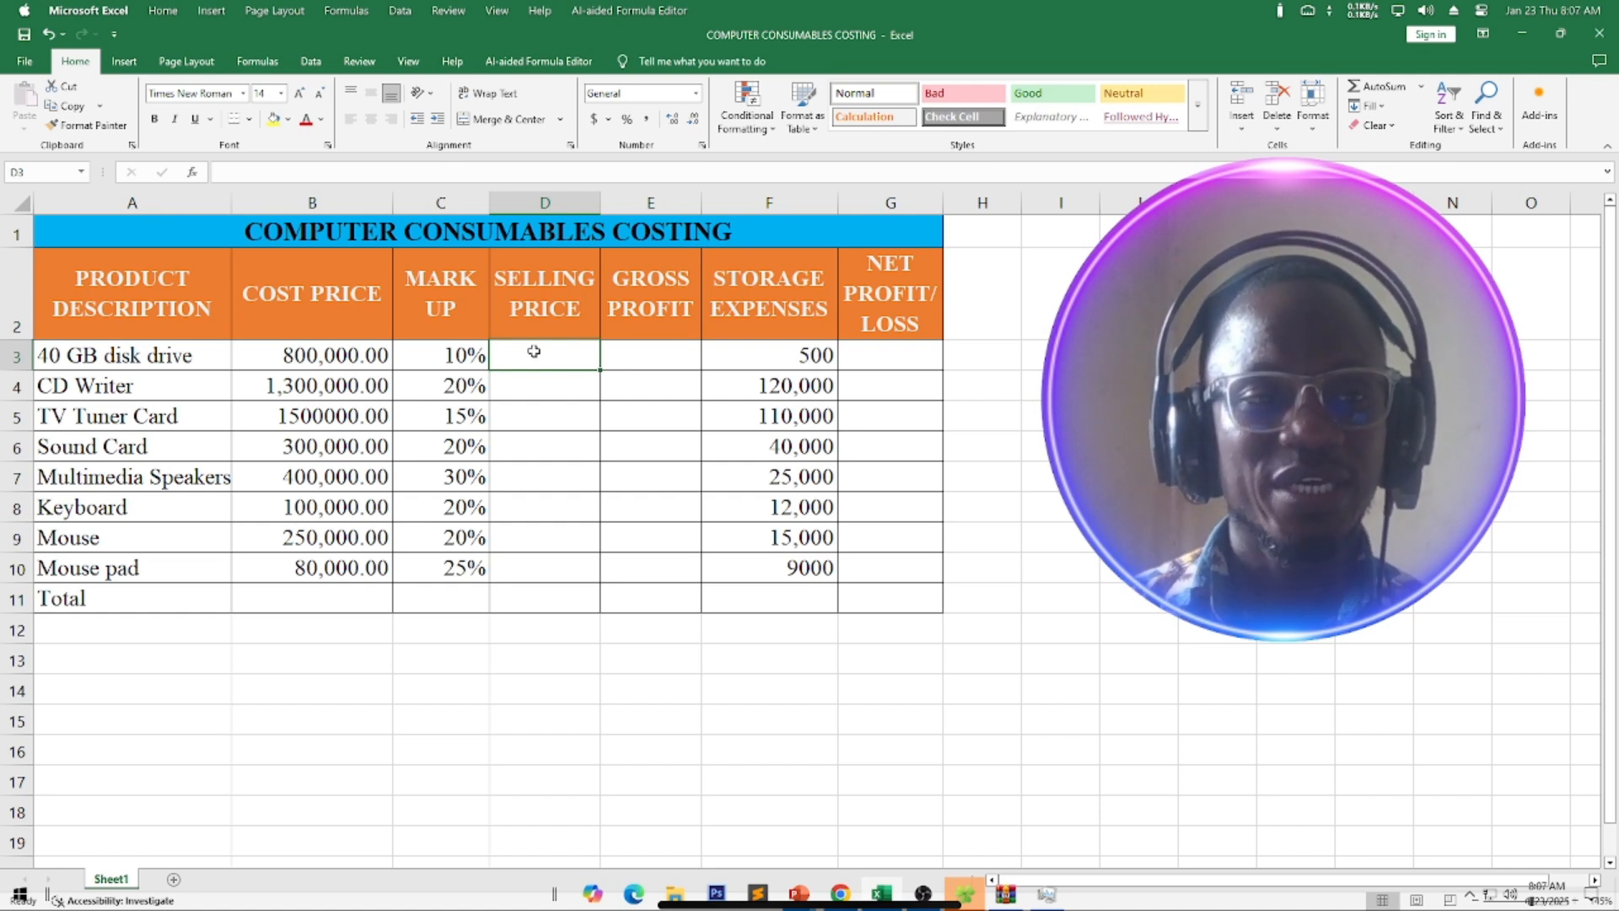
{"action": "type", "text": "="}
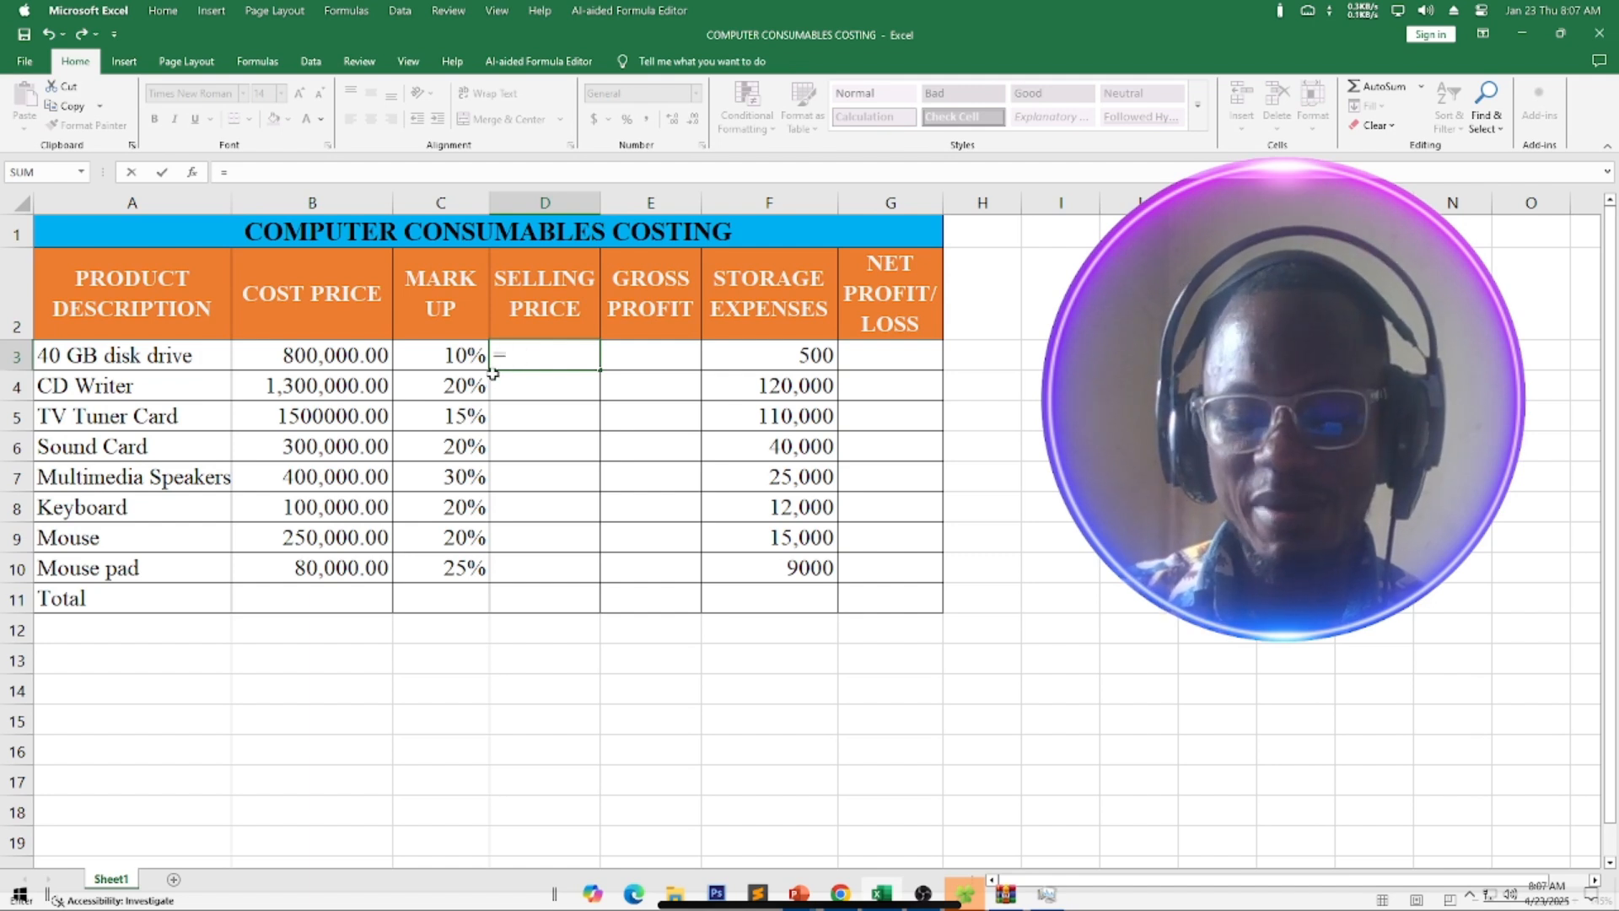
{"action": "type", "text": "("}
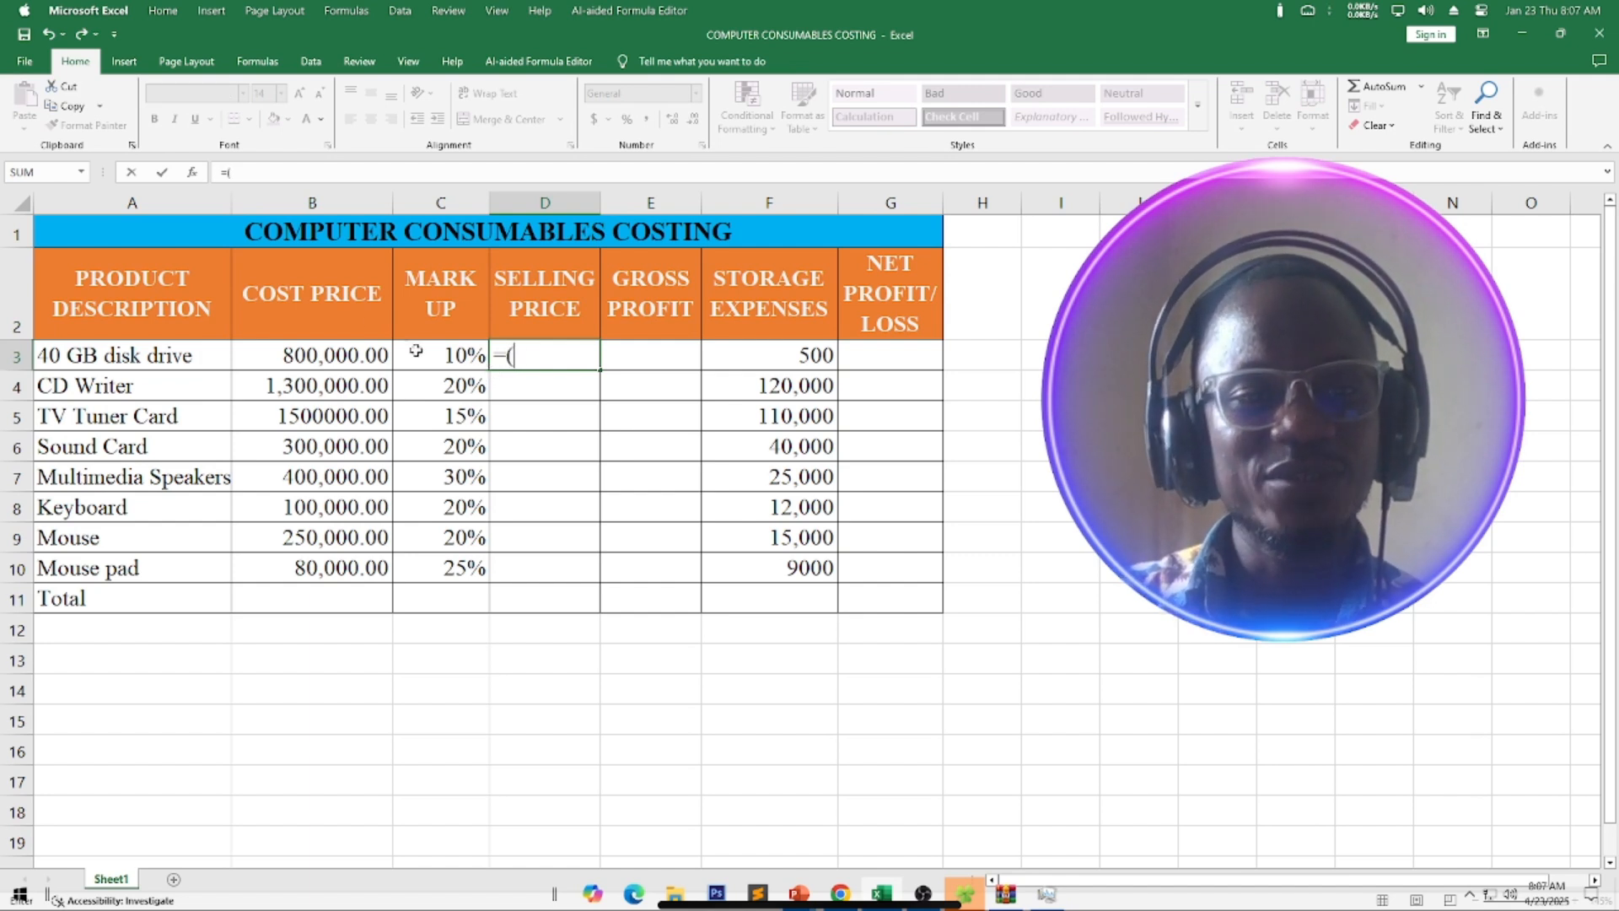
{"action": "left_click", "coordinate": [314, 356]}
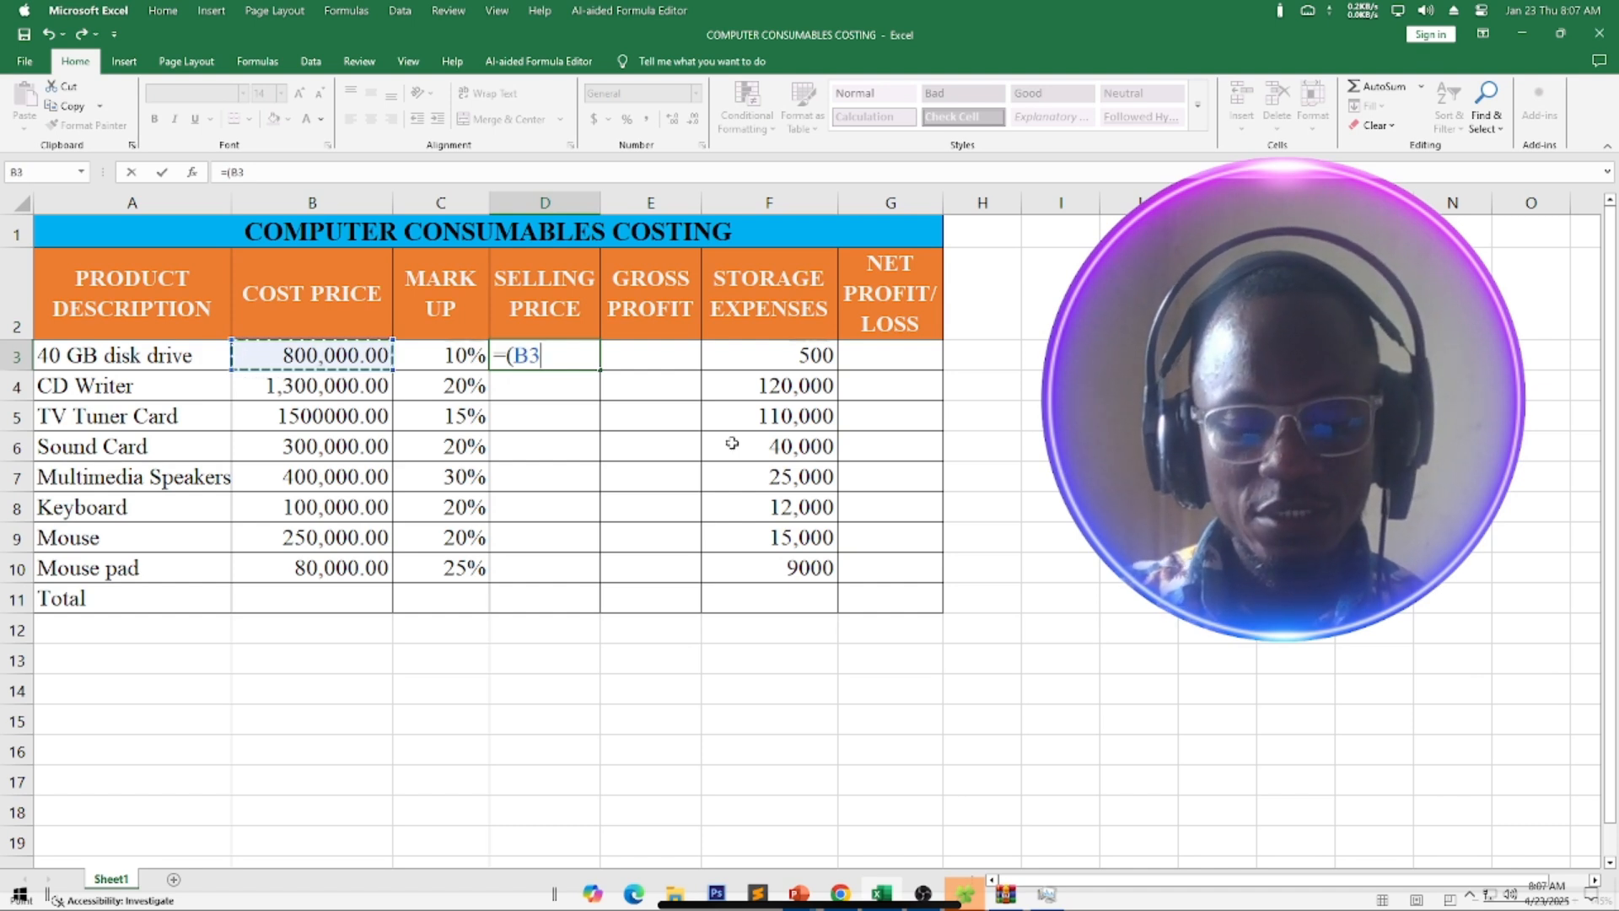
{"action": "type", "text": "*"}
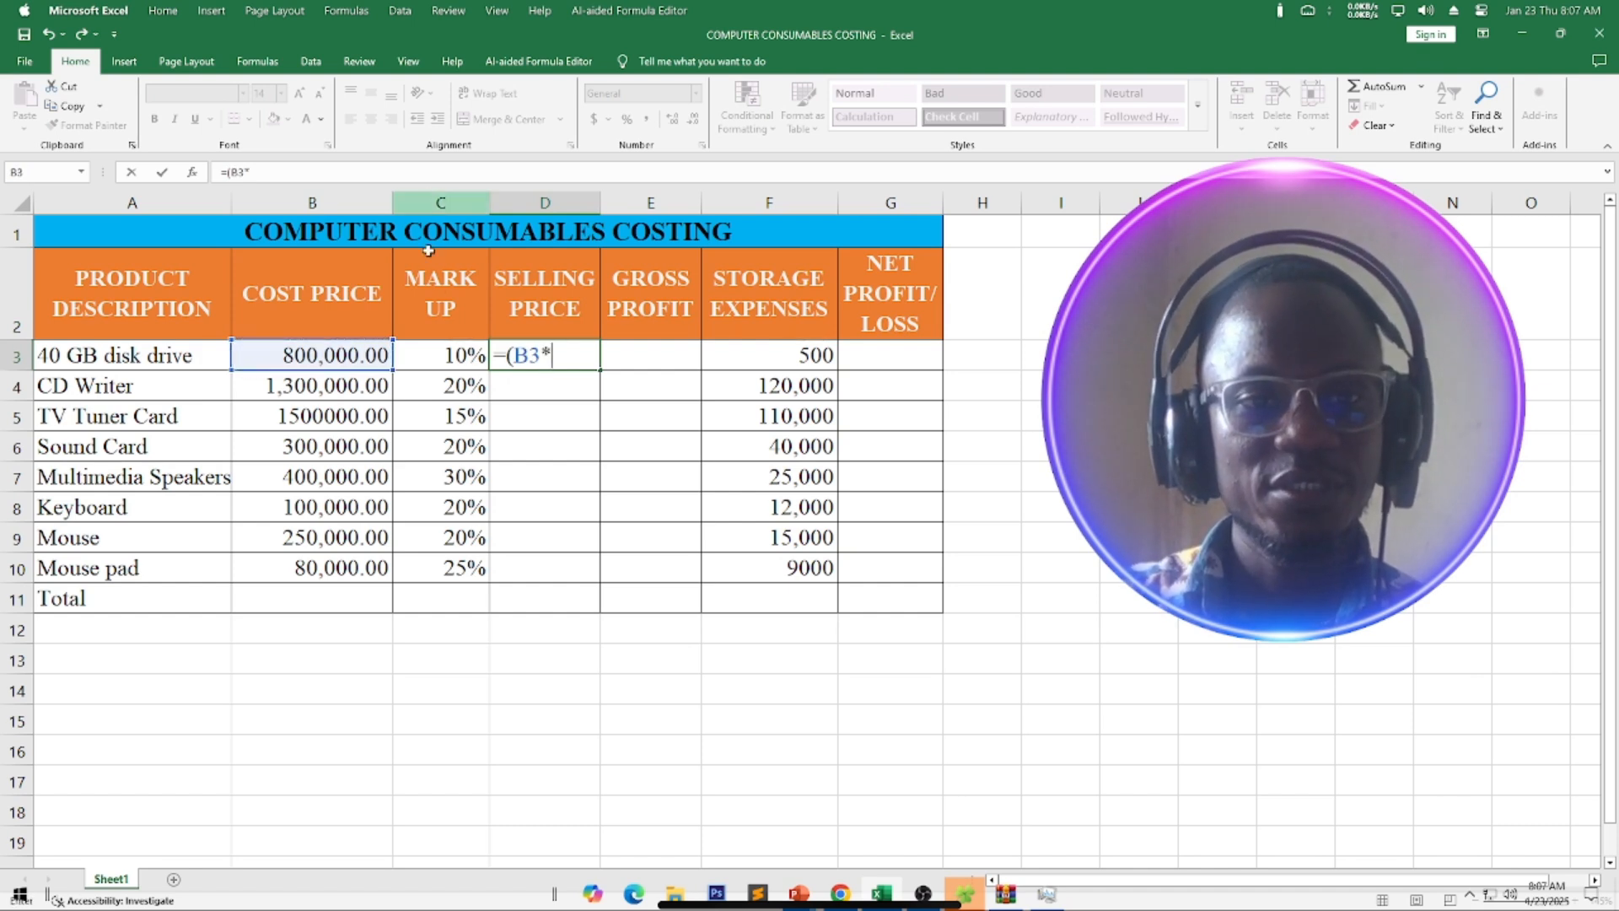
{"action": "left_click", "coordinate": [454, 355]}
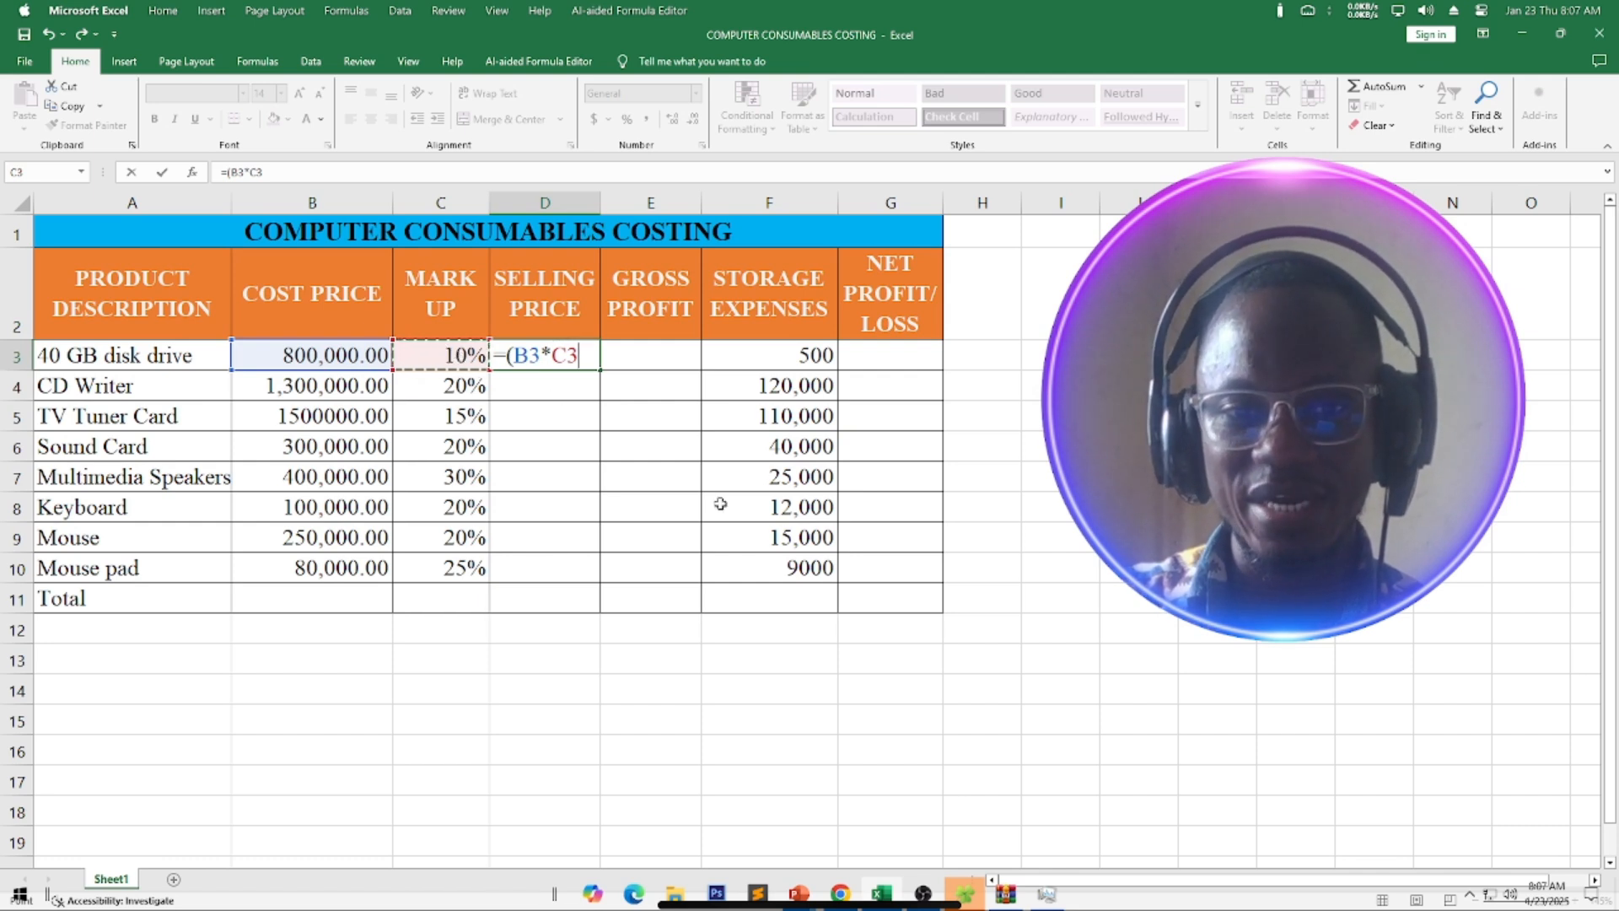
{"action": "type", "text": ")"}
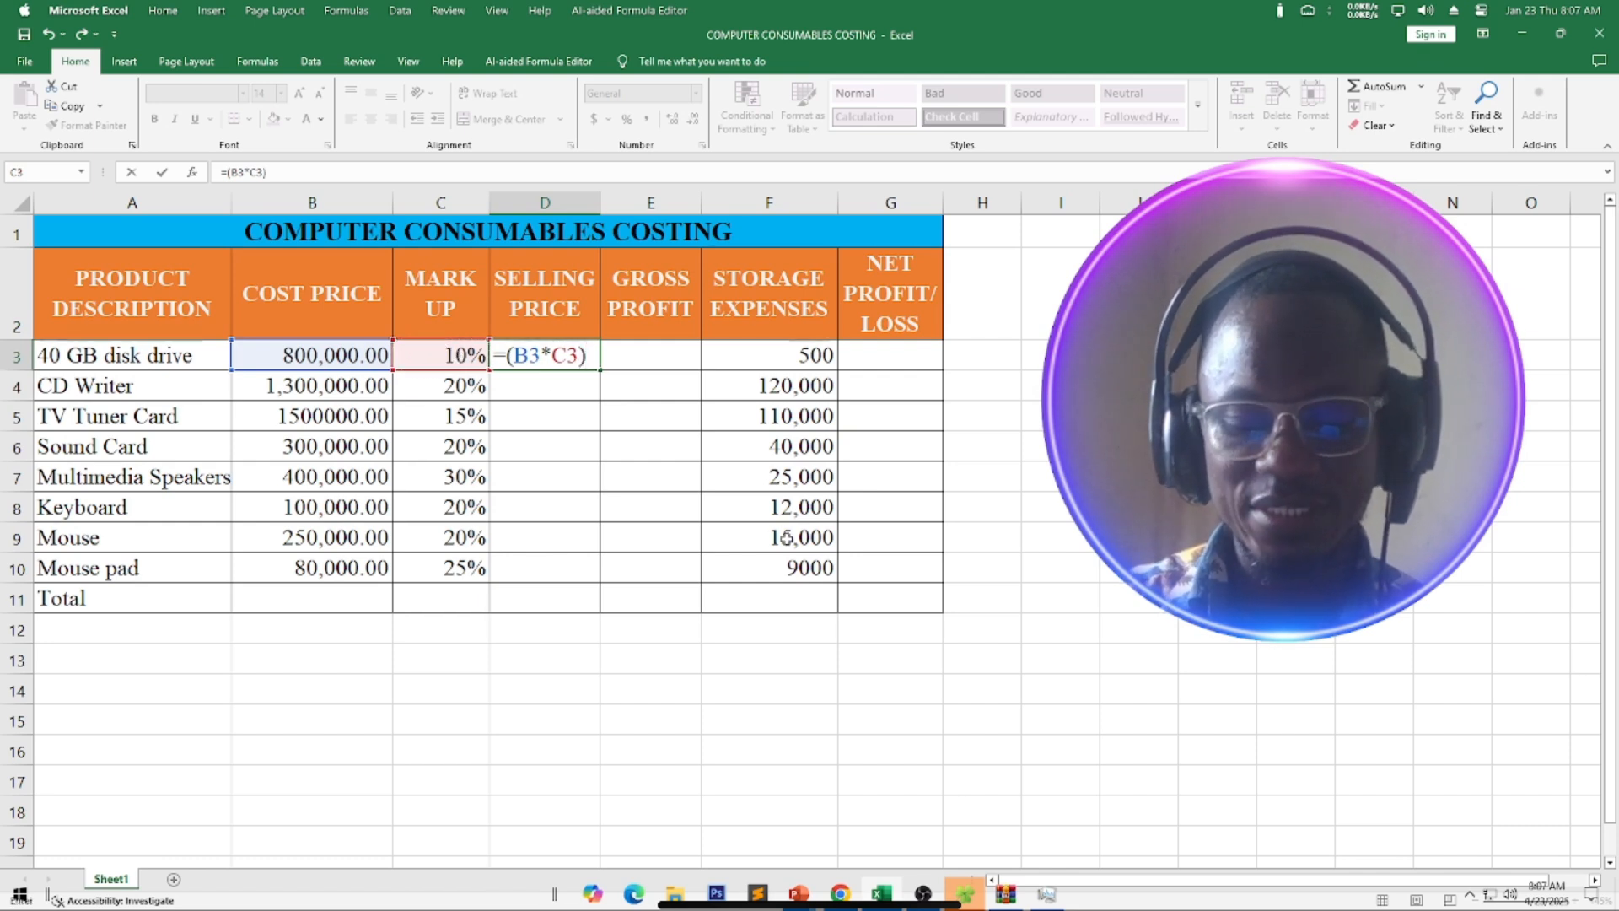
{"action": "type", "text": "+"}
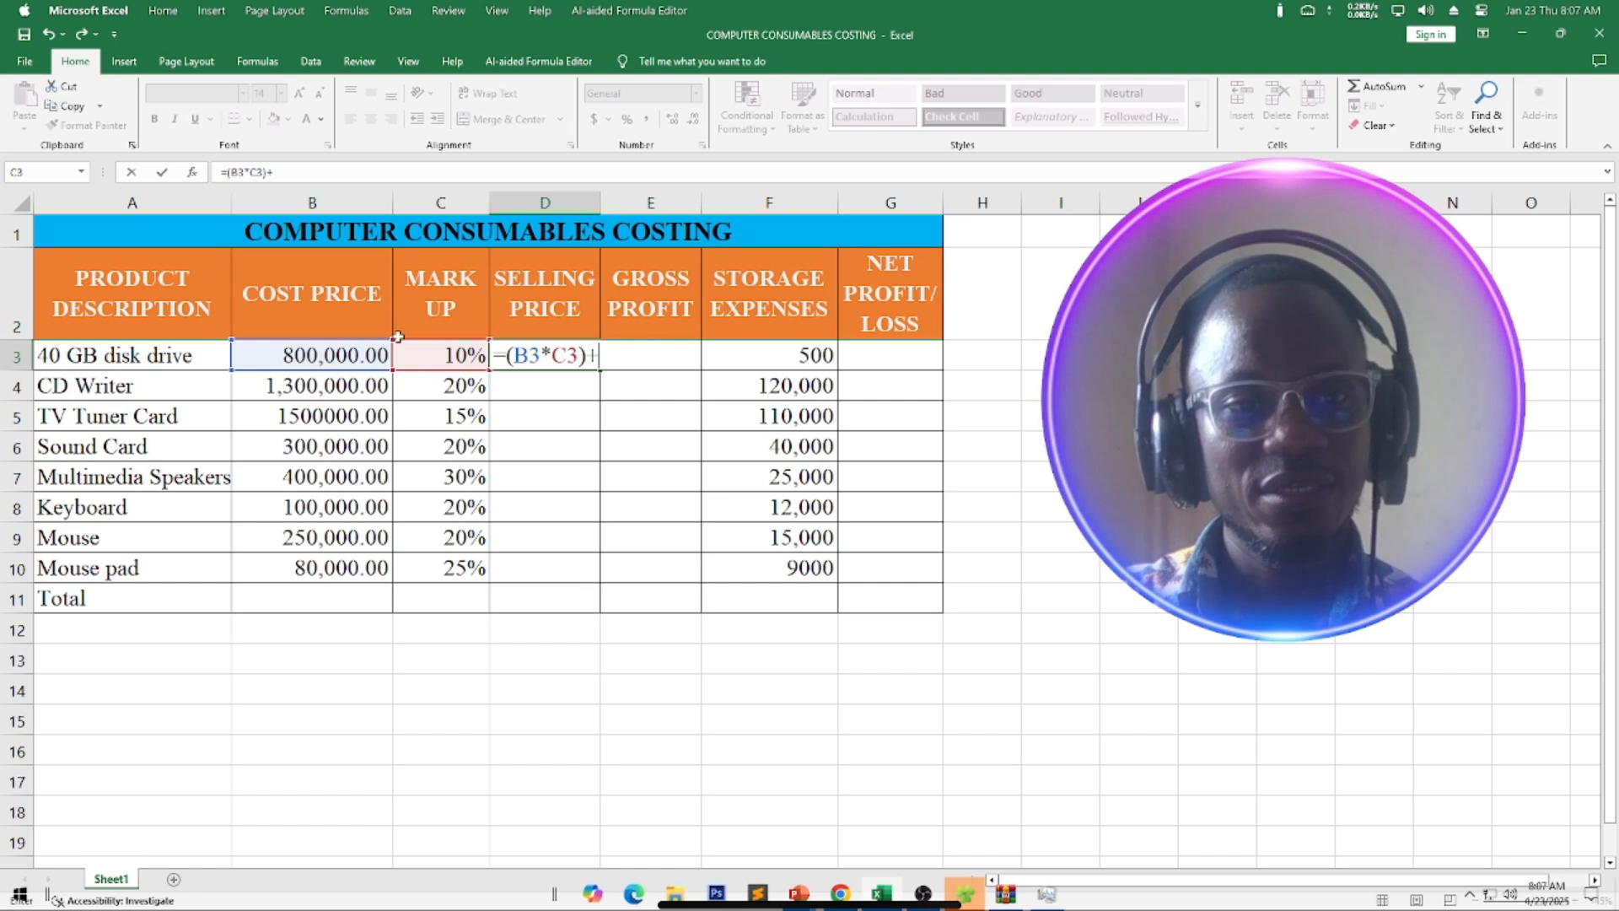
{"action": "left_click", "coordinate": [309, 355]}
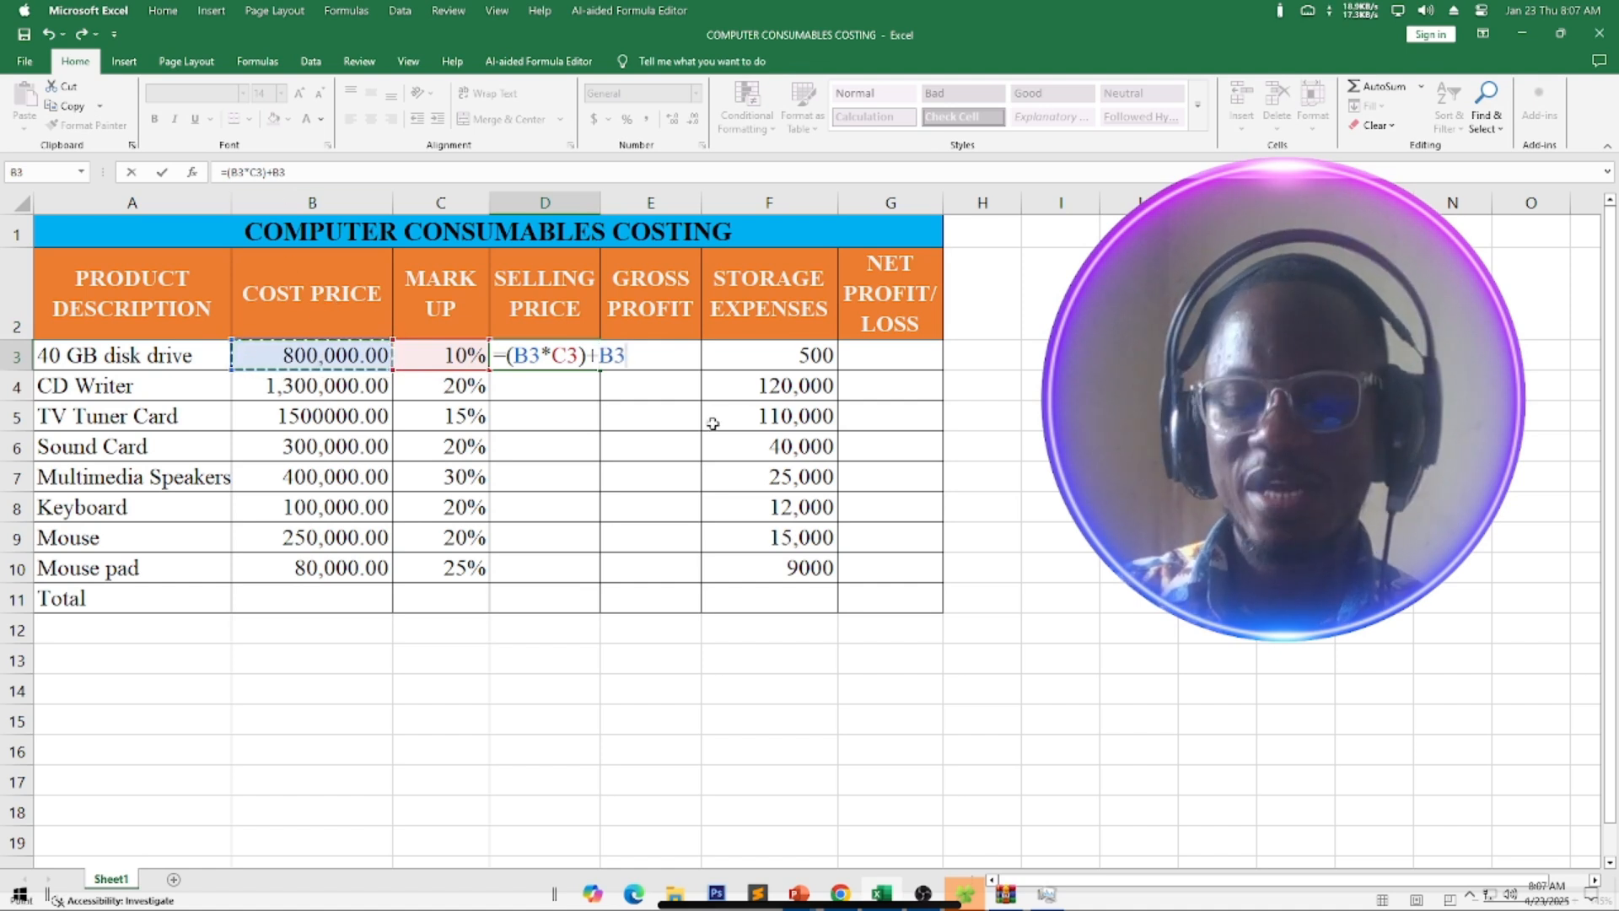
{"action": "key", "text": "Return"}
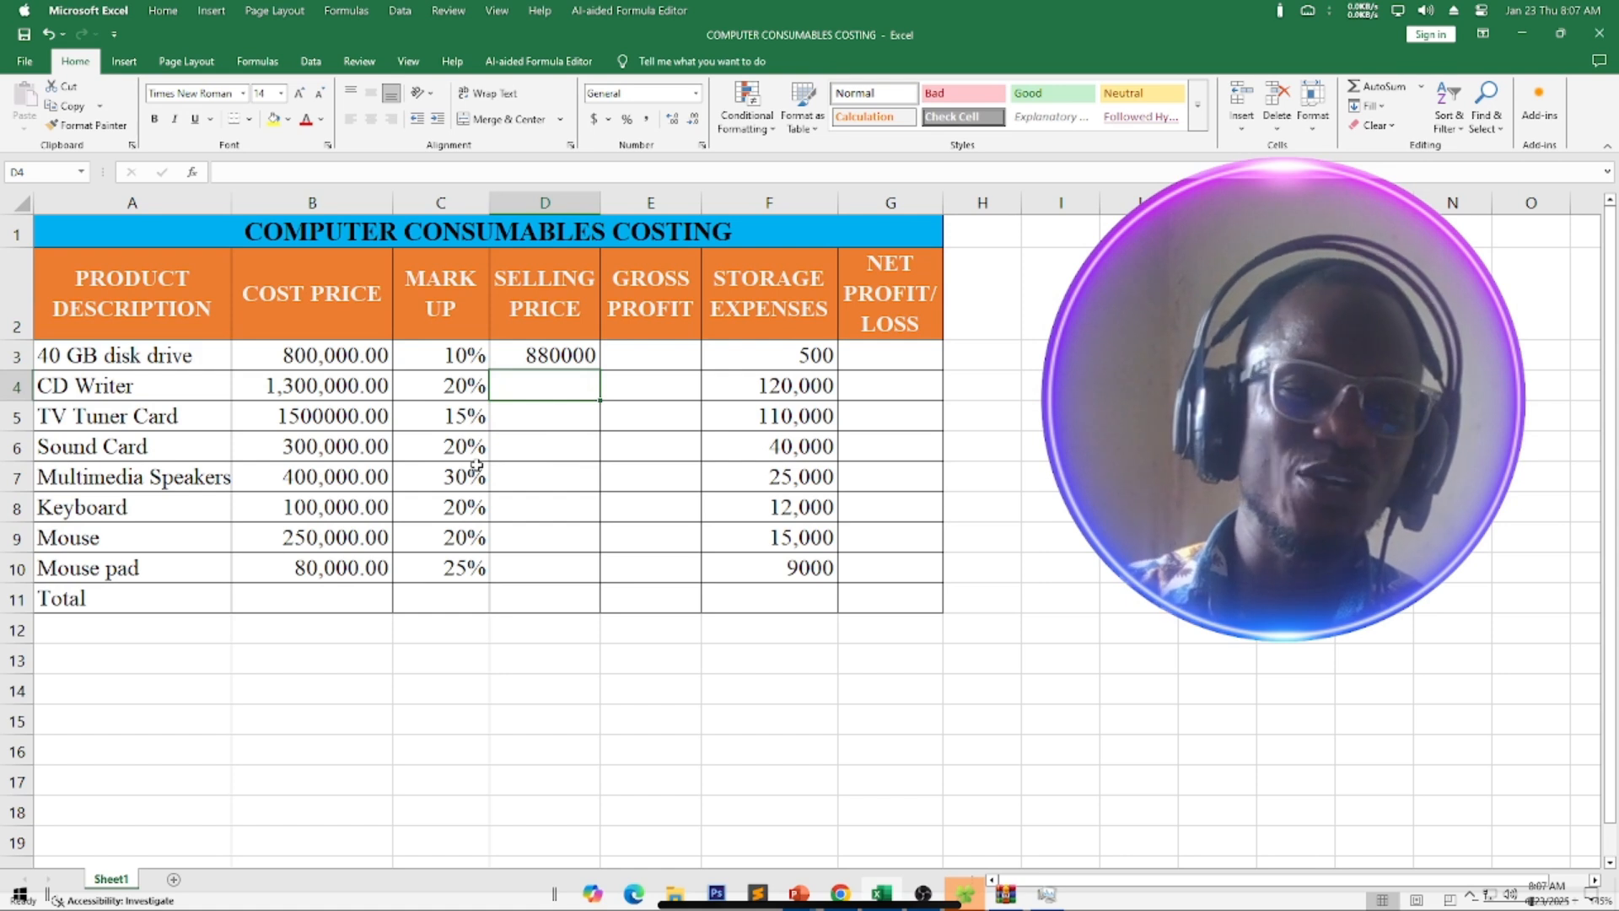
Fill the selling price formula from D3 down through the Mouse pad row, D10.
{"action": "left_click", "coordinate": [586, 353]}
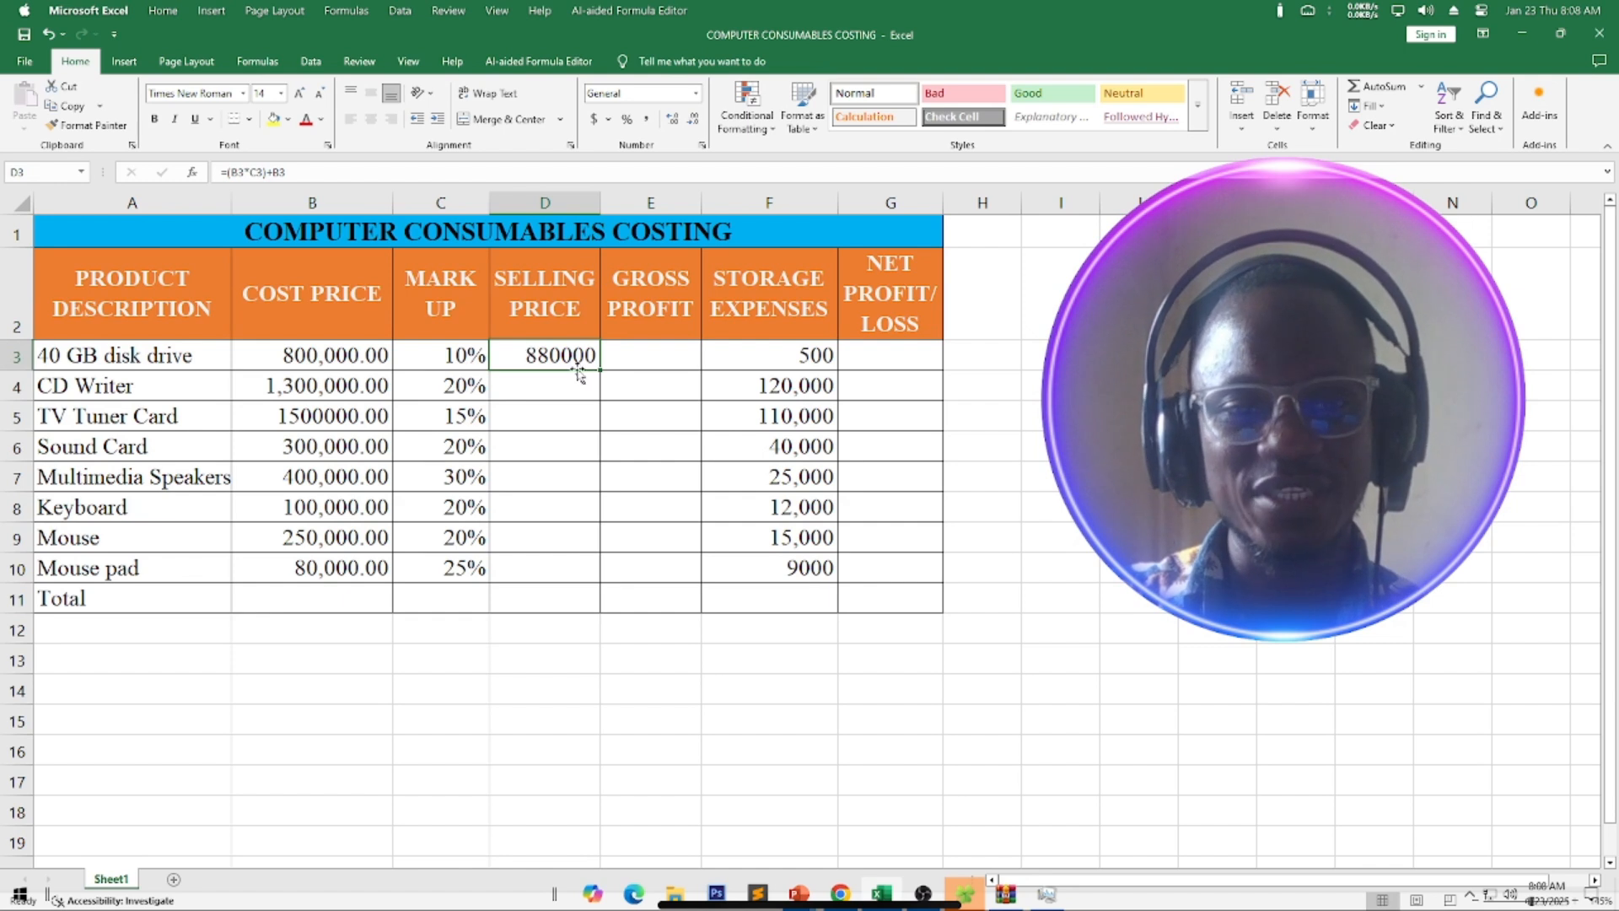
{"action": "left_click_drag", "start_coordinate": [599, 370], "coordinate": [577, 582]}
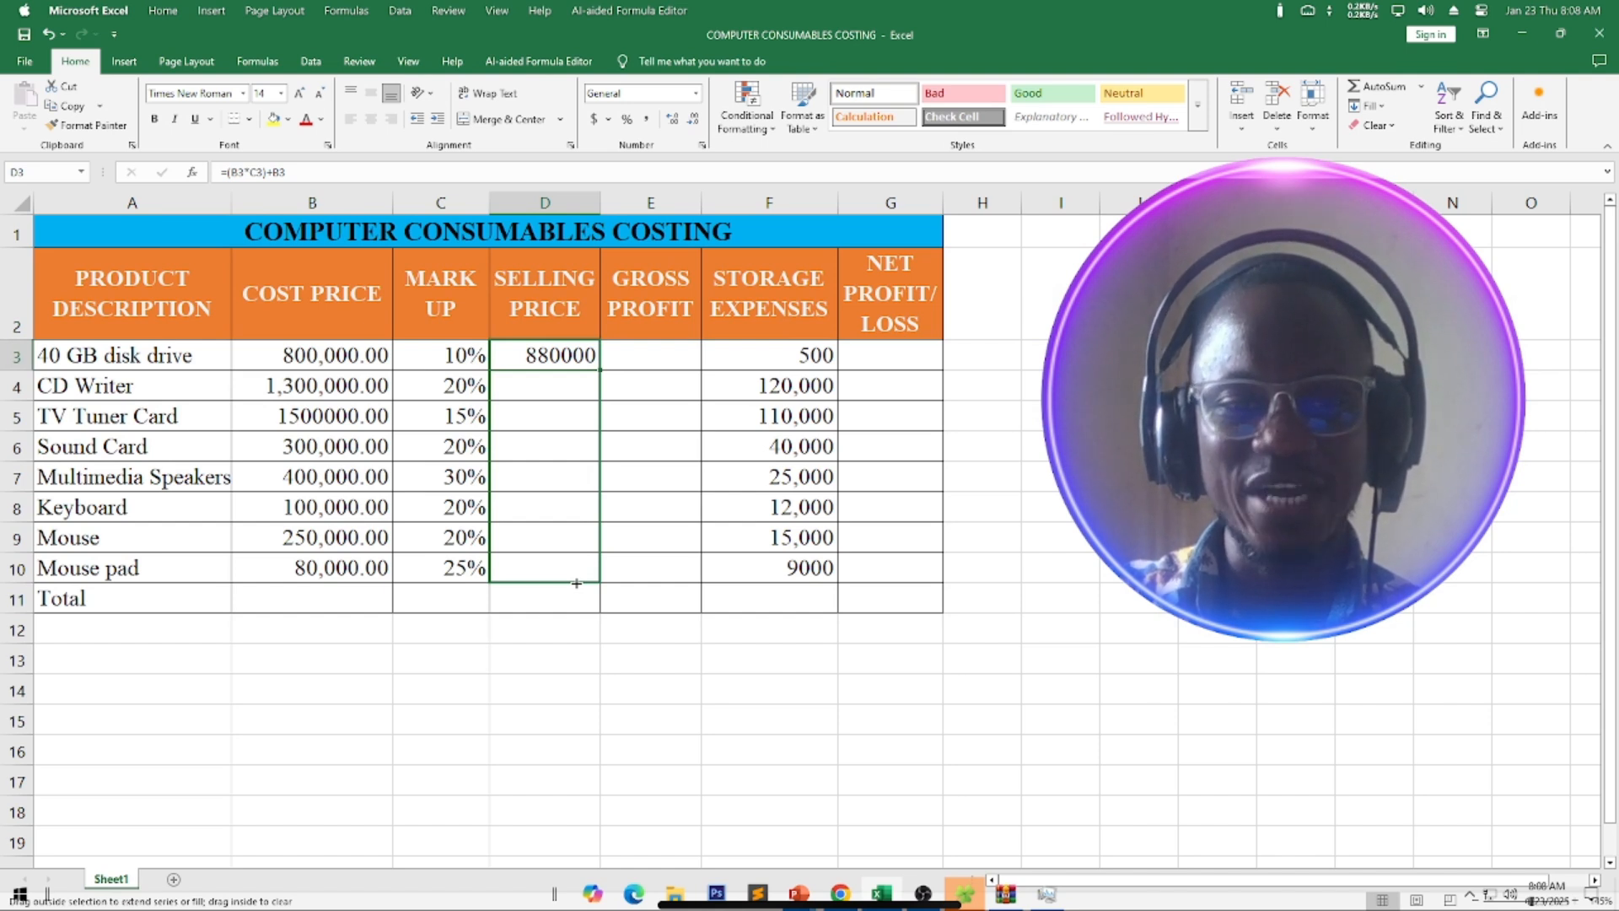
{"action": "left_click_drag", "start_coordinate": [577, 582], "coordinate": [577, 582]}
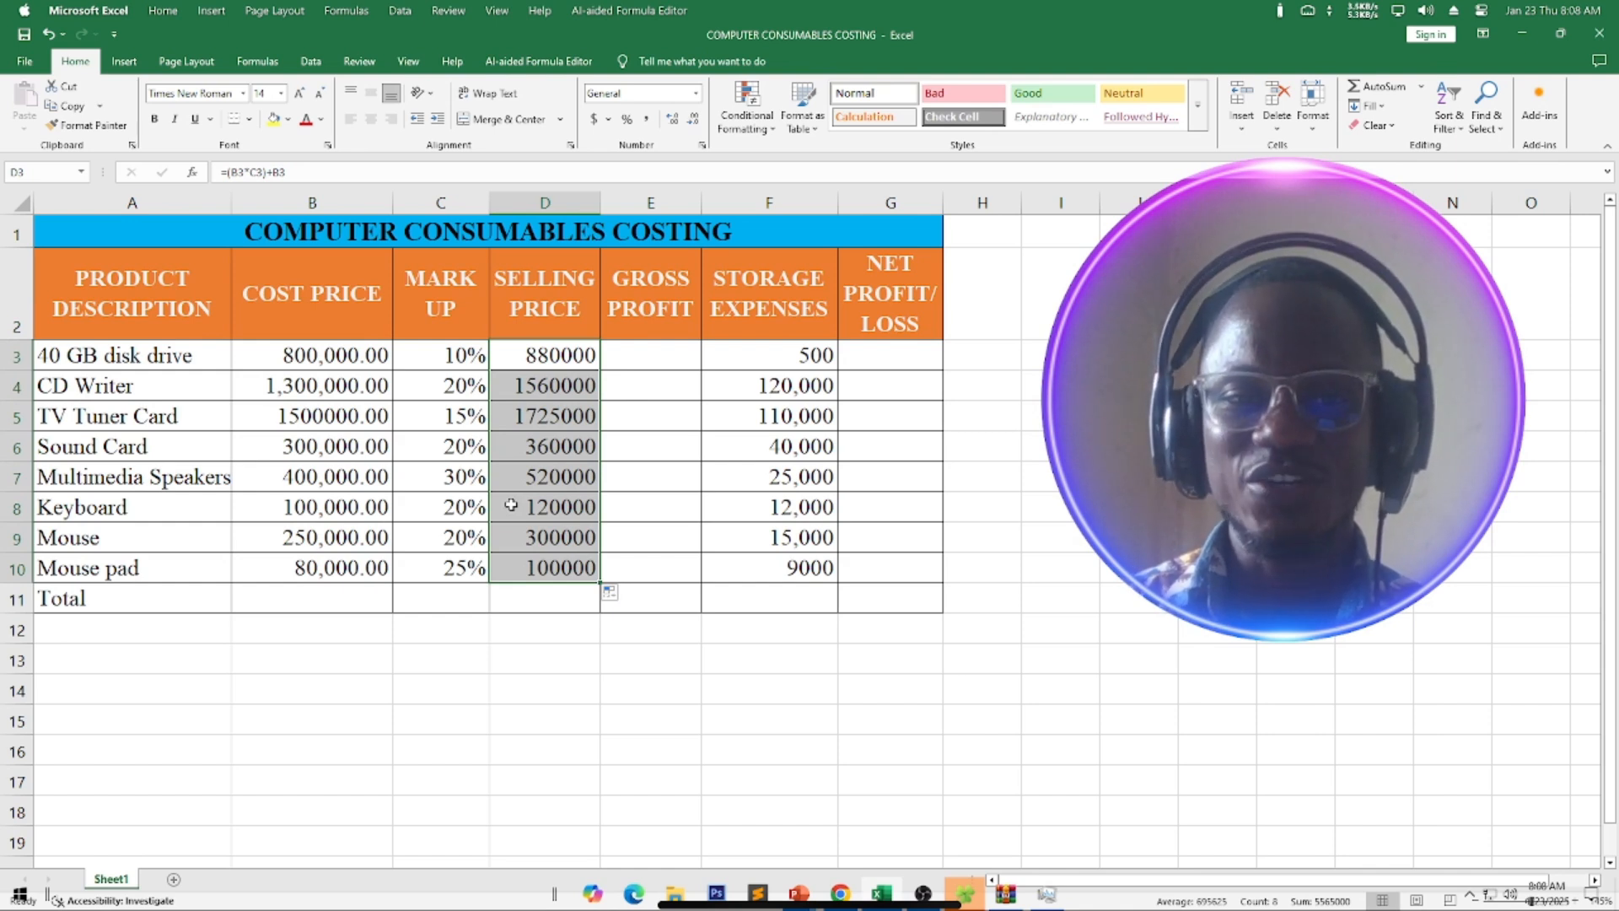
Calculate the 40 GB disk drive's gross profit in E3 with the formula =D3-B3.
{"action": "key", "text": "Right"}
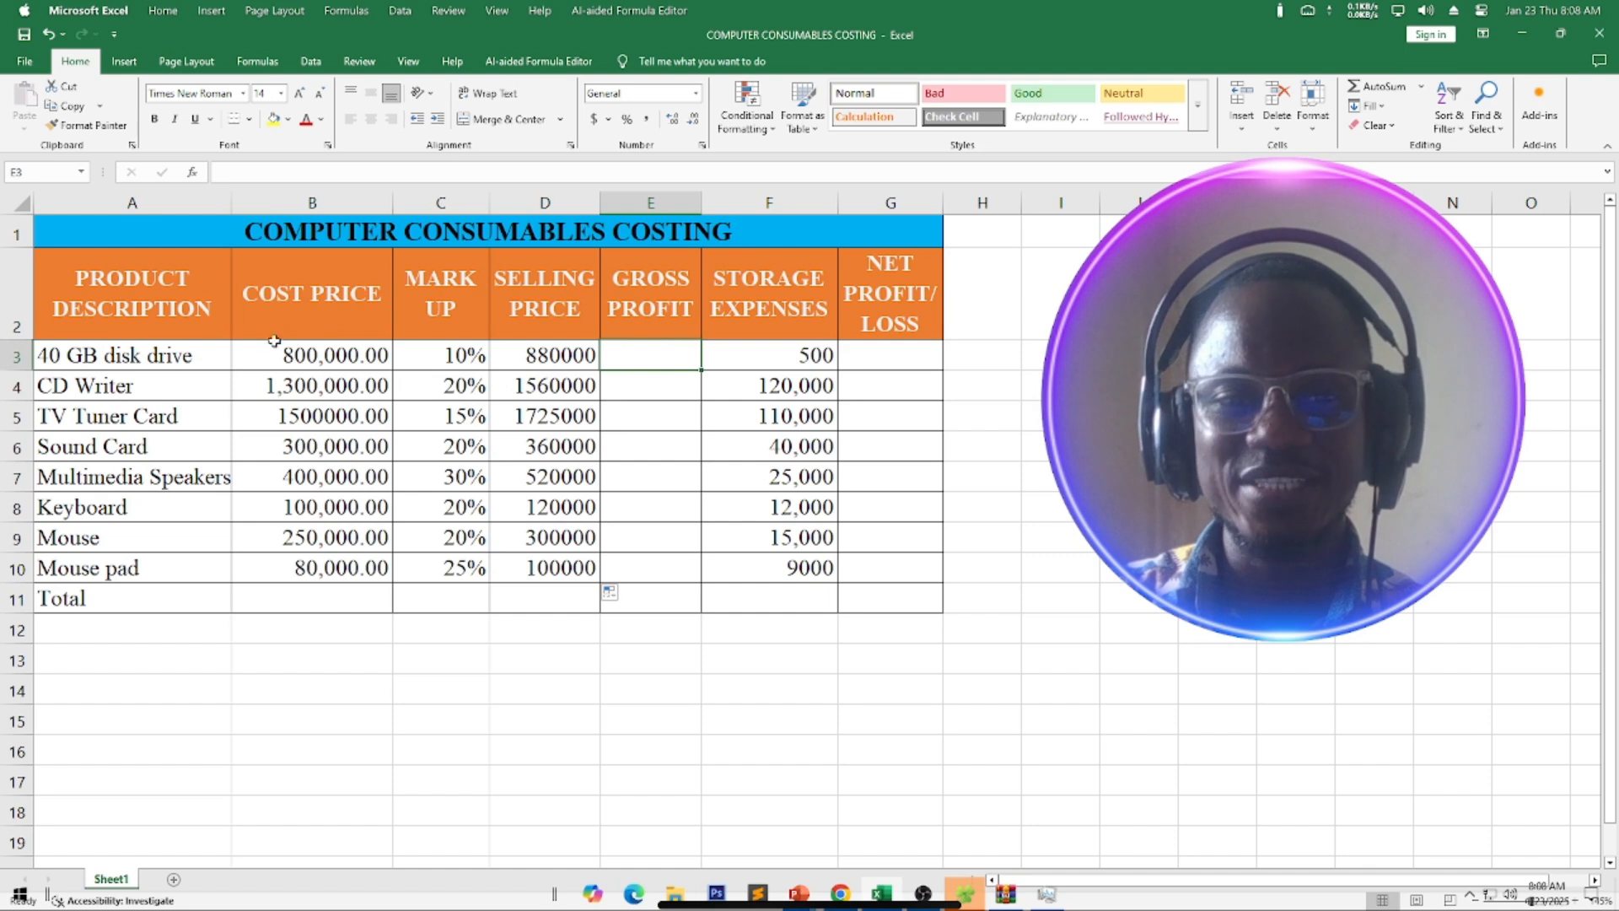
{"action": "left_click", "coordinate": [631, 359]}
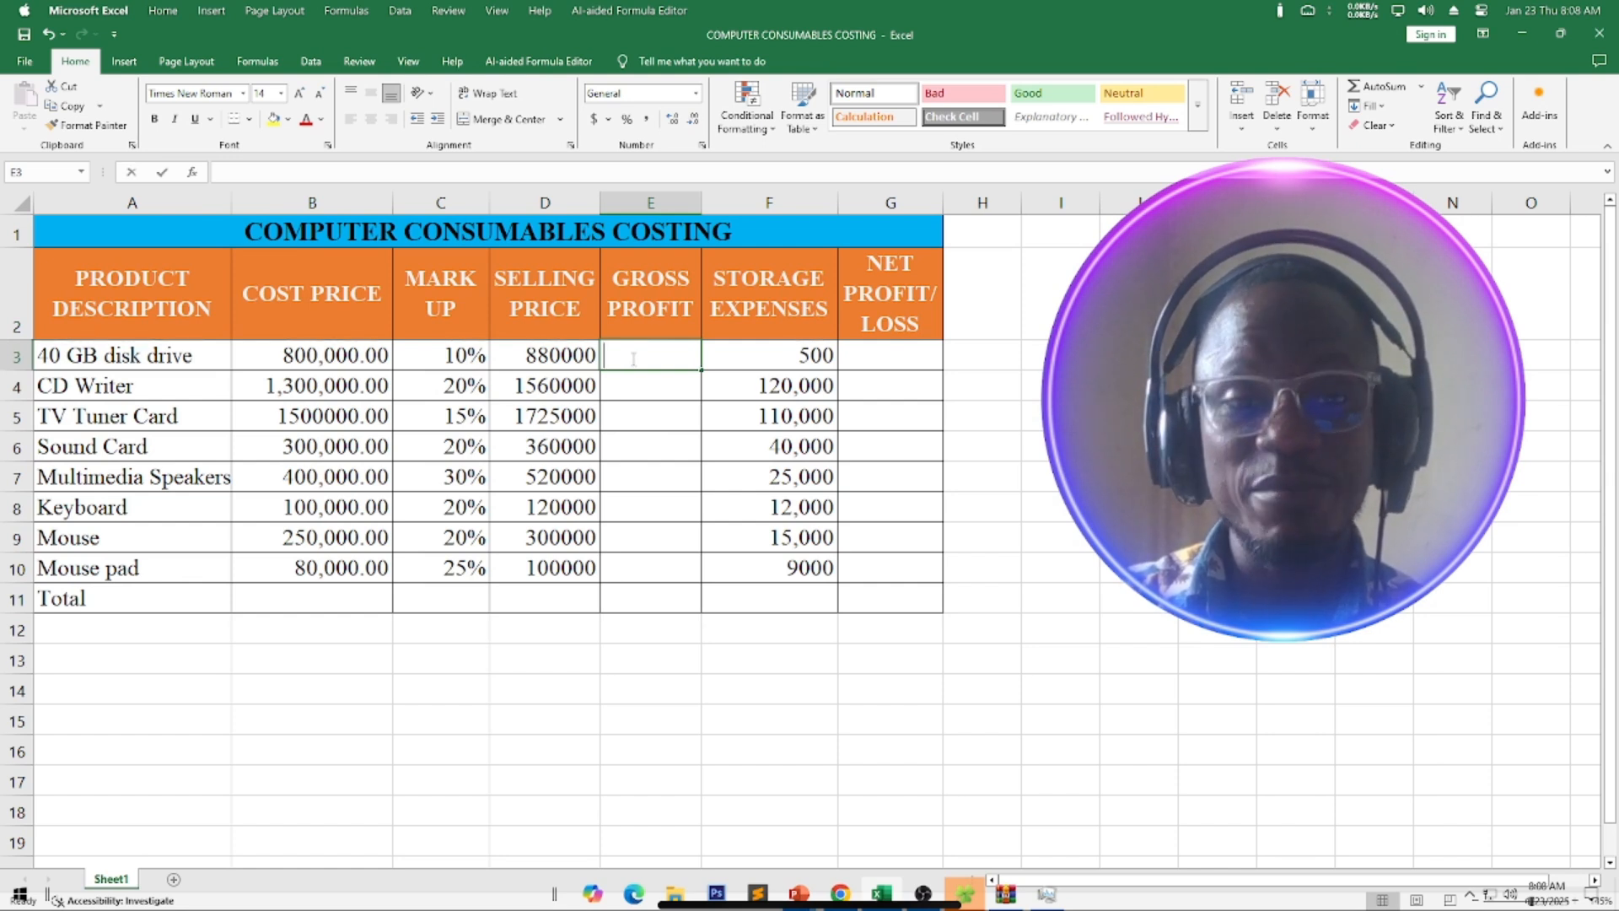
{"action": "type", "text": "="}
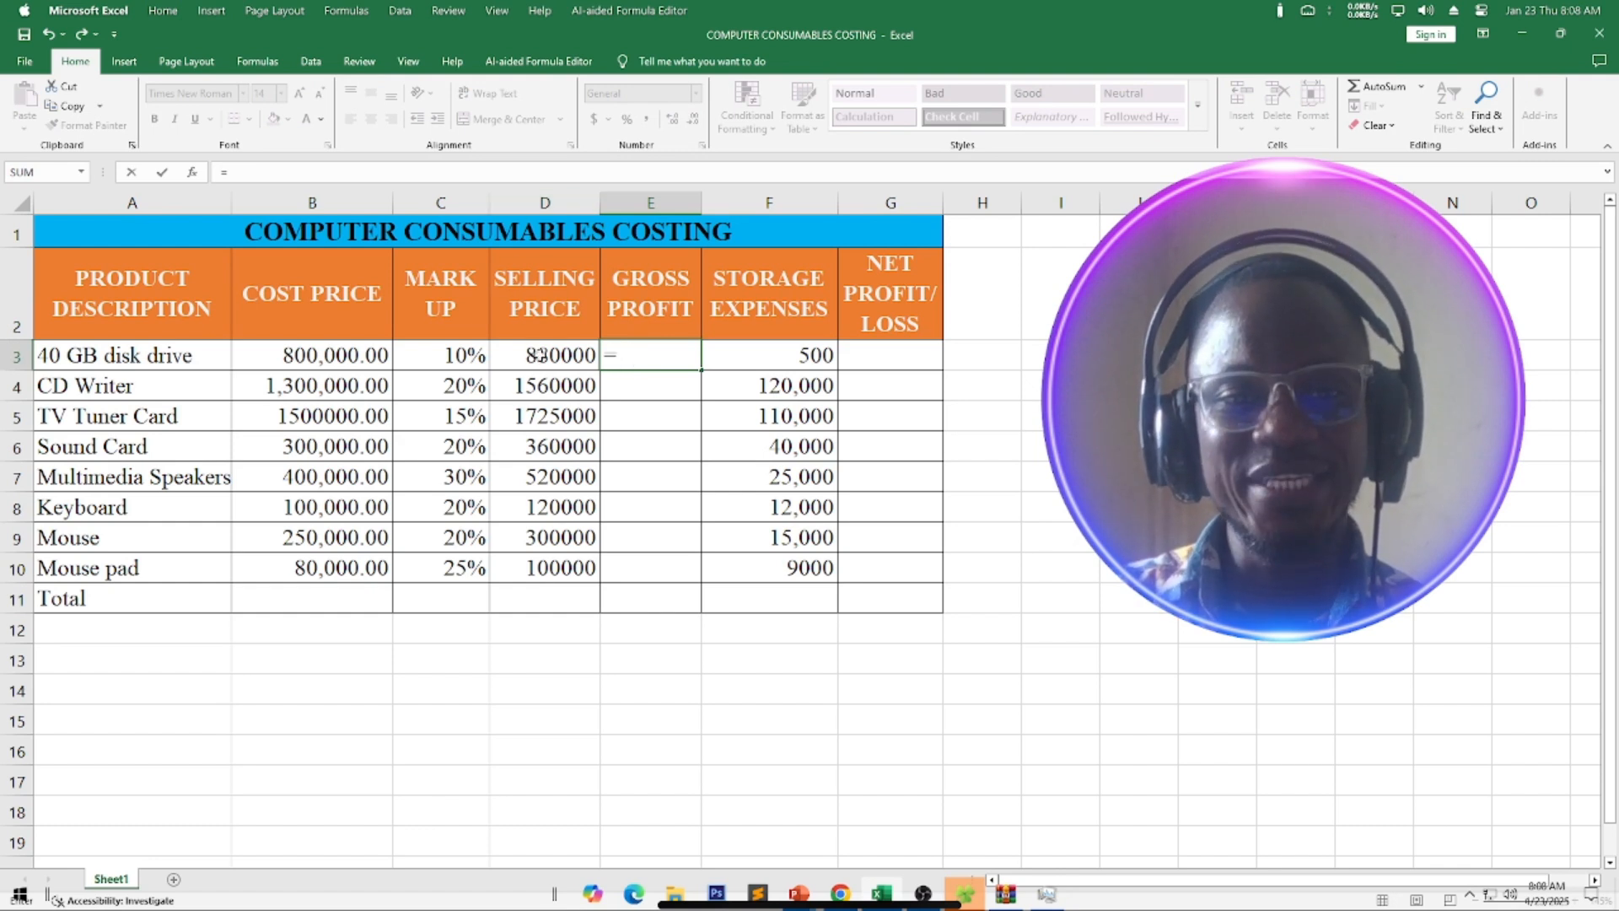
{"action": "left_click", "coordinate": [541, 360]}
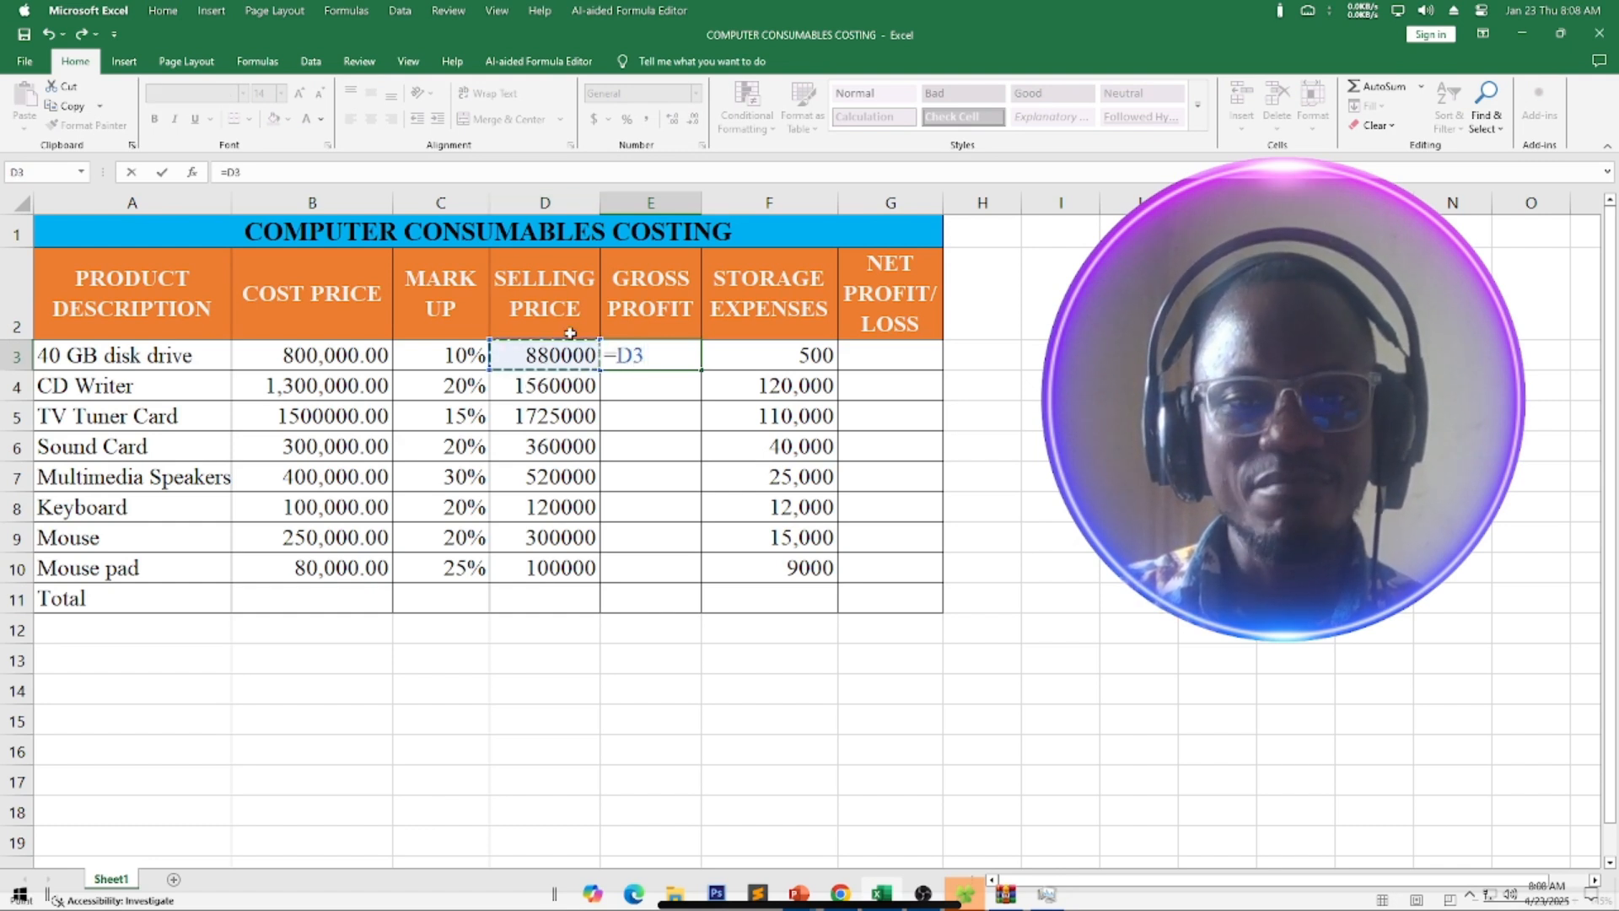
{"action": "type", "text": "-"}
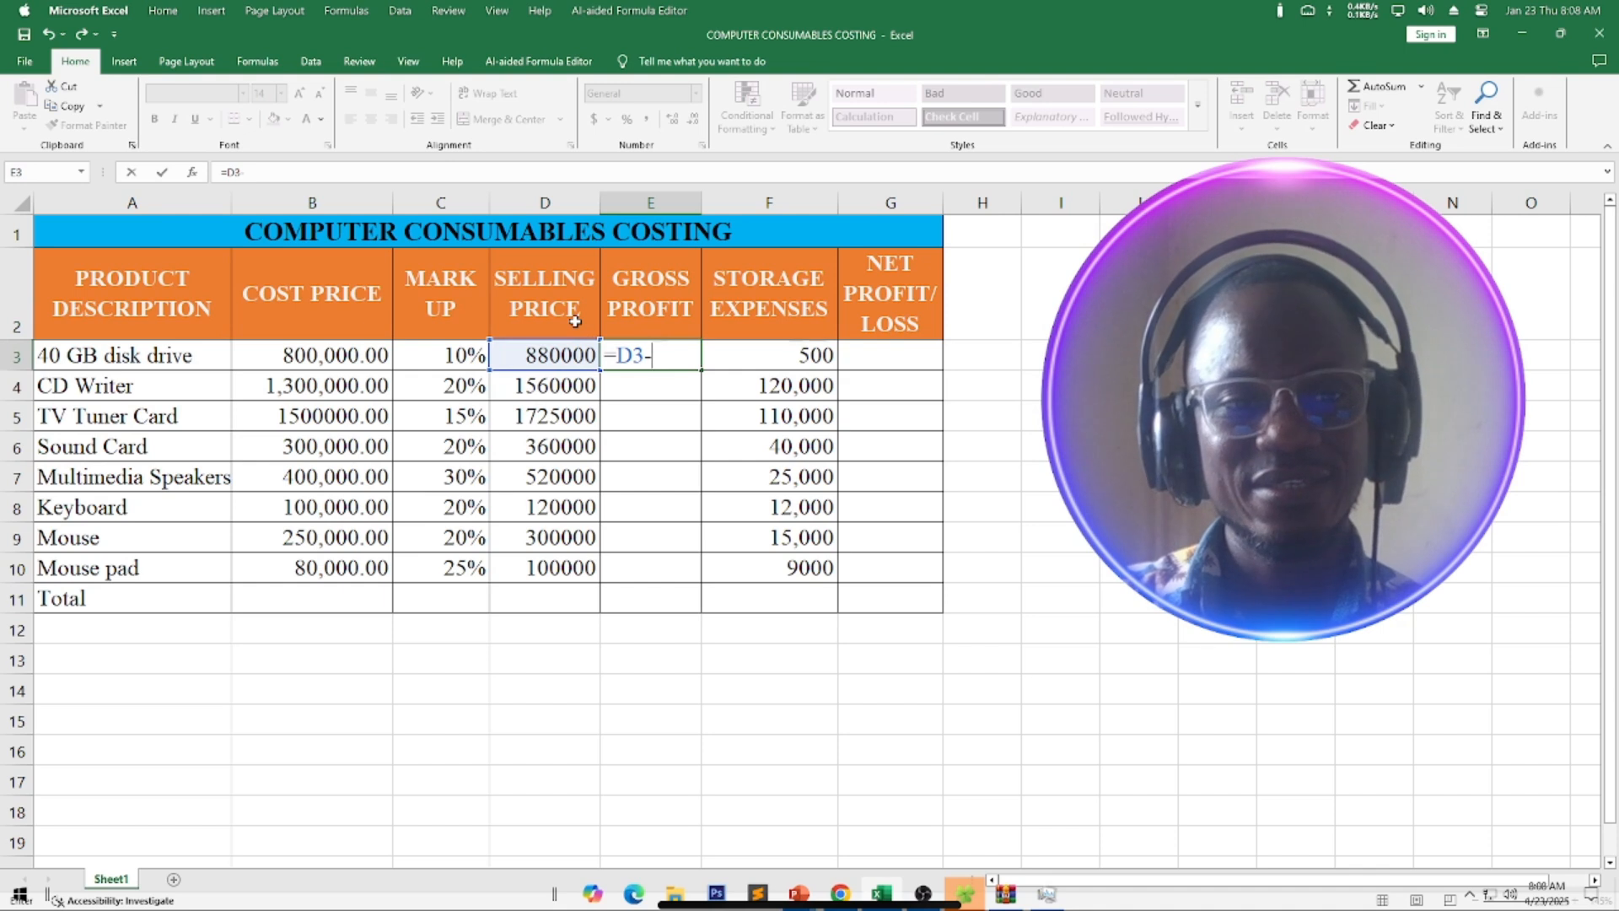
{"action": "left_click", "coordinate": [324, 347]}
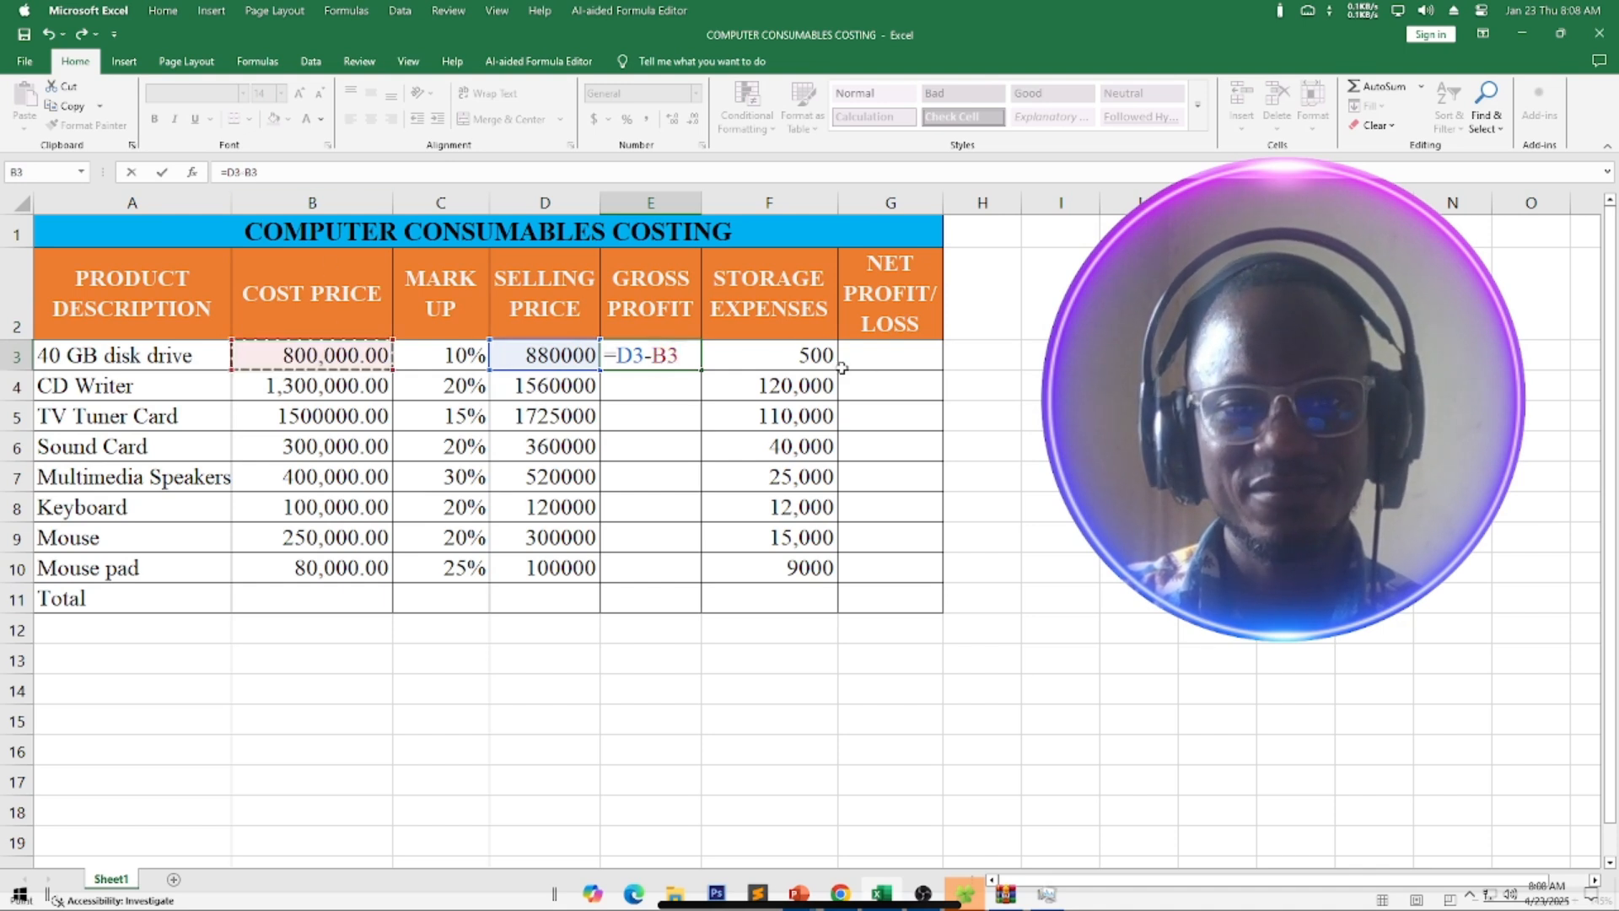
{"action": "key", "text": "Return"}
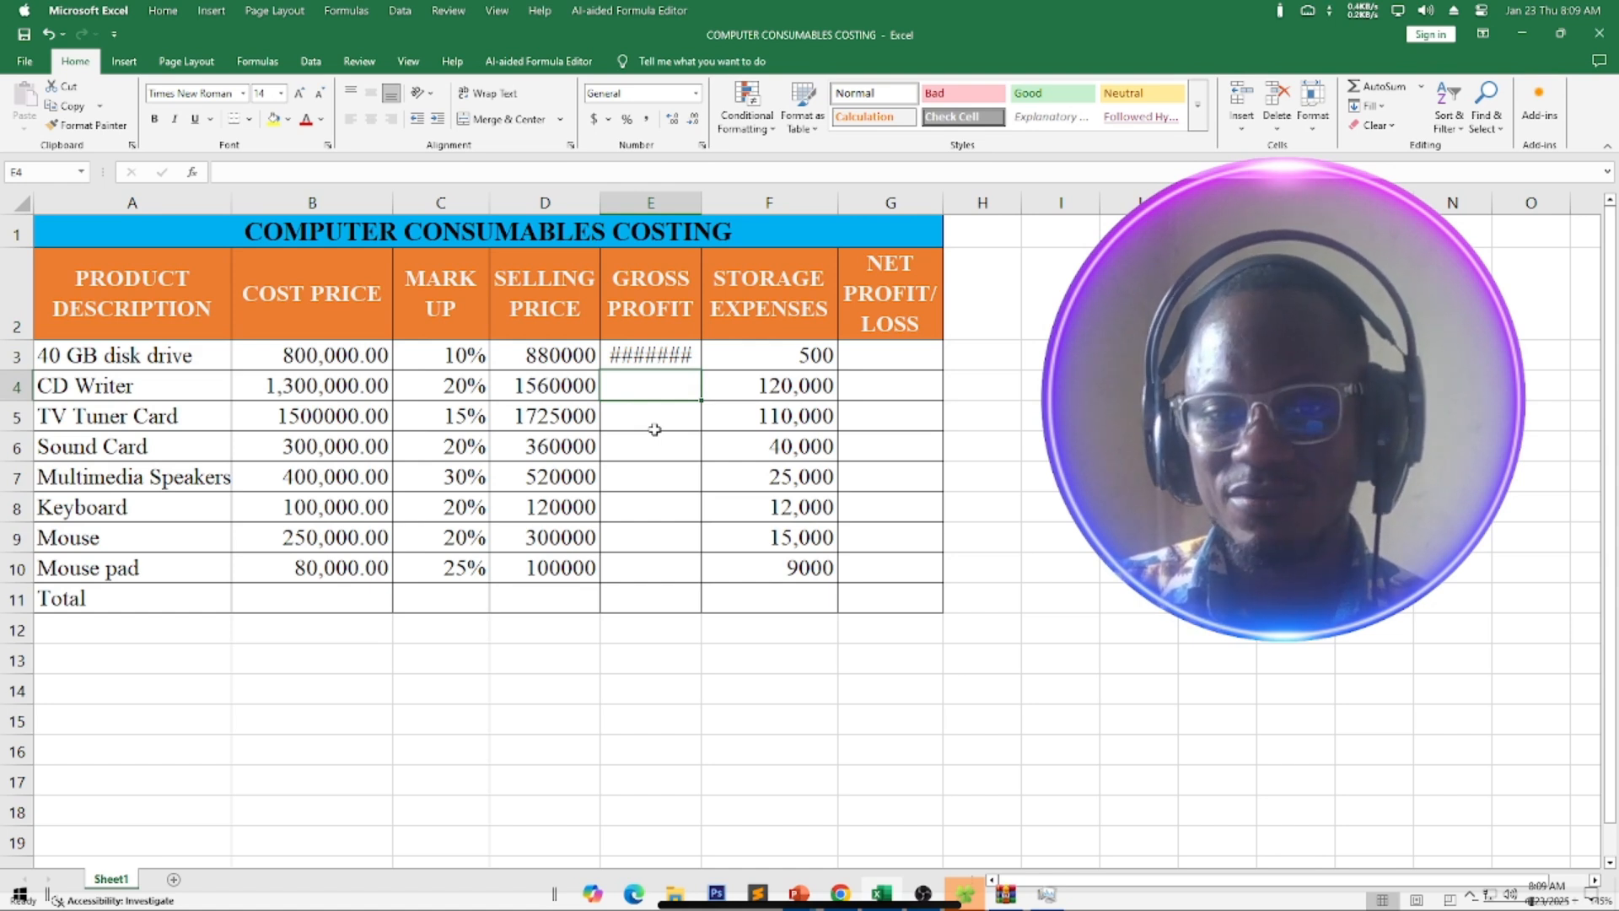
Fill the gross profit formula from E3 down to E10 and autofit column E's width to its values.
{"action": "double_click", "coordinate": [701, 206]}
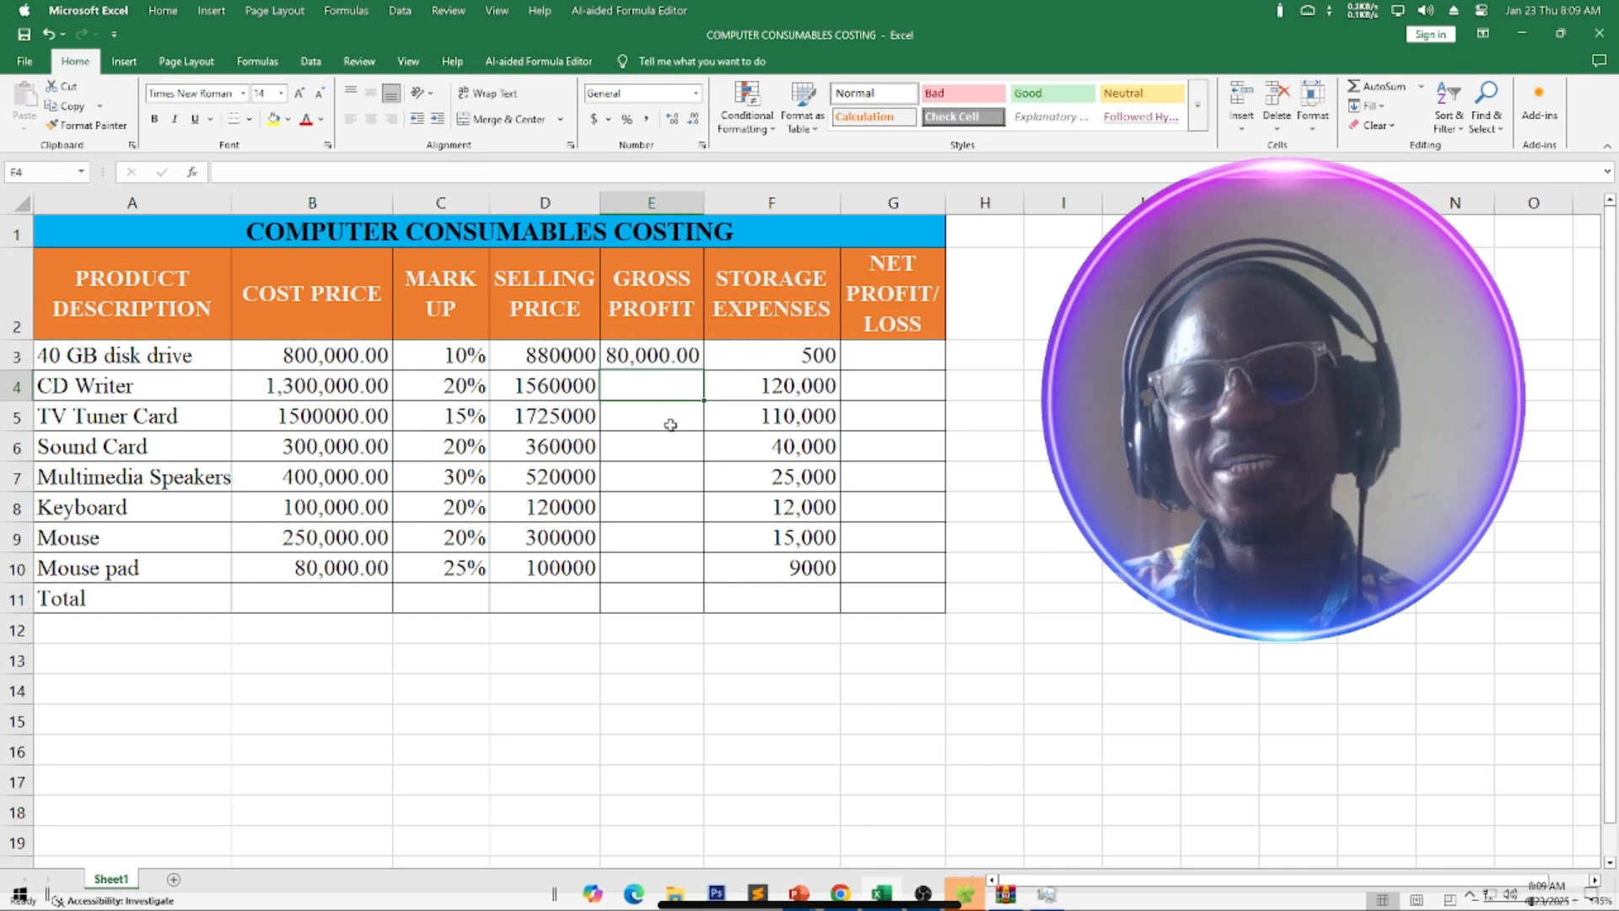
{"action": "left_click", "coordinate": [655, 355]}
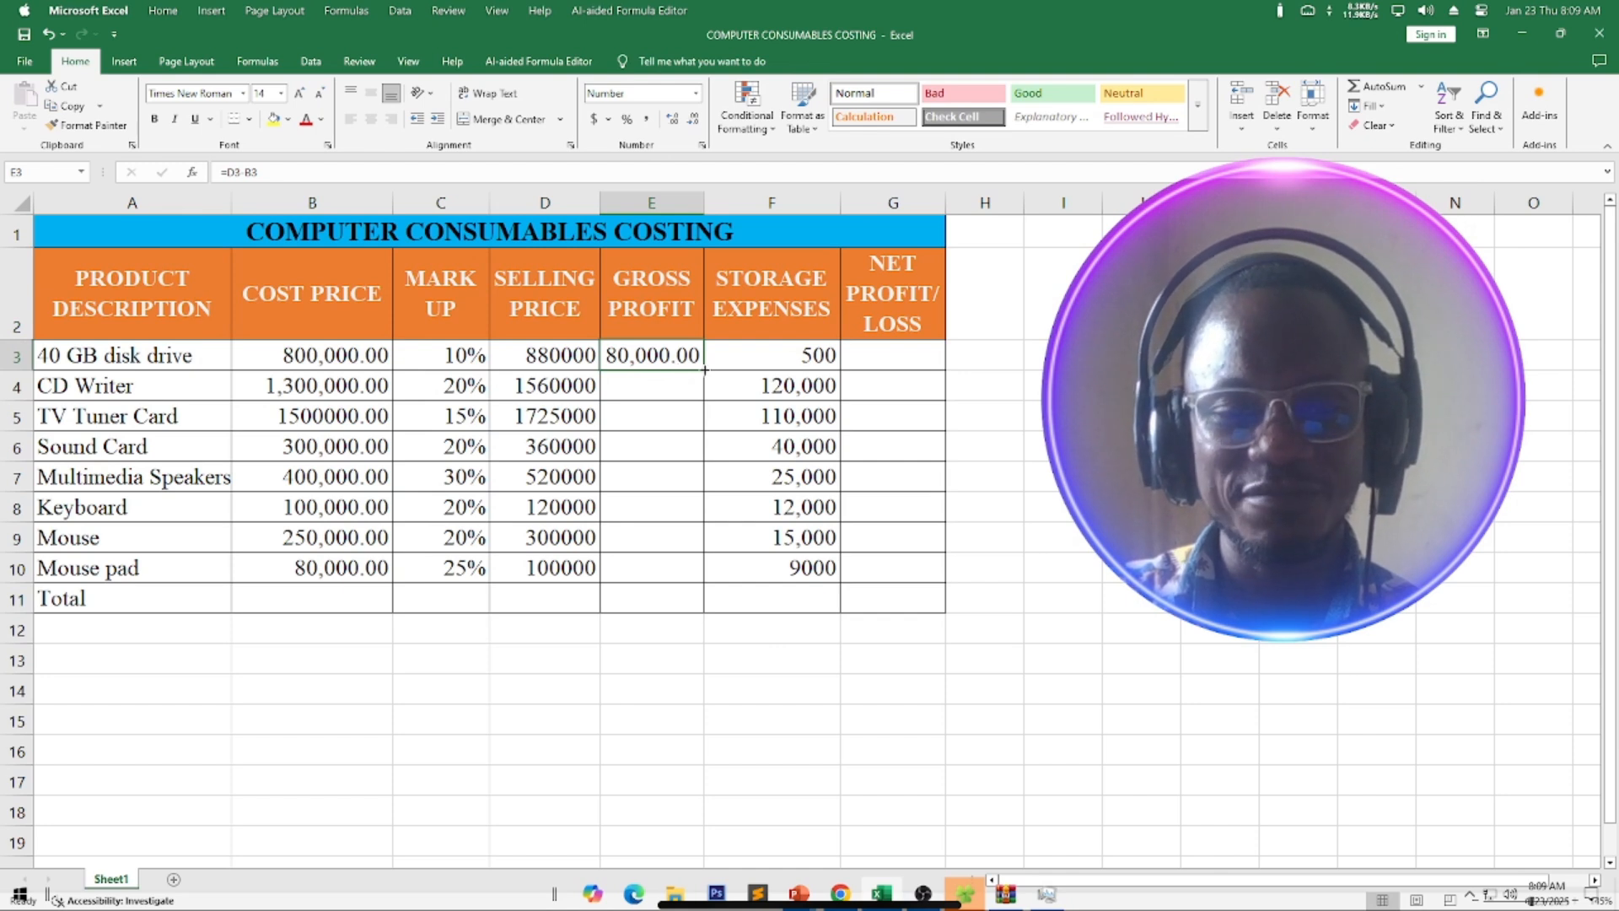
{"action": "left_click_drag", "start_coordinate": [705, 369], "coordinate": [684, 574]}
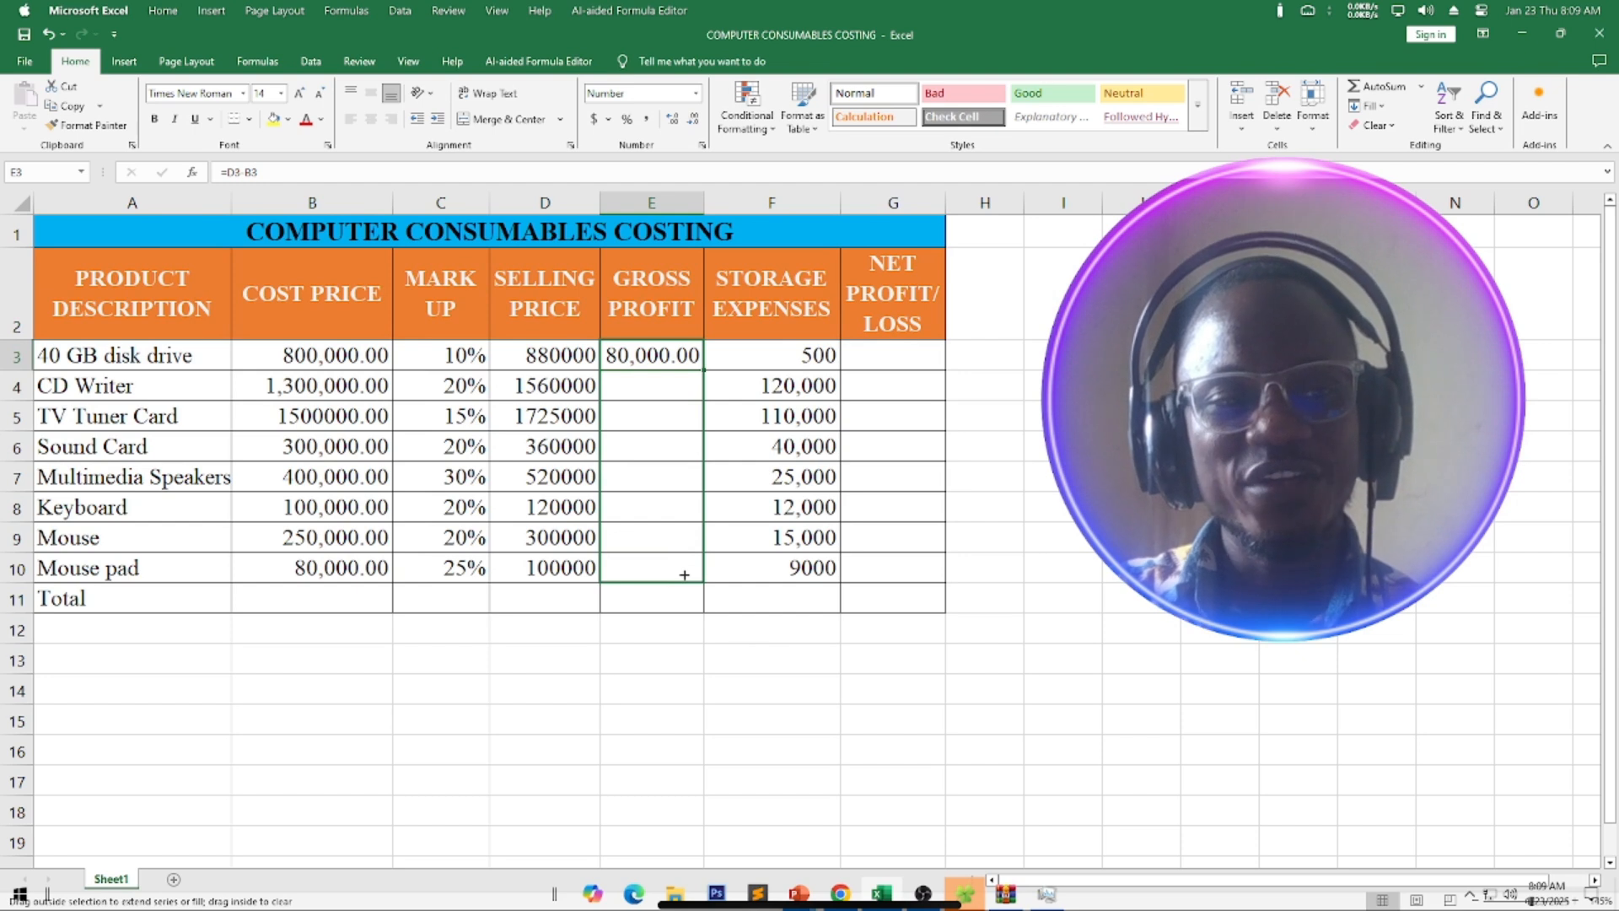
{"action": "left_click_drag", "start_coordinate": [684, 575], "coordinate": [684, 575]}
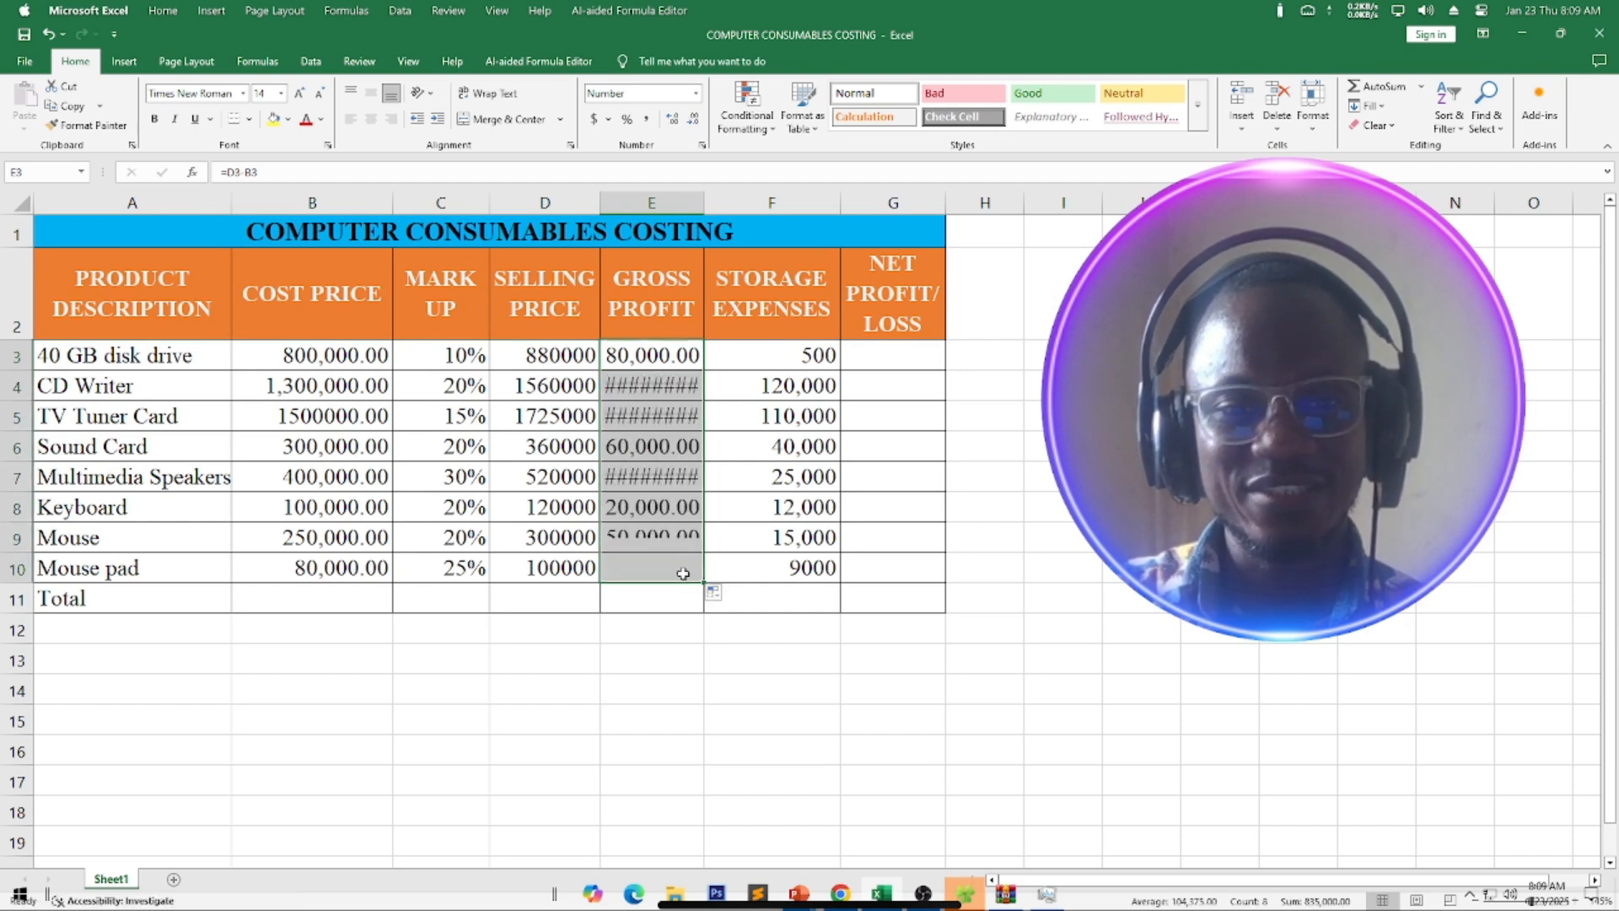
{"action": "double_click", "coordinate": [704, 206]}
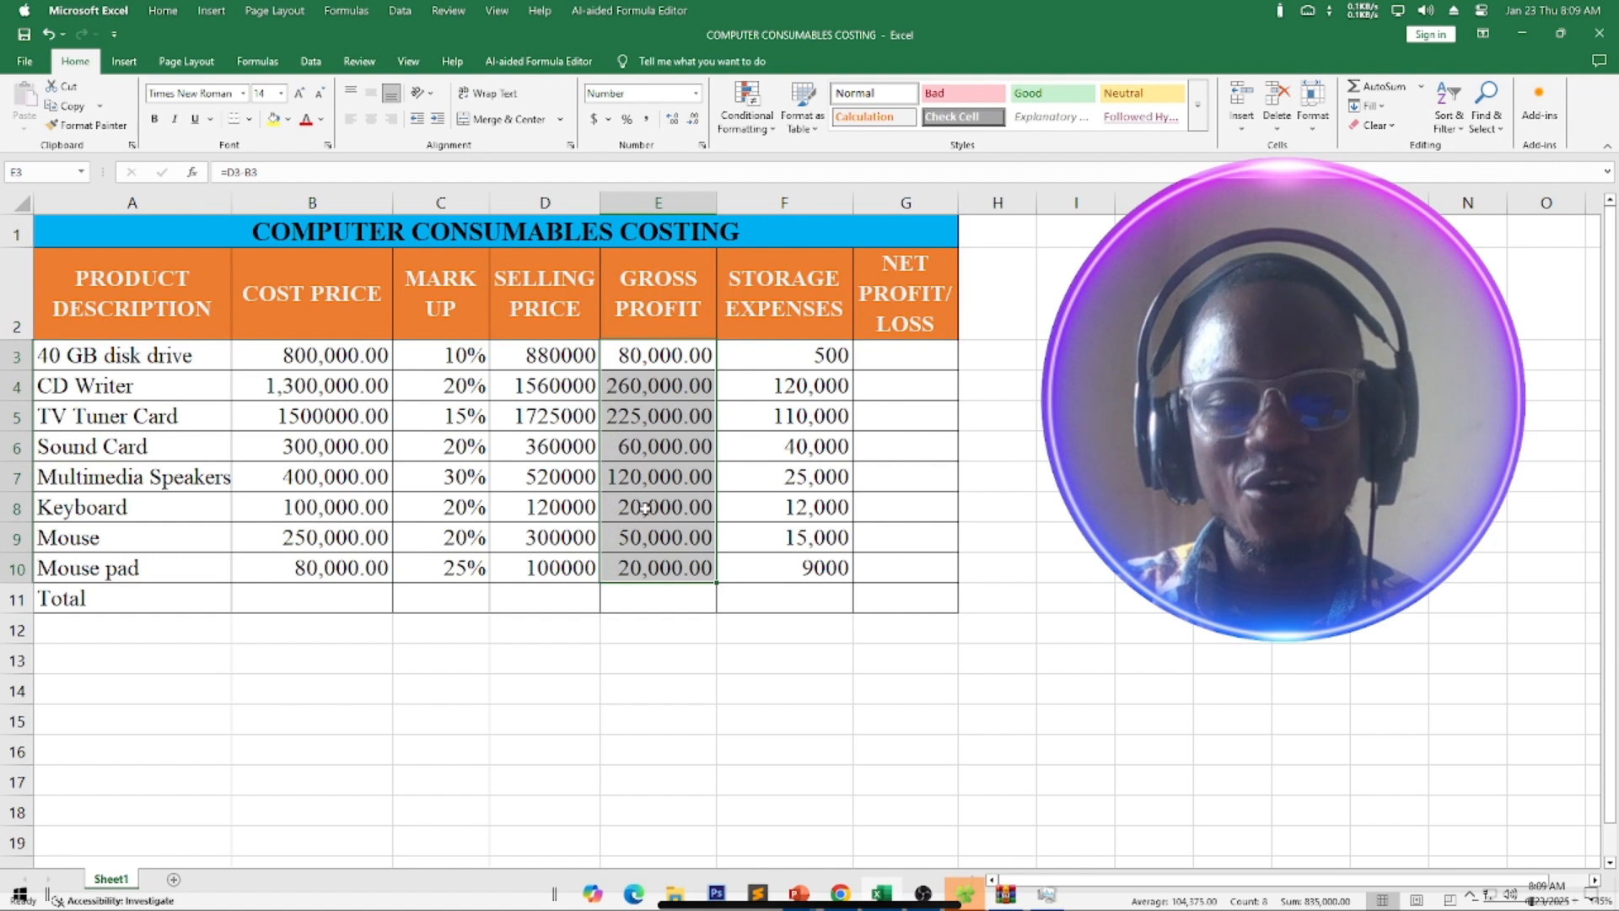
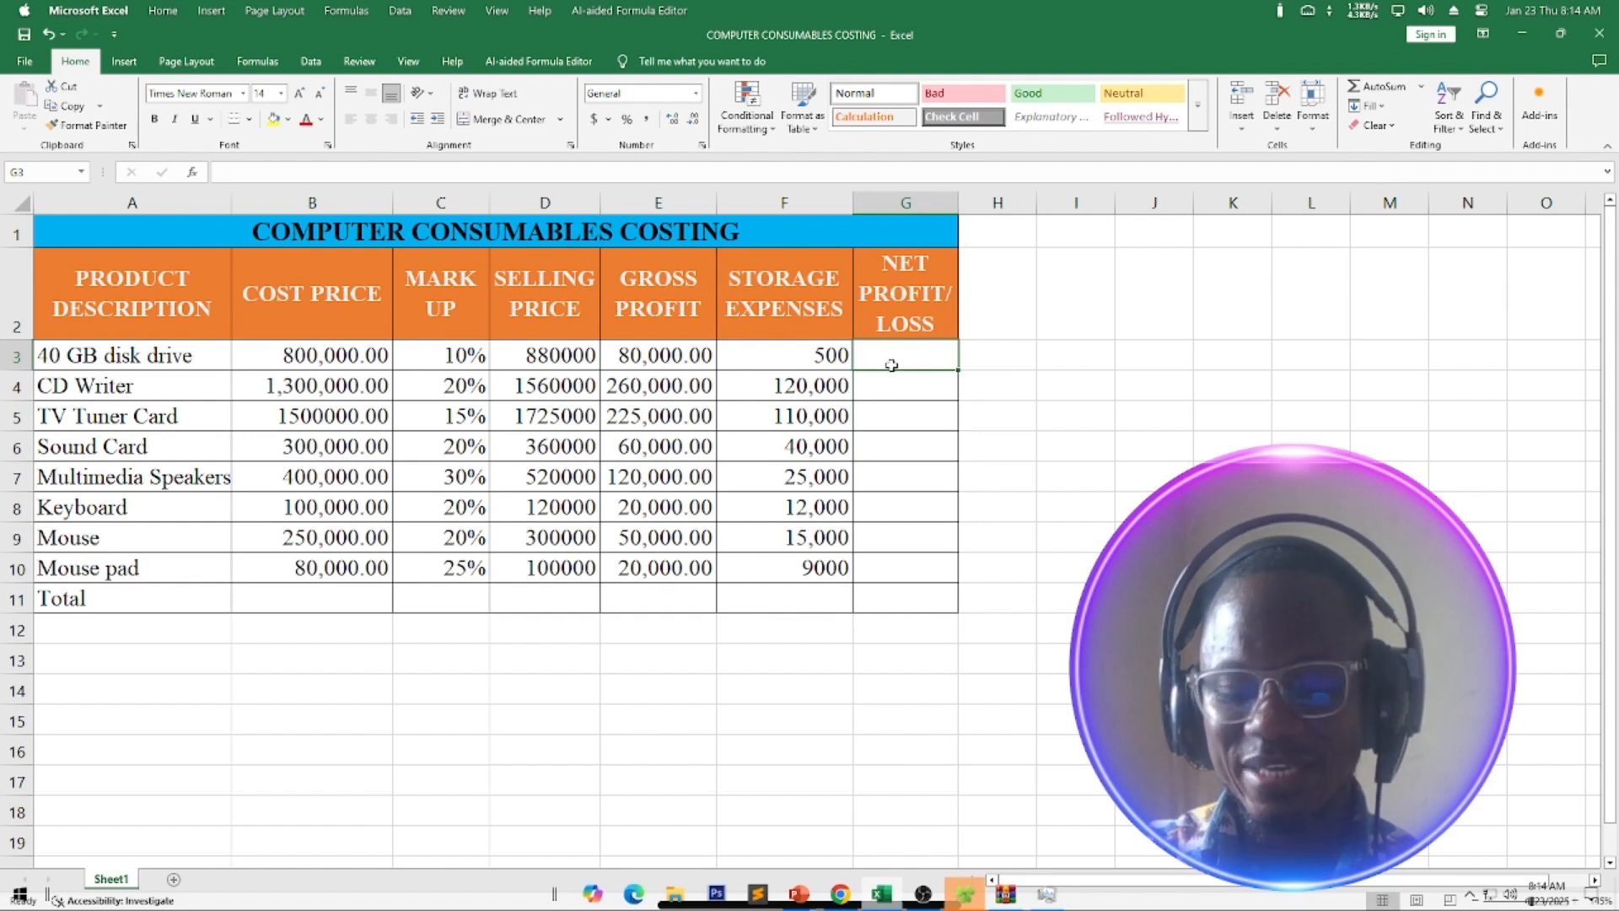
Calculate the 40 GB disk drive's net profit/loss in G3 with the formula =E3-F3.
{"action": "type", "text": "="}
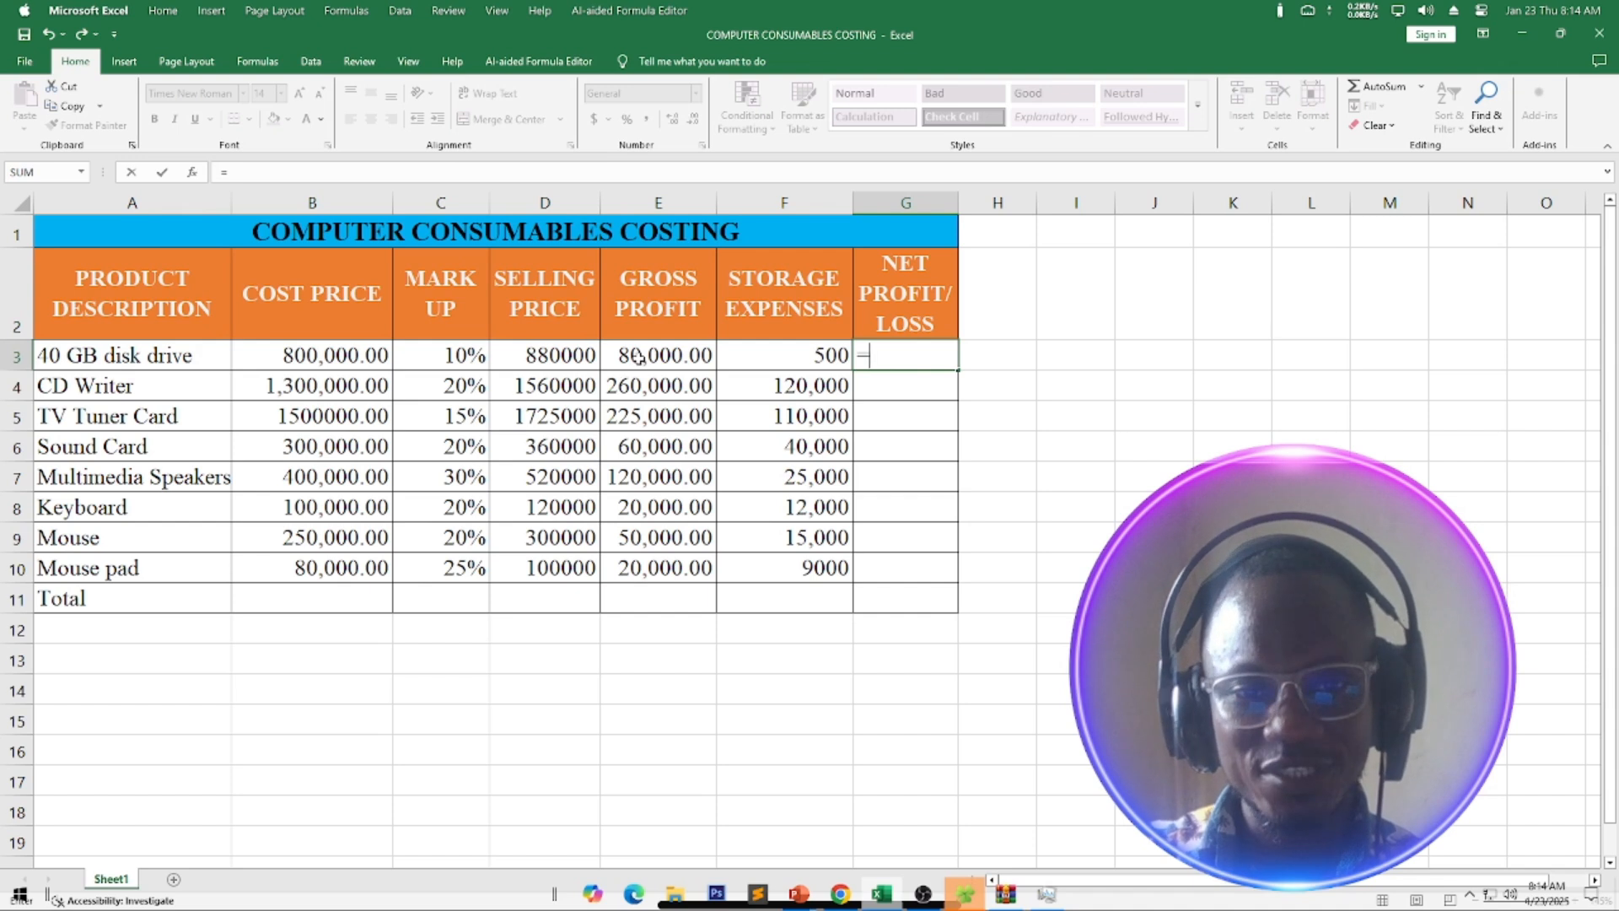
{"action": "left_click", "coordinate": [638, 358]}
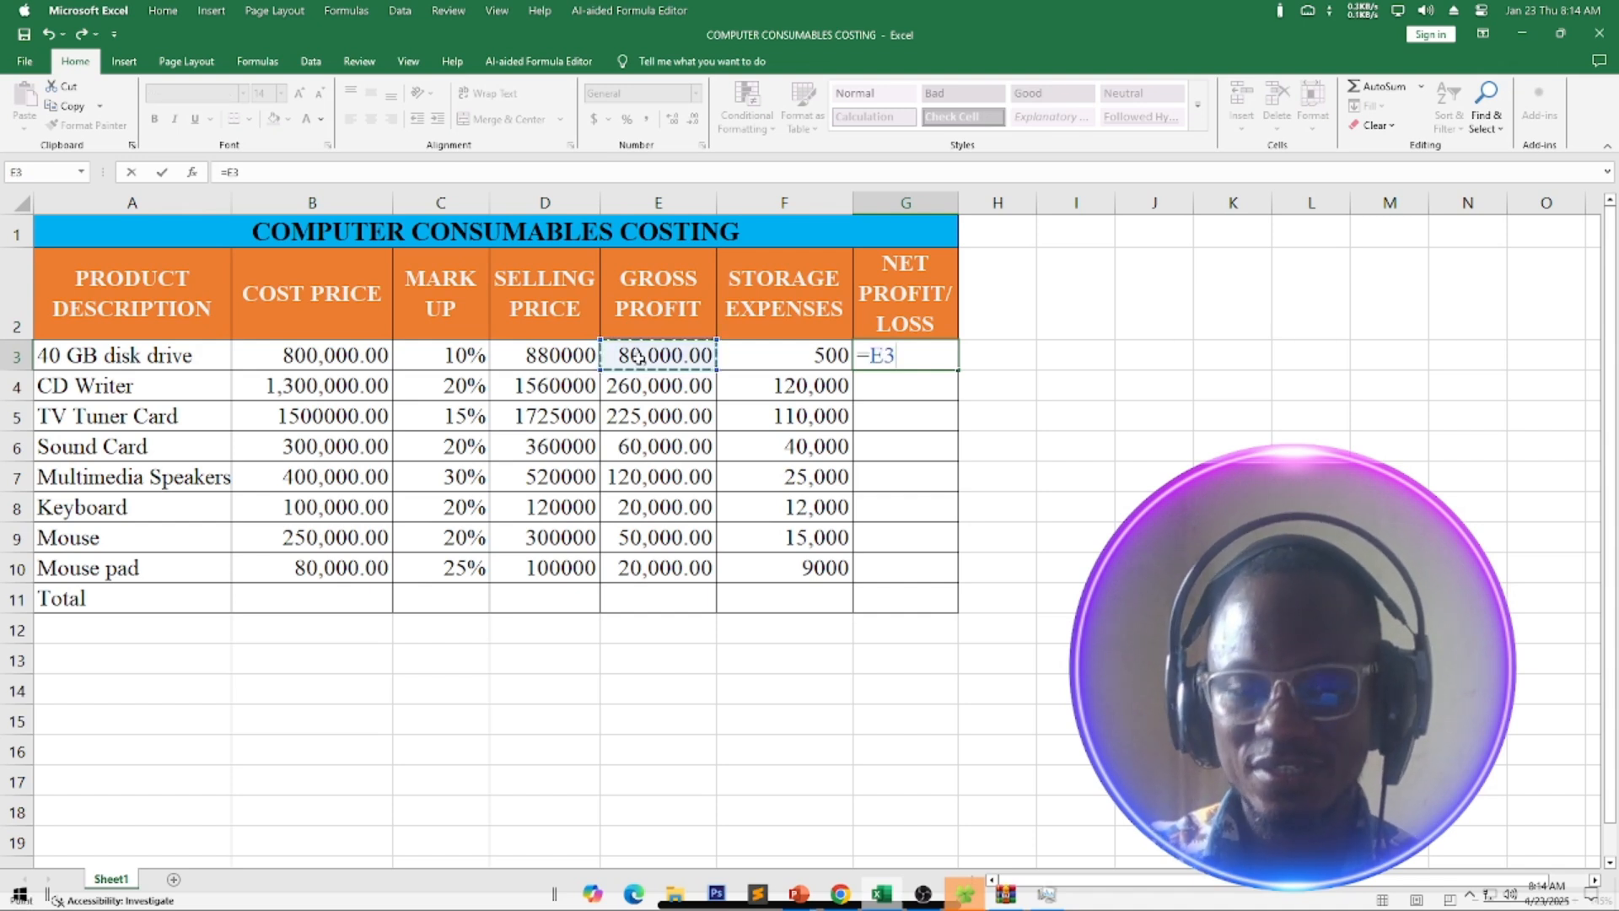
{"action": "type", "text": "-"}
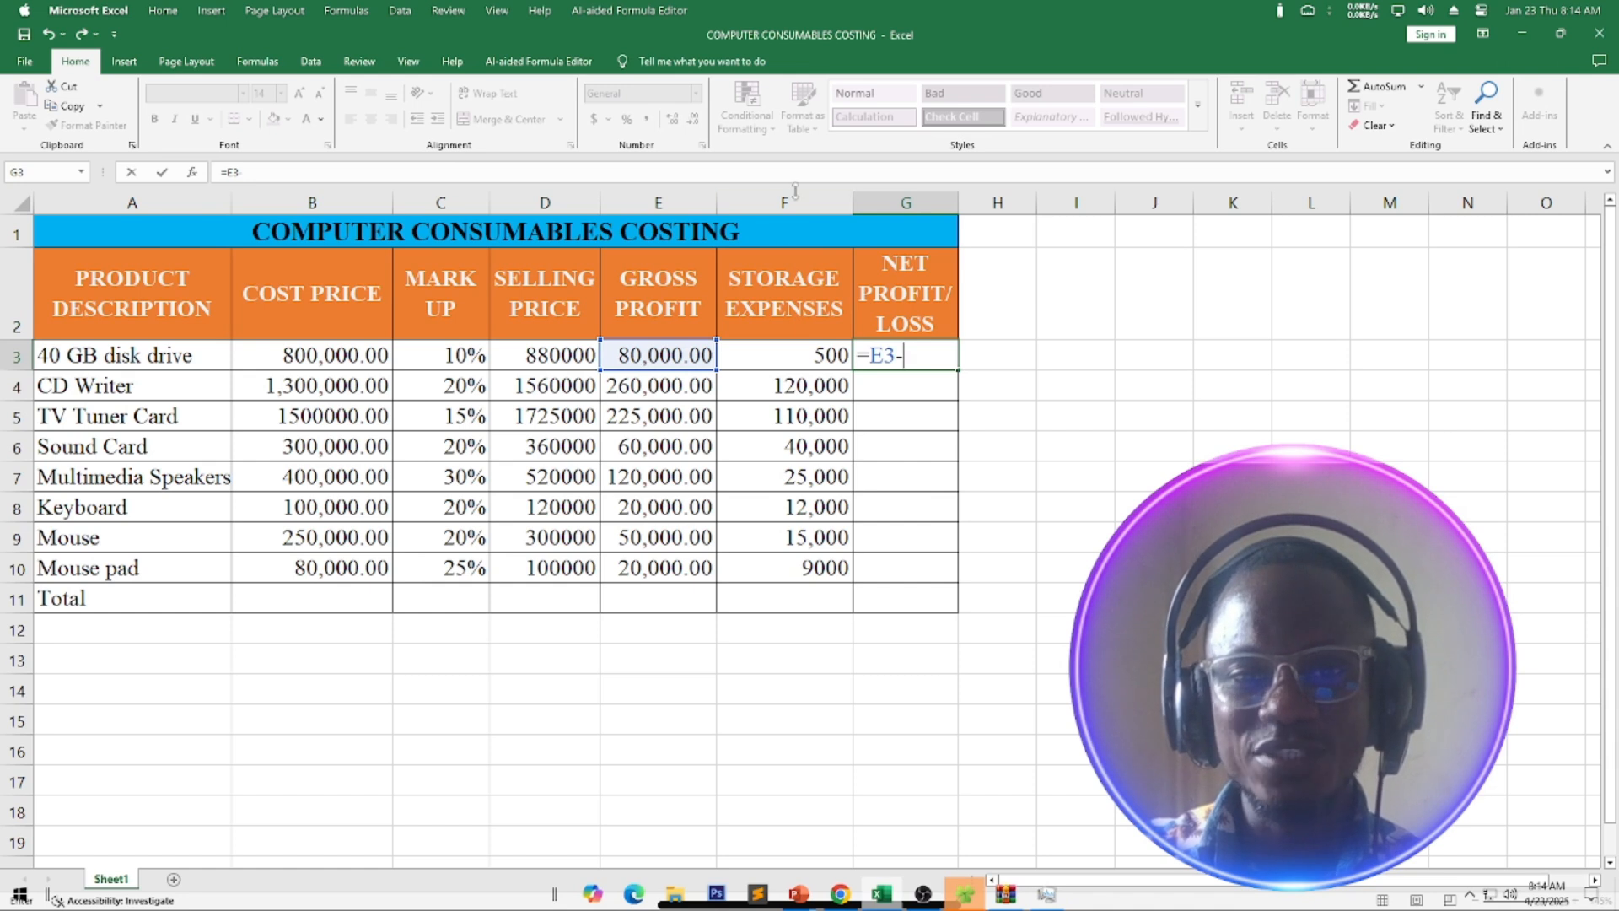
{"action": "left_click", "coordinate": [793, 354]}
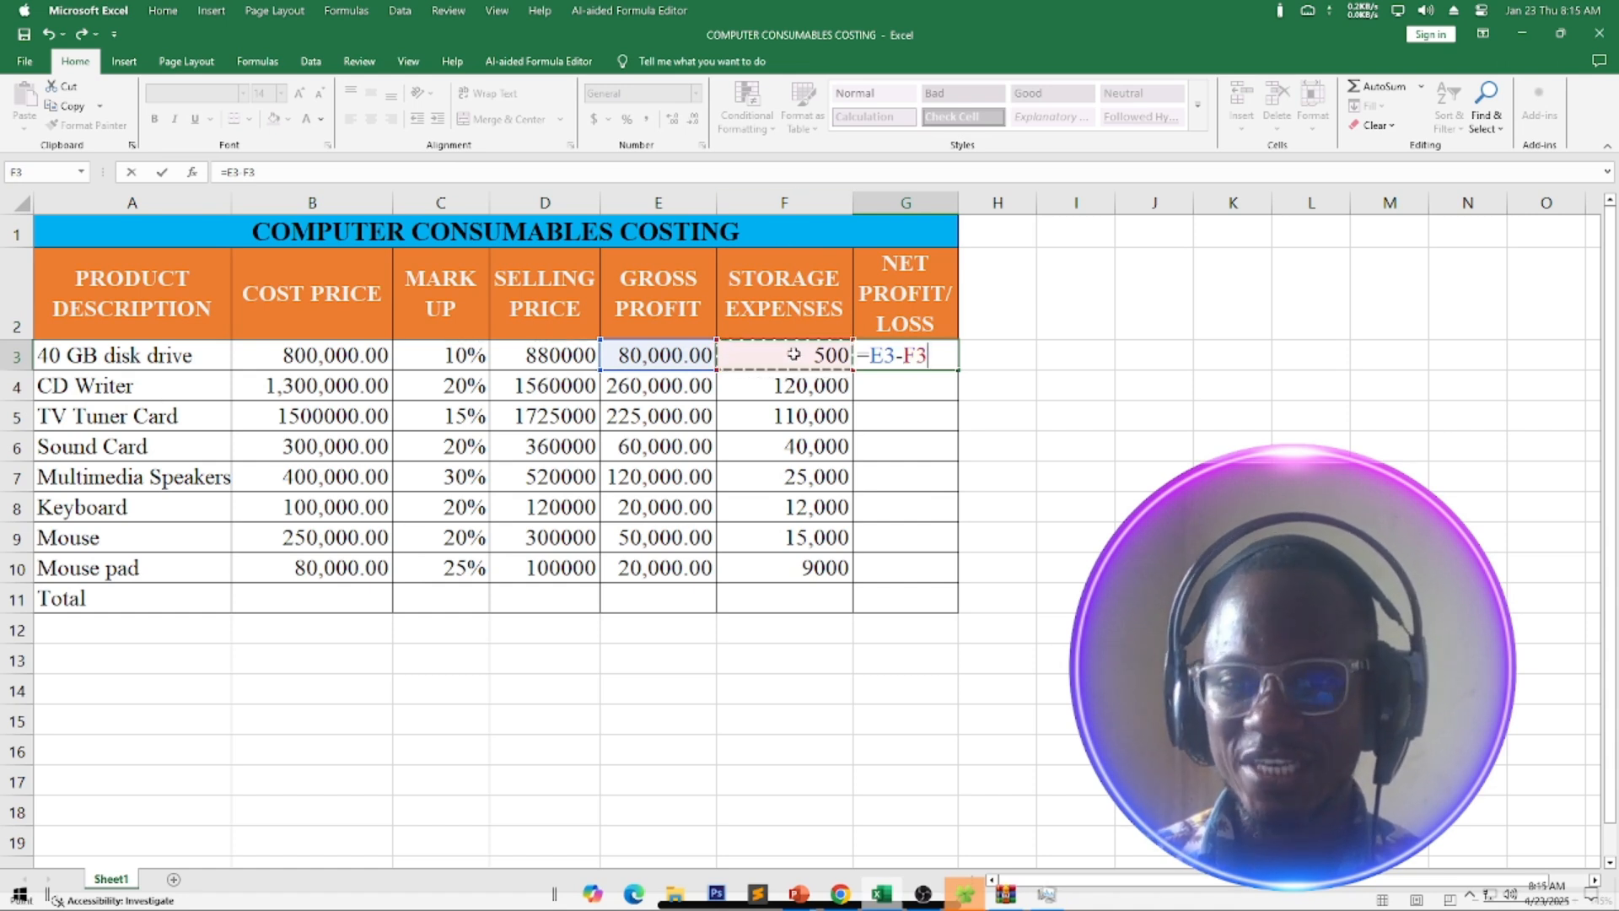
{"action": "key", "text": "Return"}
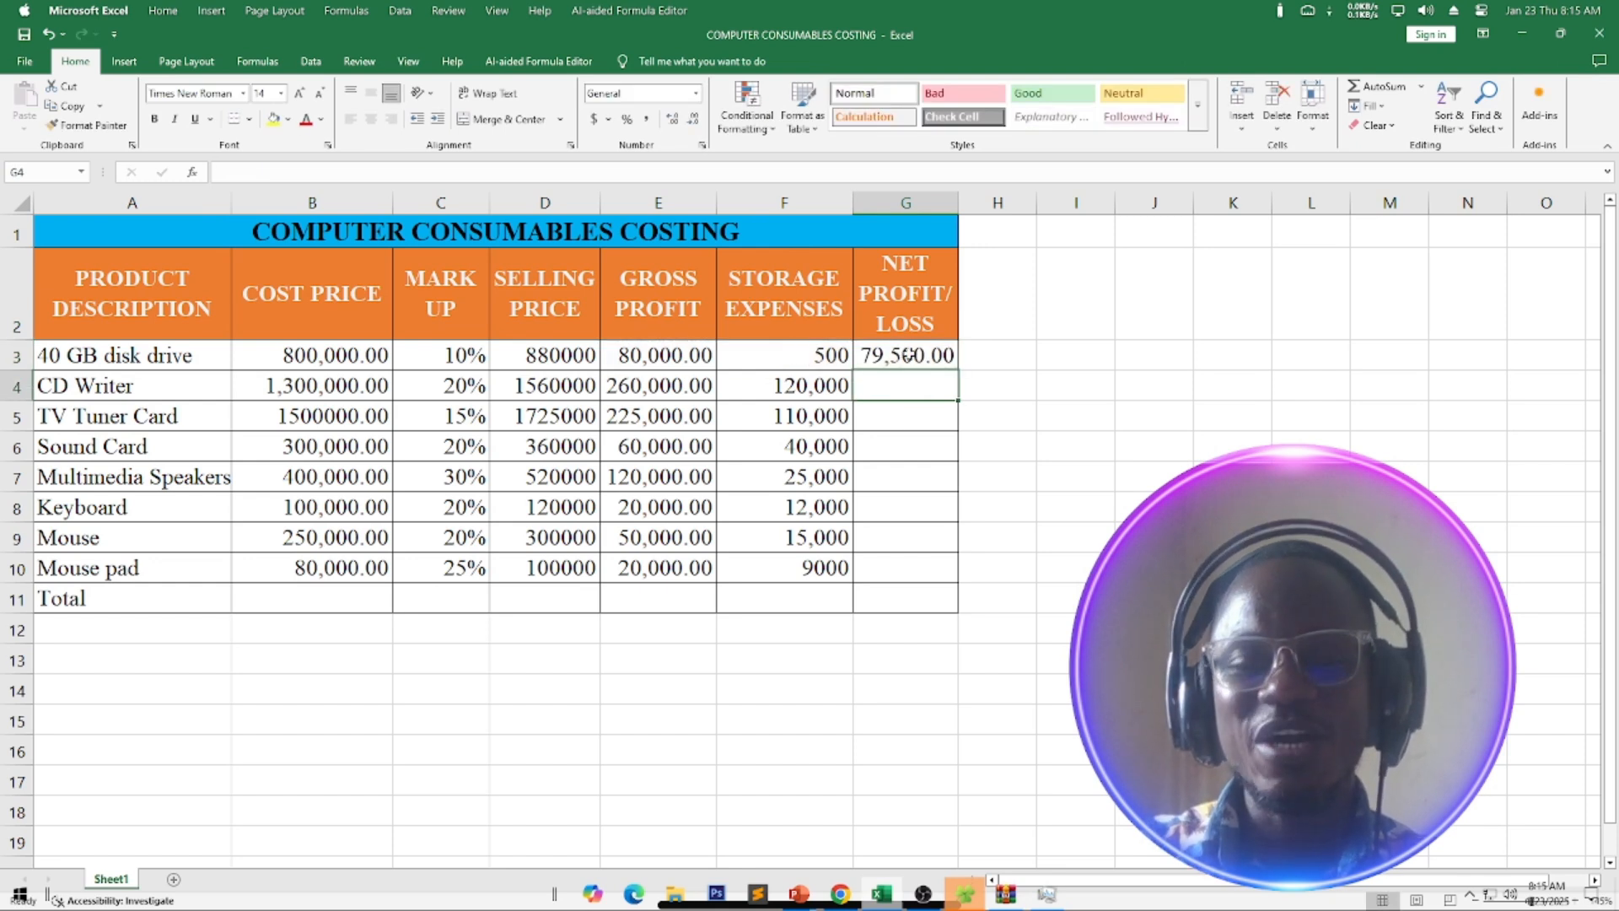
Fill the net profit/loss formula from G3 down to G10 and autofit column G's width.
{"action": "left_click", "coordinate": [906, 355]}
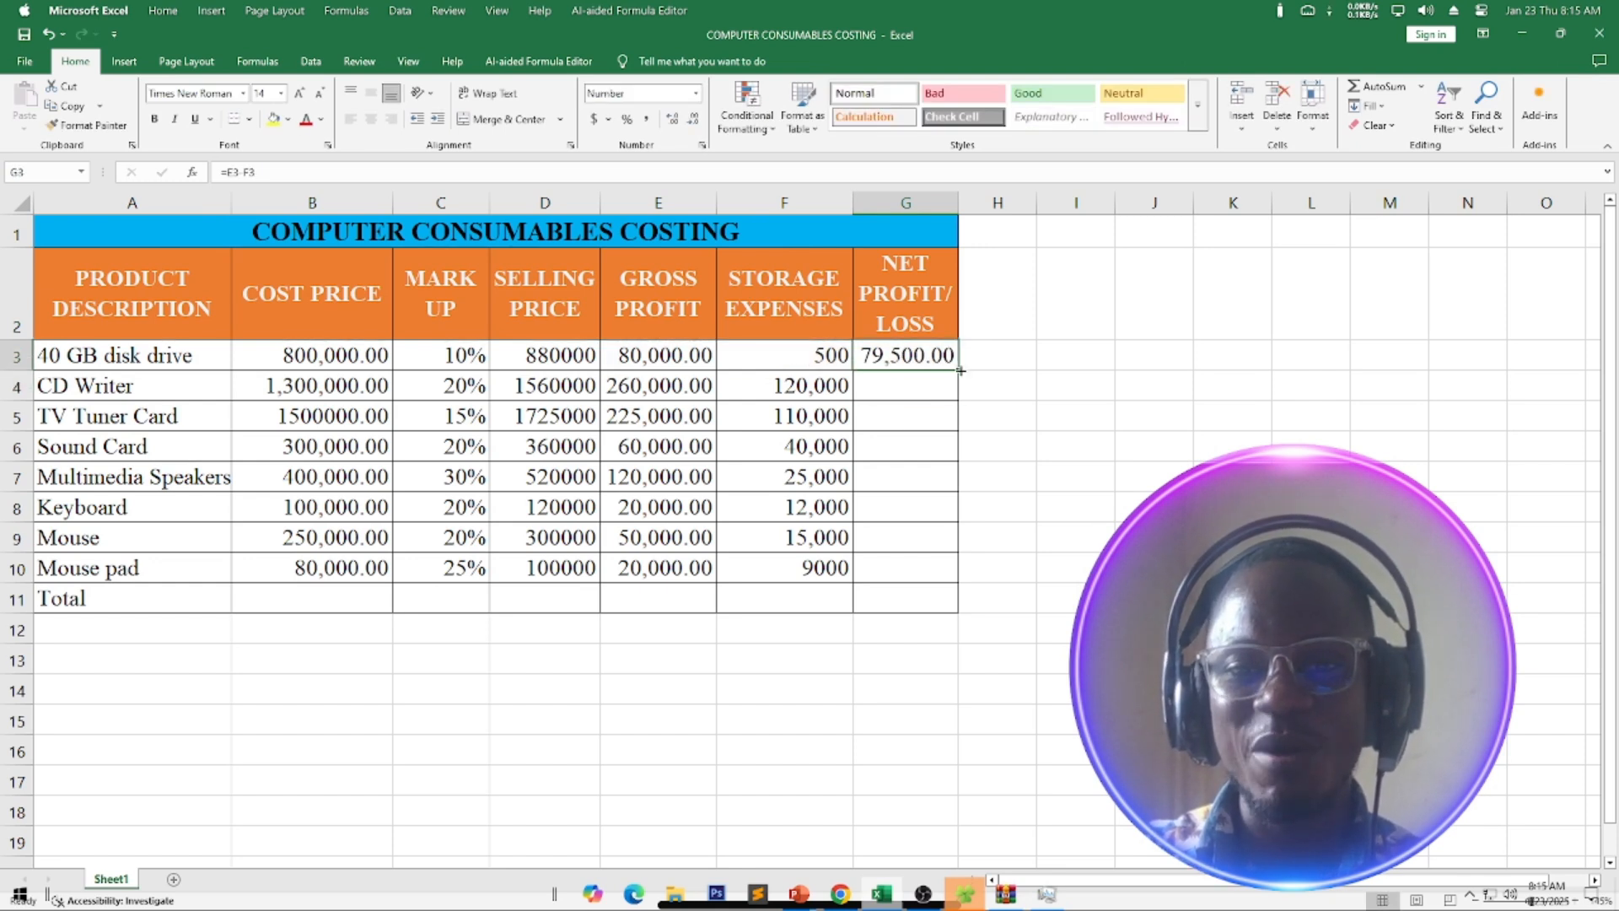
{"action": "left_click_drag", "start_coordinate": [960, 371], "coordinate": [941, 571]}
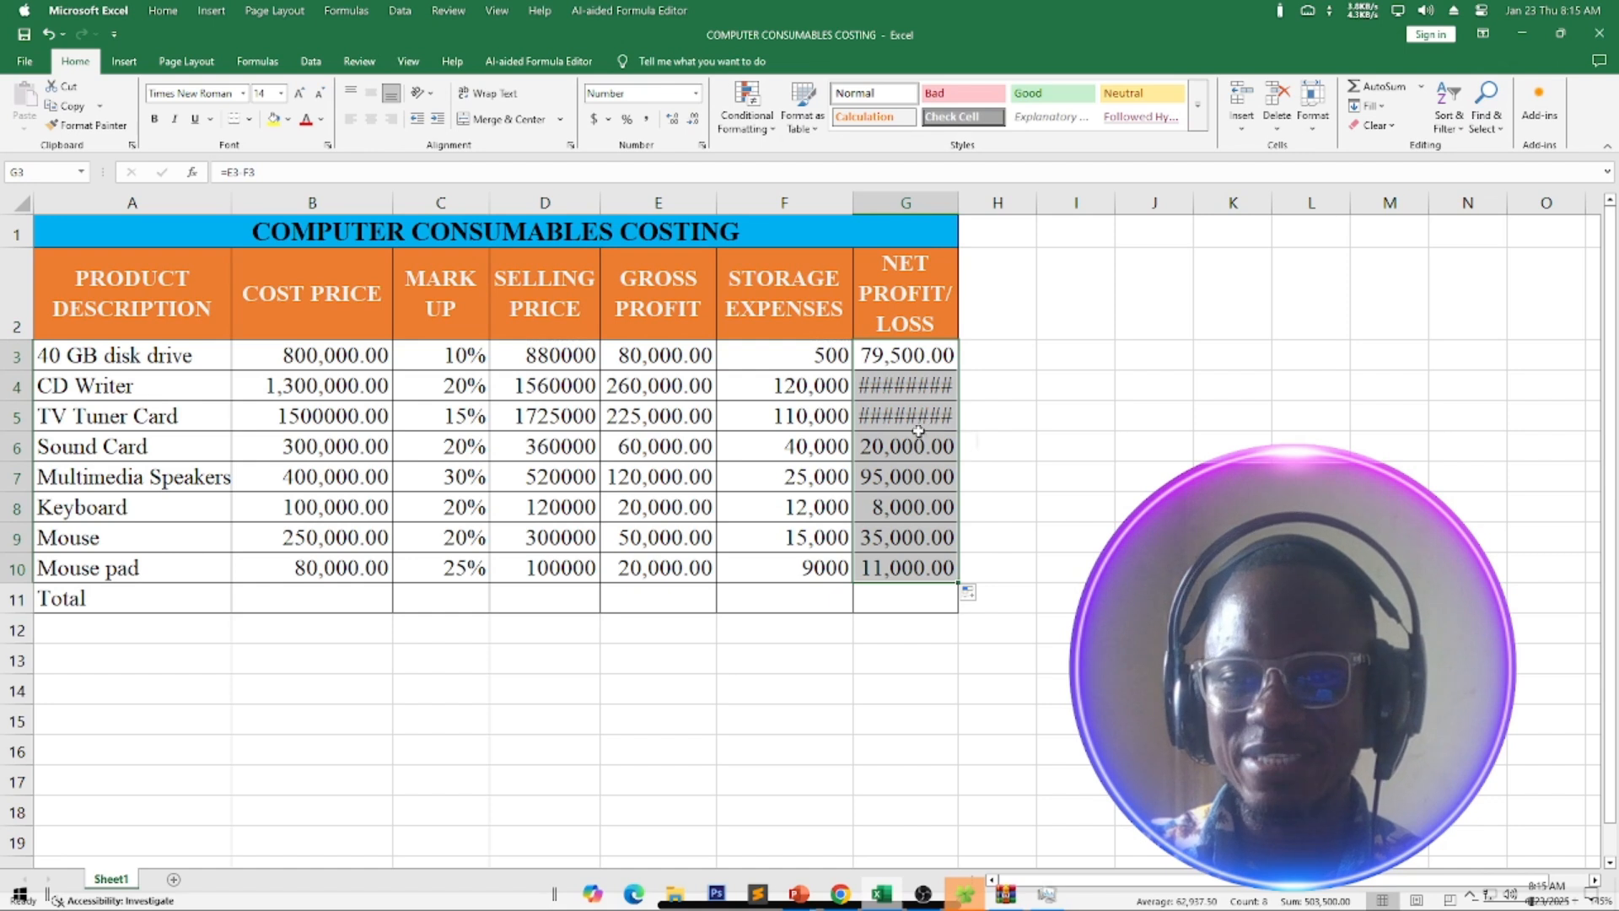
{"action": "double_click", "coordinate": [958, 205]}
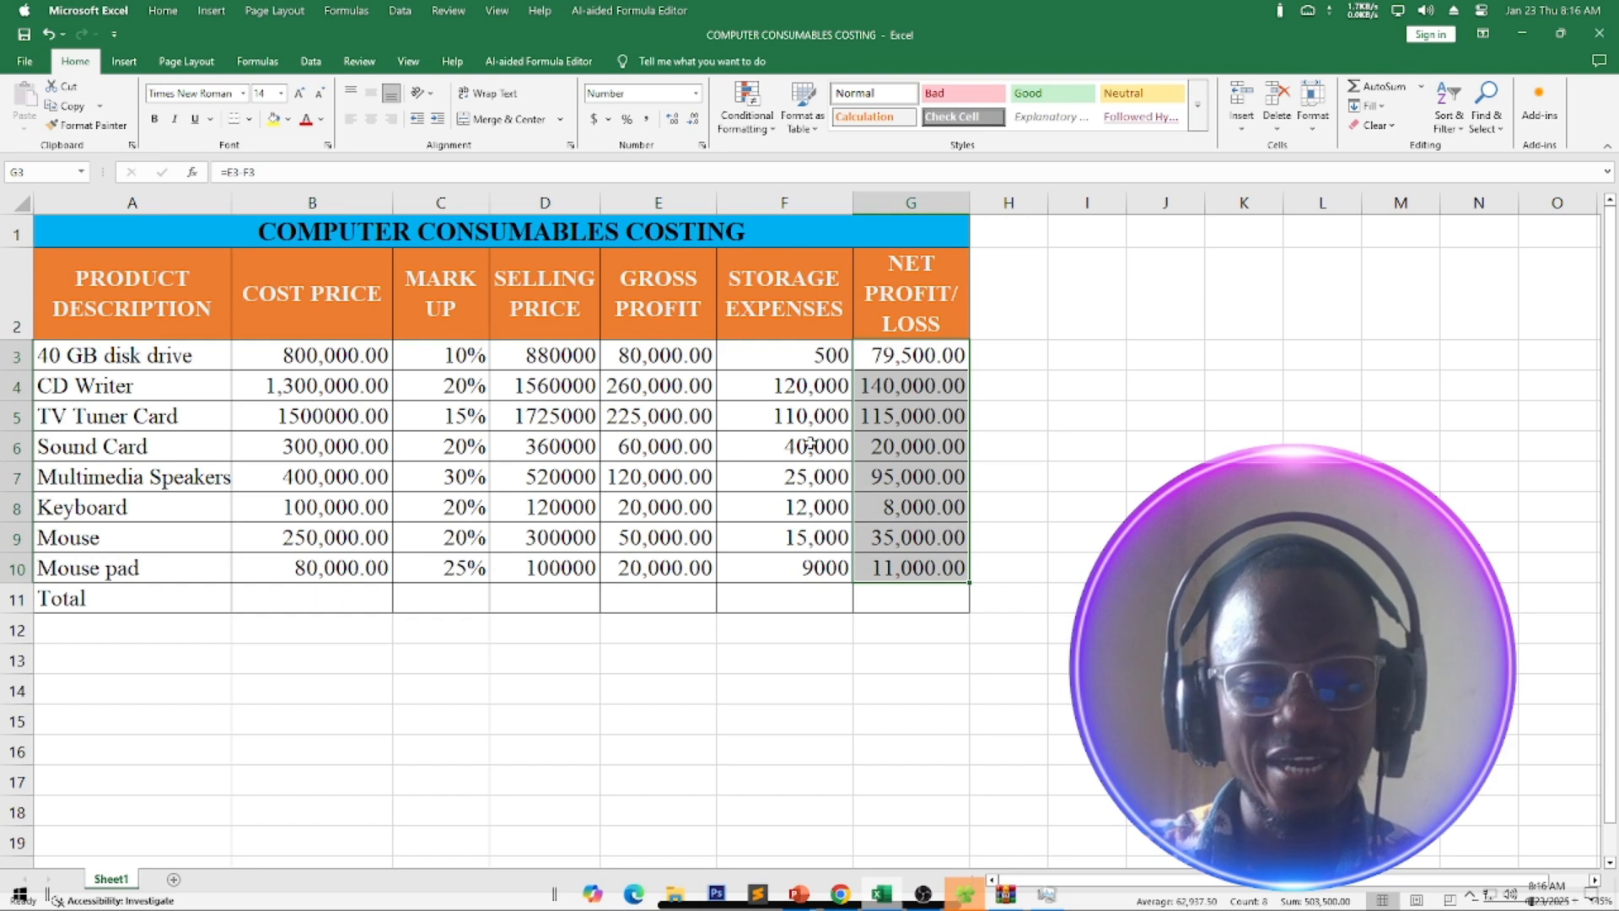
Format B3:B10 and D3:G10 as Currency with the GHC symbol, and autofit the widths of columns D and F.
{"action": "left_click", "coordinate": [301, 349]}
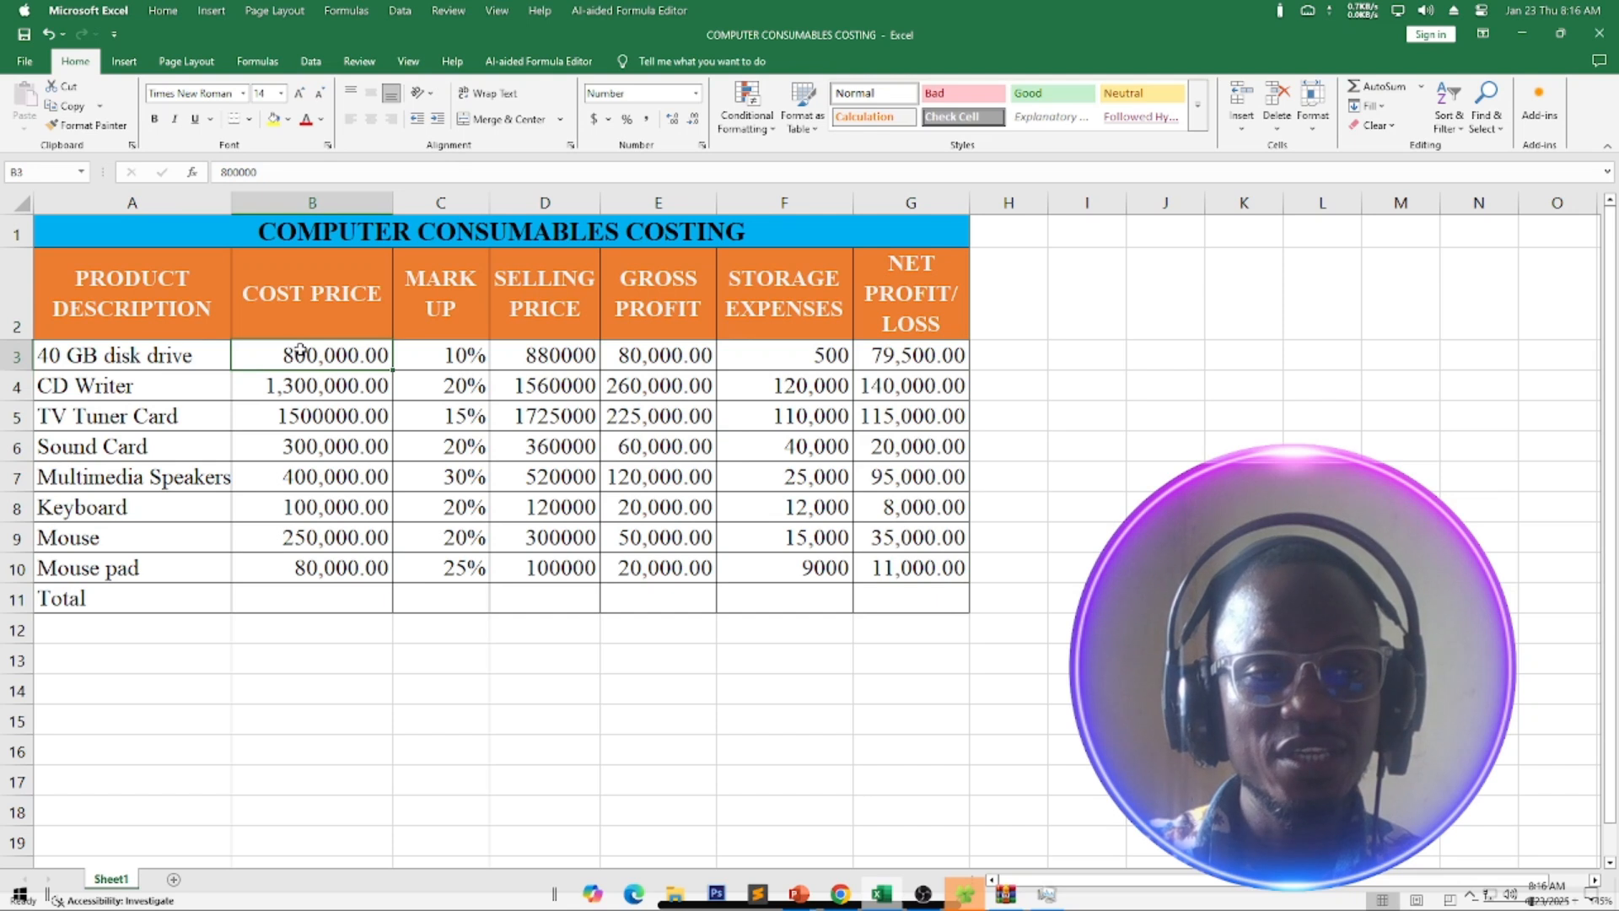
{"action": "left_click_drag", "start_coordinate": [297, 354], "coordinate": [323, 561]}
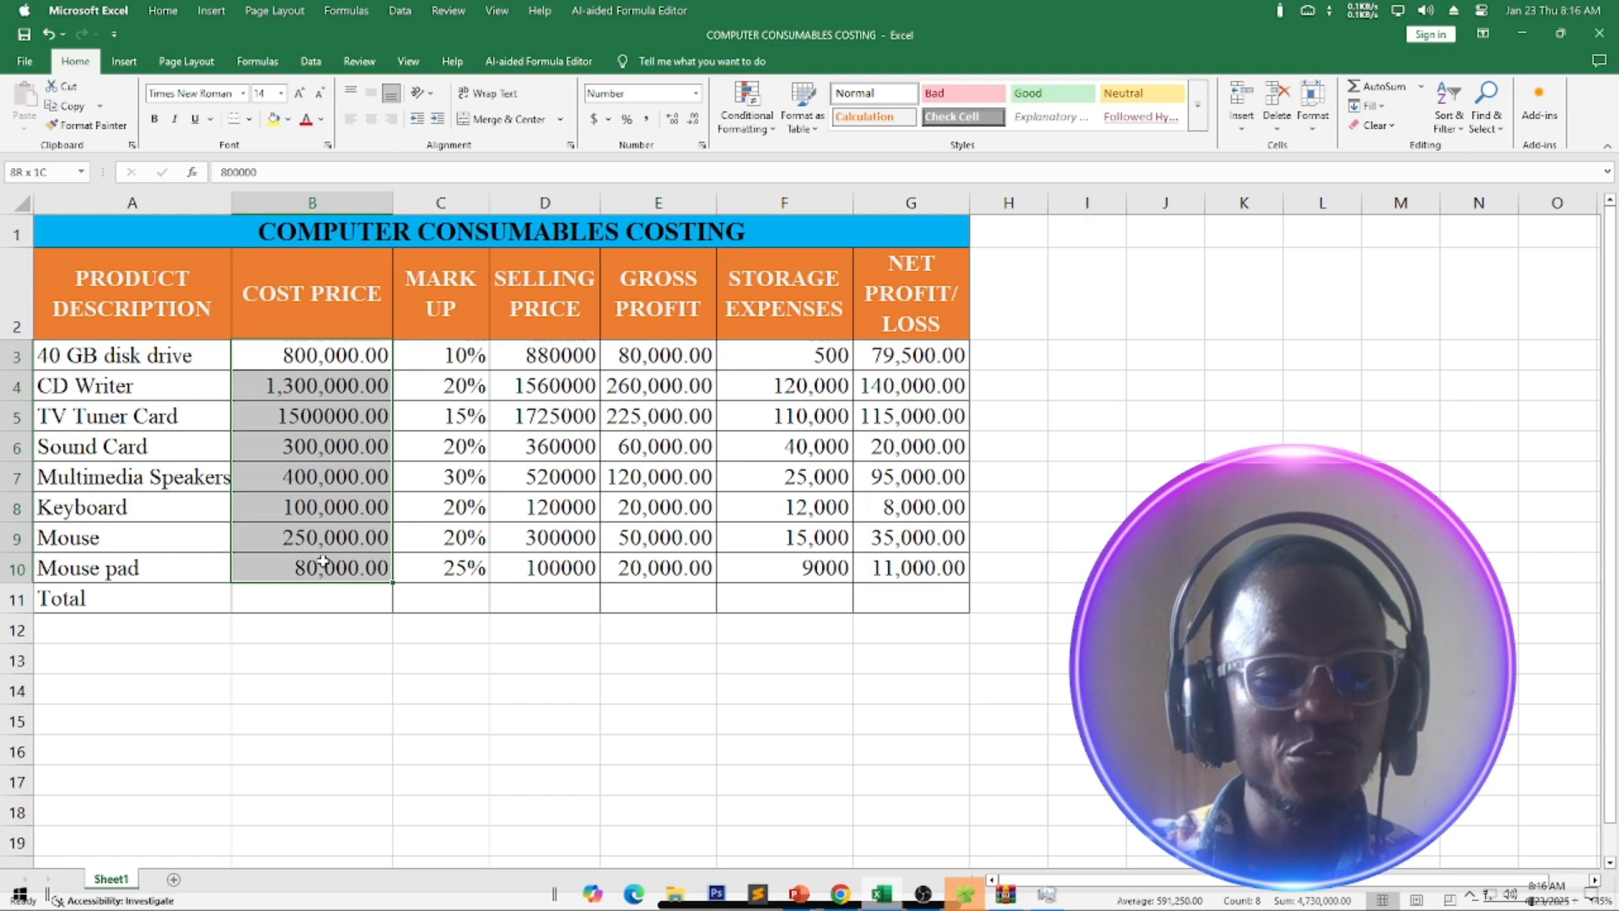
{"action": "left_click_drag", "start_coordinate": [323, 561], "coordinate": [323, 560]}
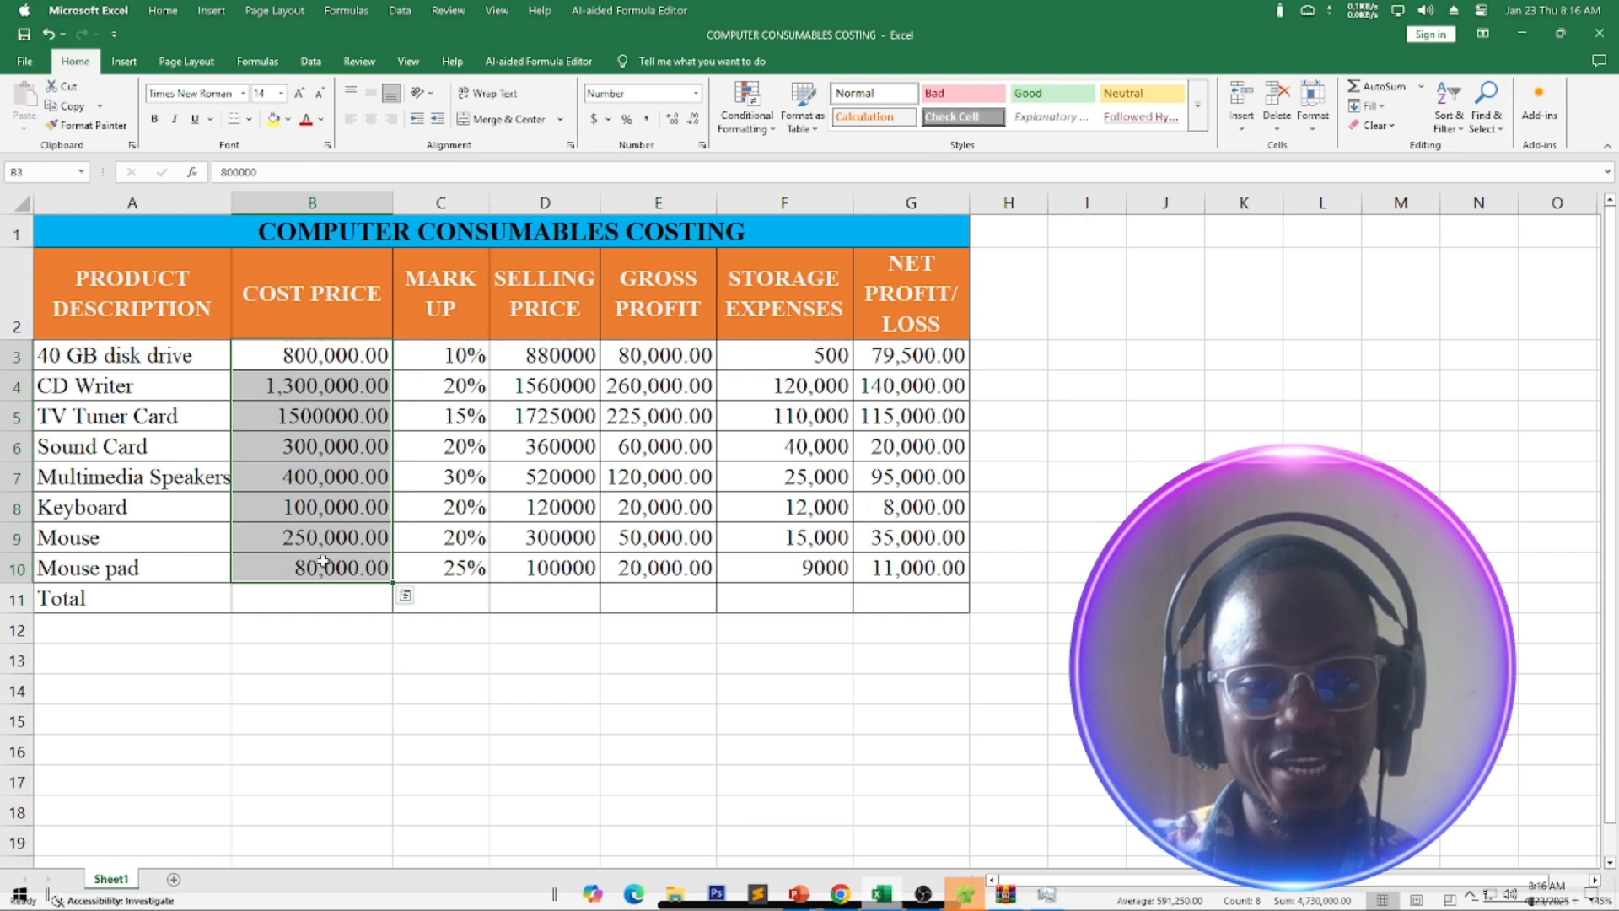
{"action": "left_click", "coordinate": [539, 359]}
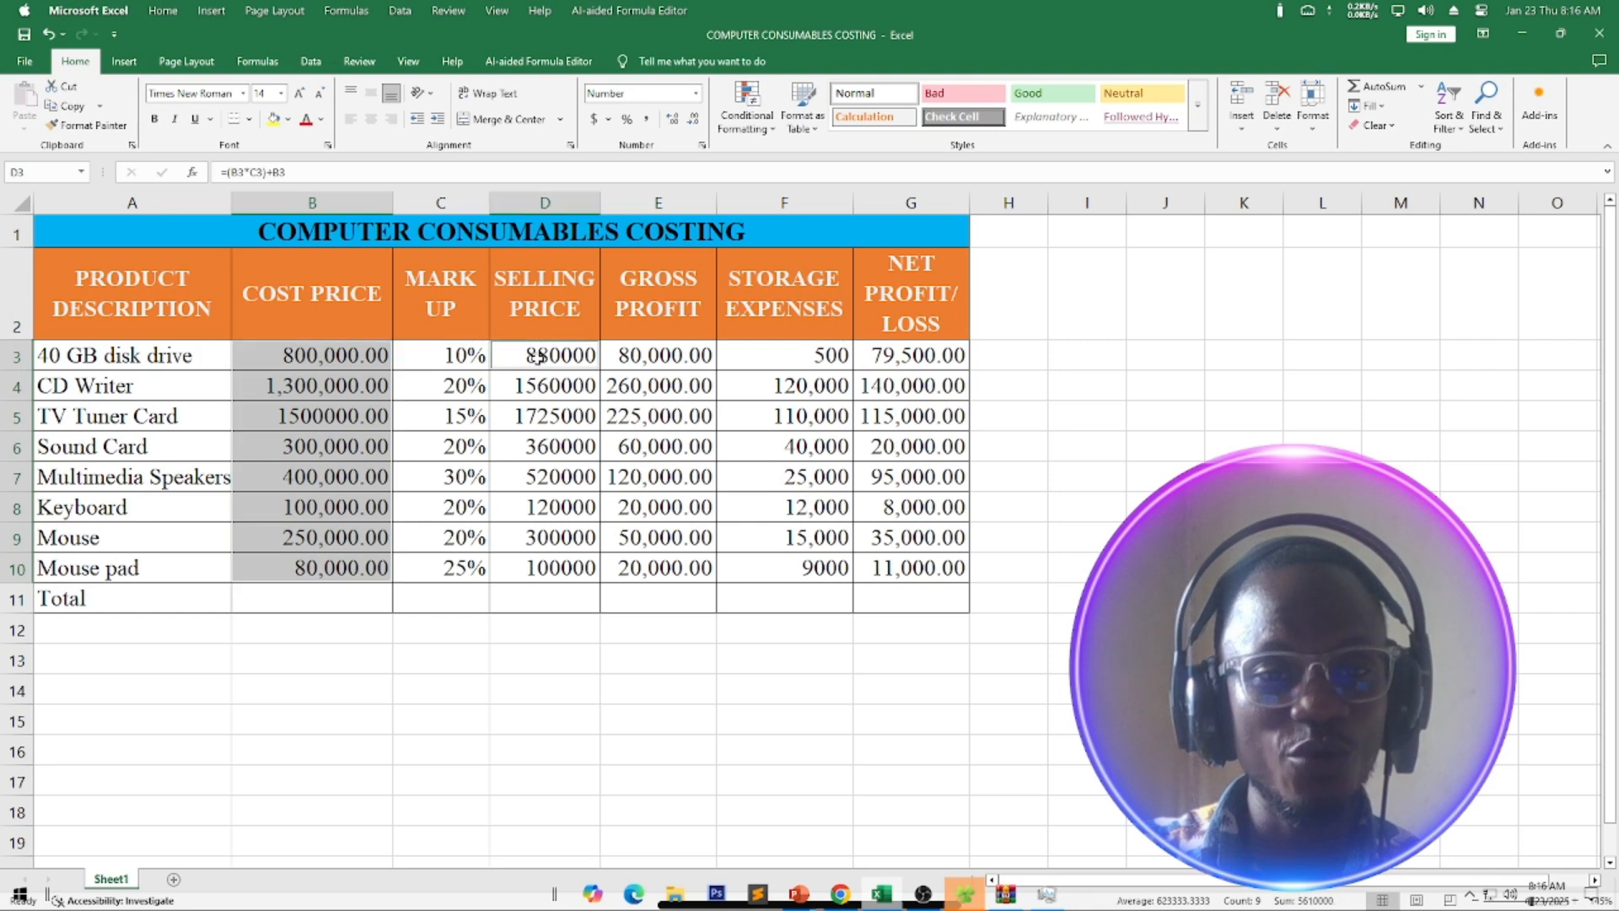
{"action": "left_click_drag", "start_coordinate": [539, 356], "coordinate": [887, 568]}
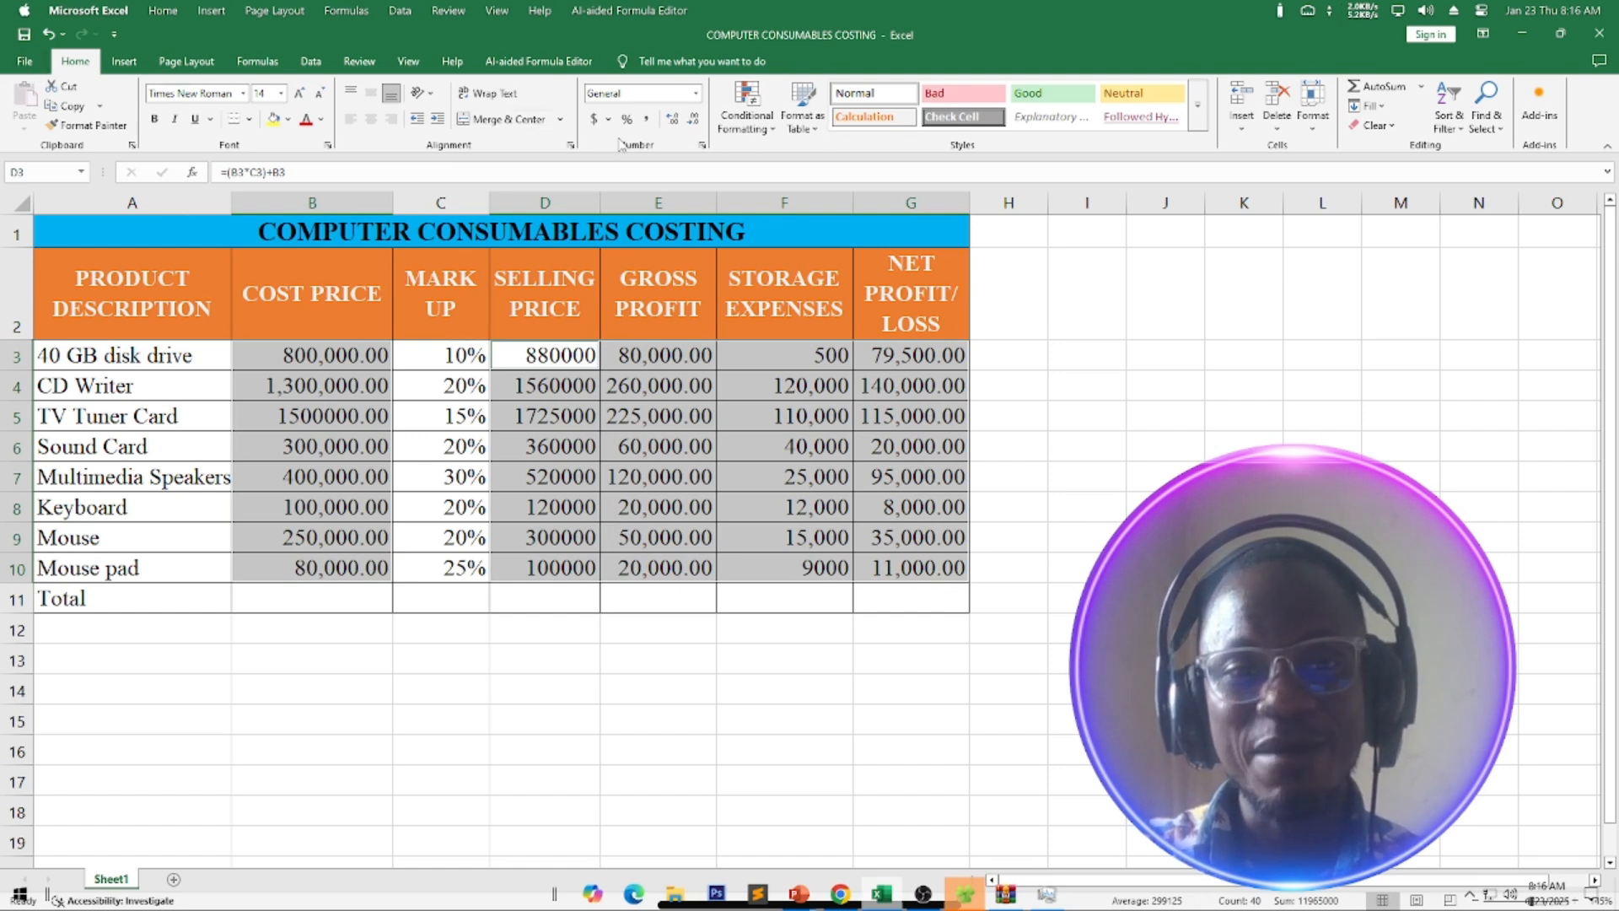
{"action": "left_click", "coordinate": [696, 93]}
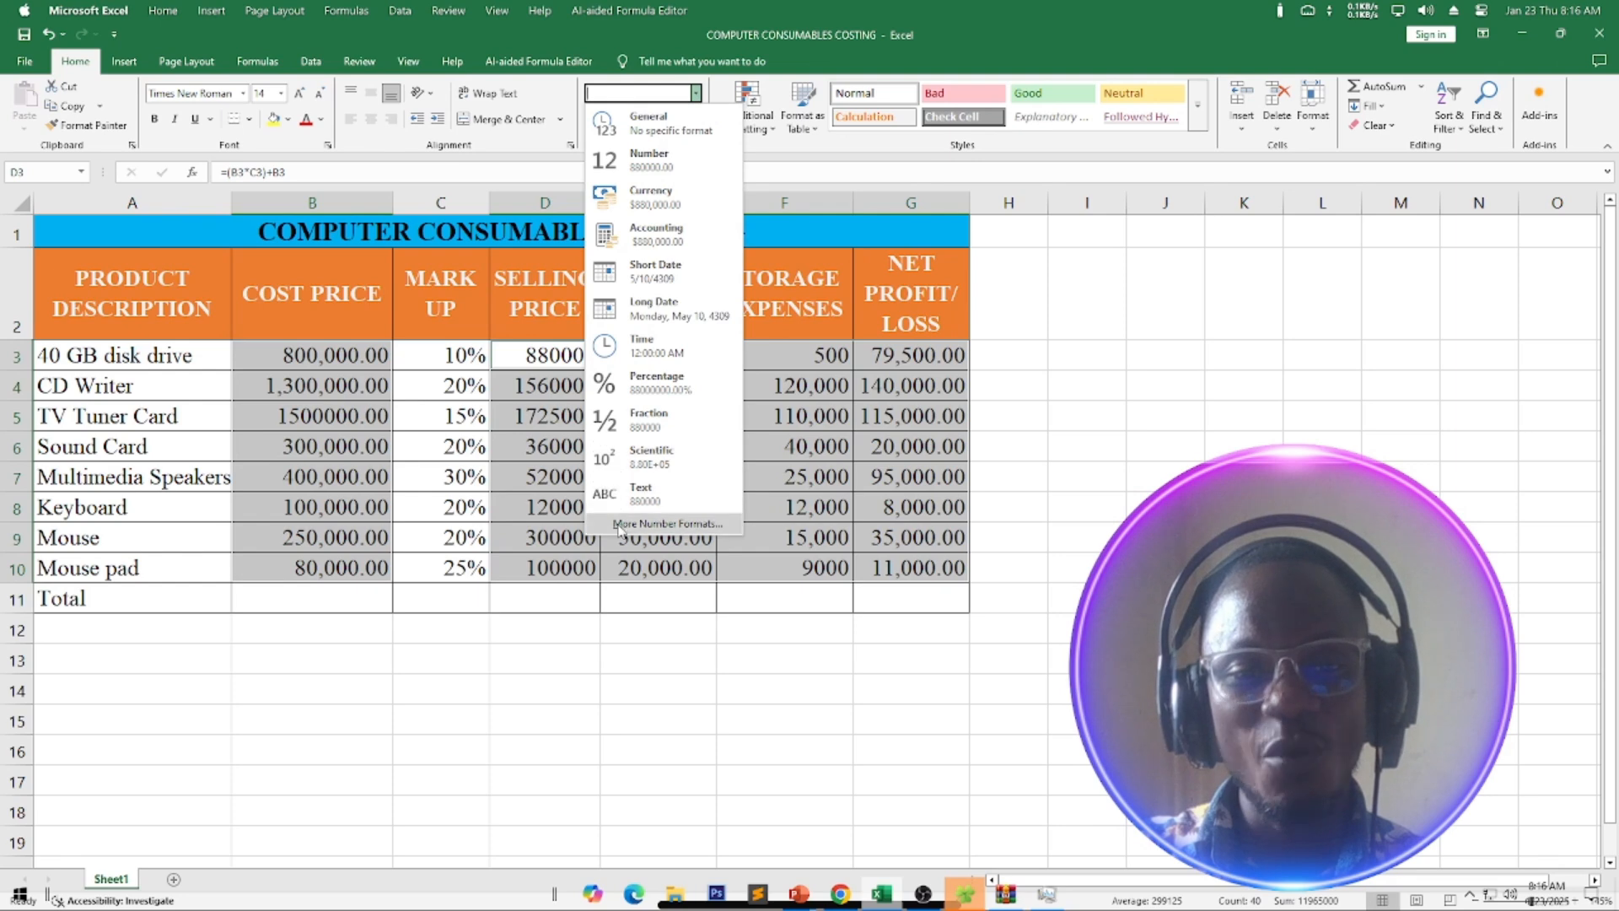
{"action": "left_click", "coordinate": [693, 524]}
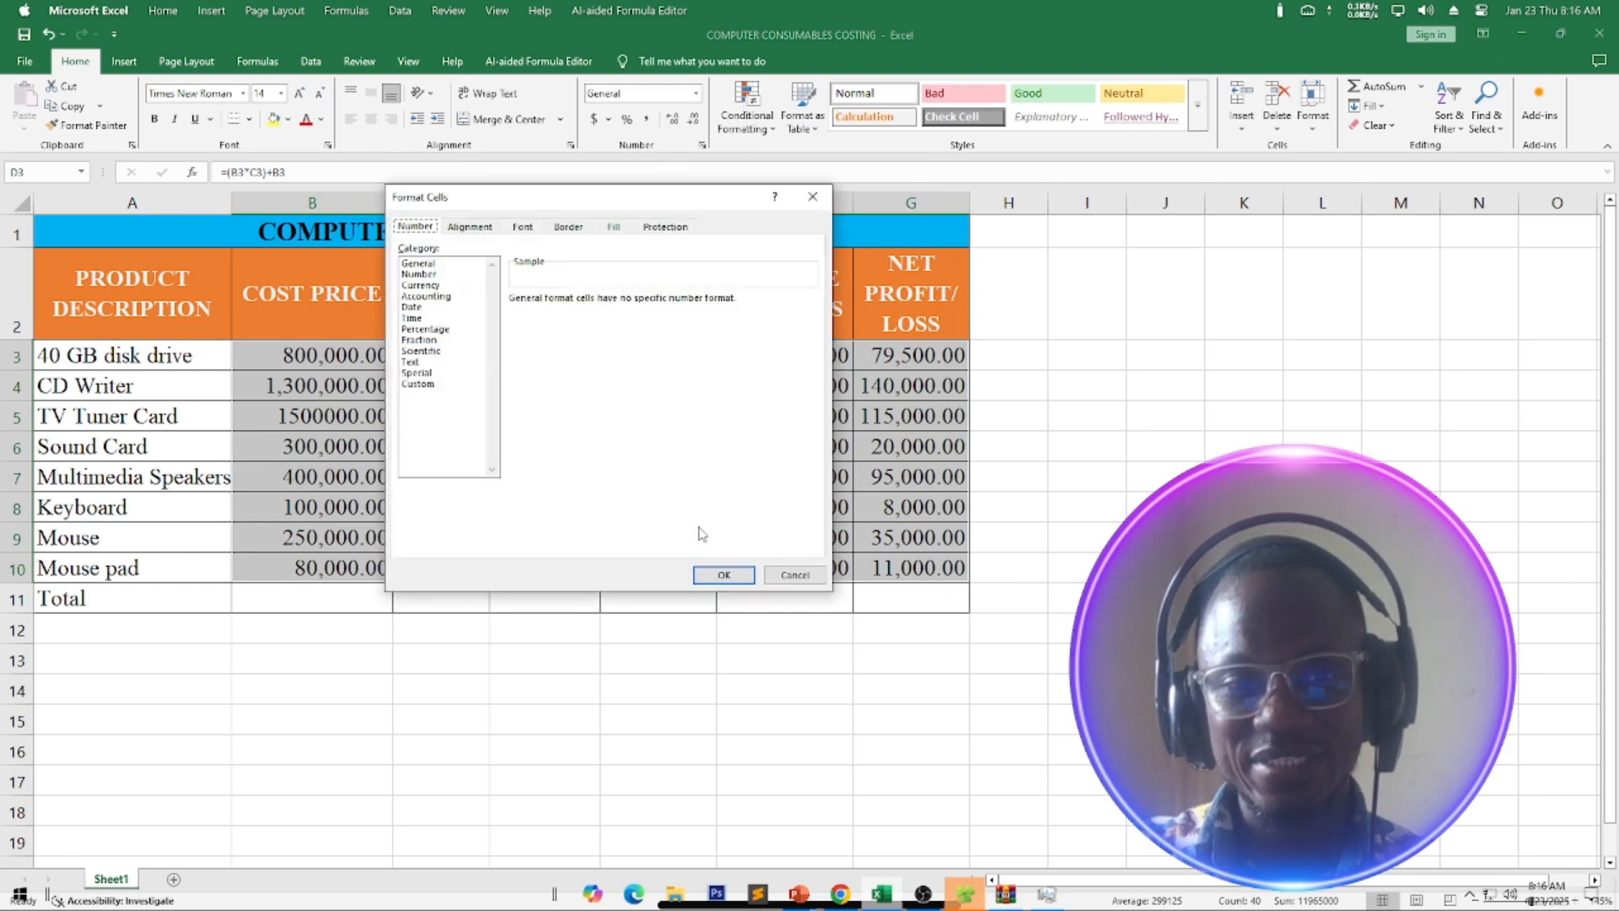
{"action": "left_click_drag", "start_coordinate": [644, 200], "coordinate": [792, 293]}
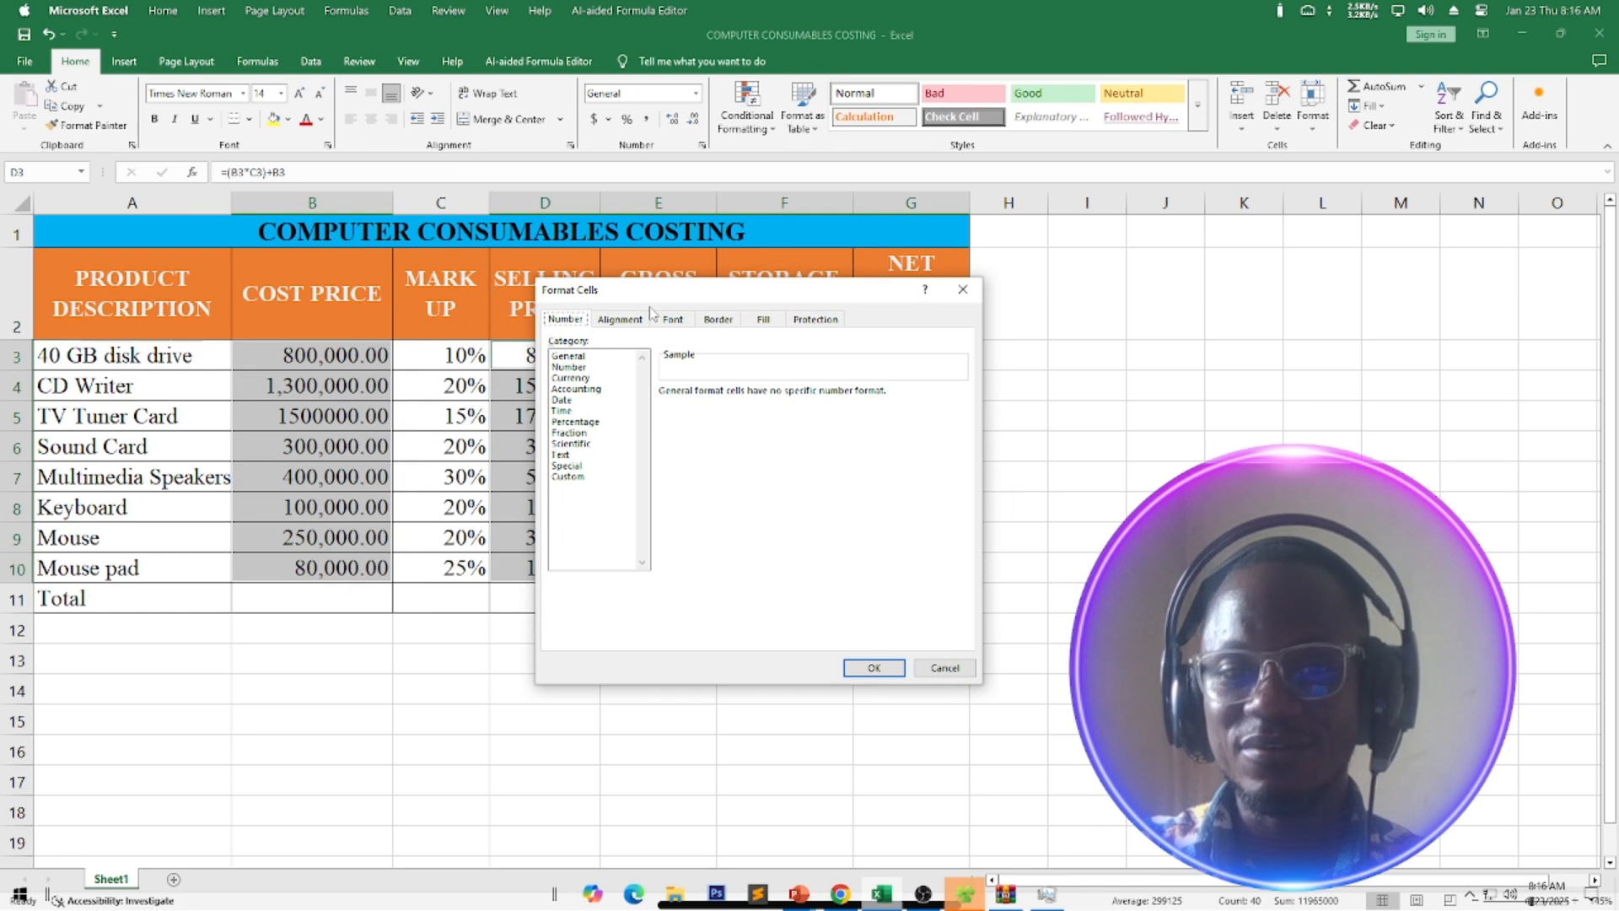
{"action": "left_click", "coordinate": [556, 378]}
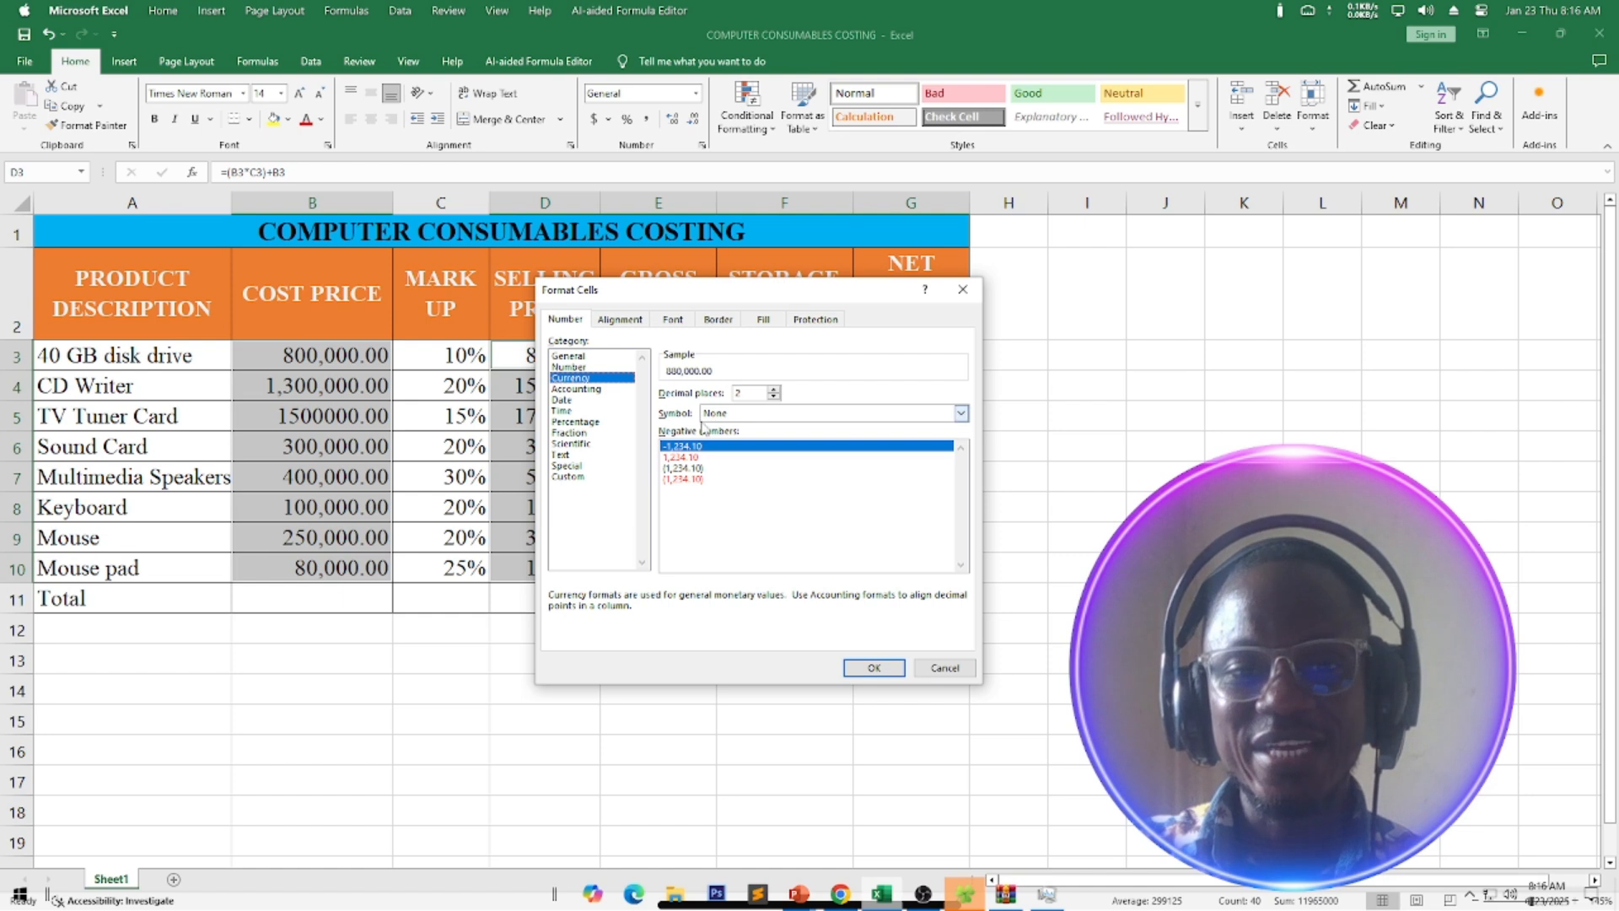
{"action": "left_click", "coordinate": [961, 413]}
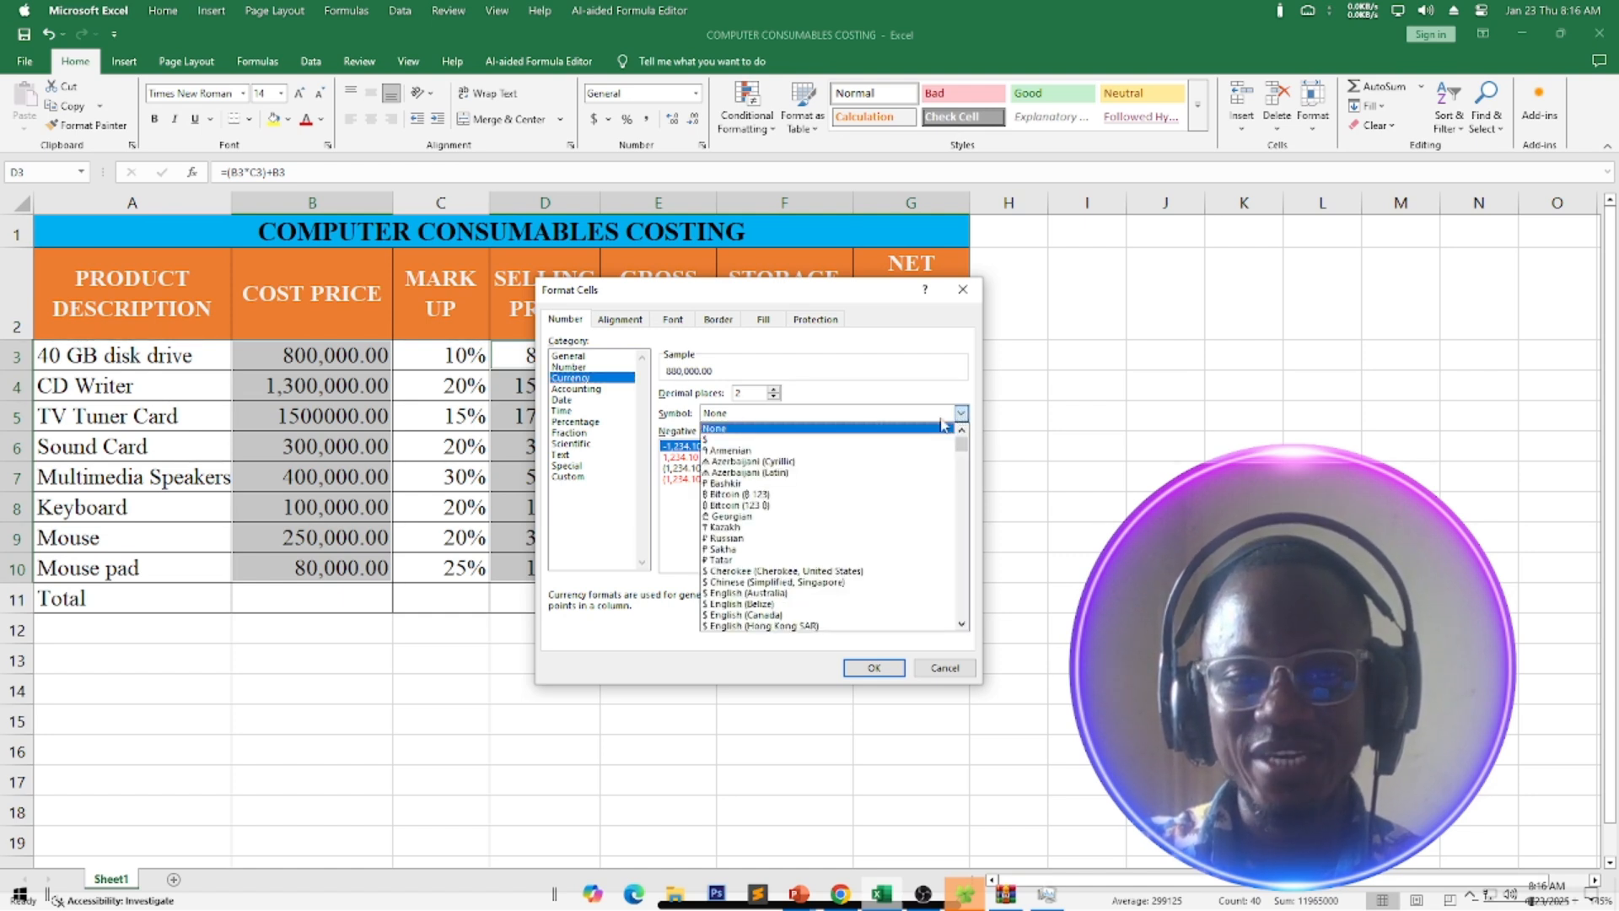
{"action": "key", "text": "g"}
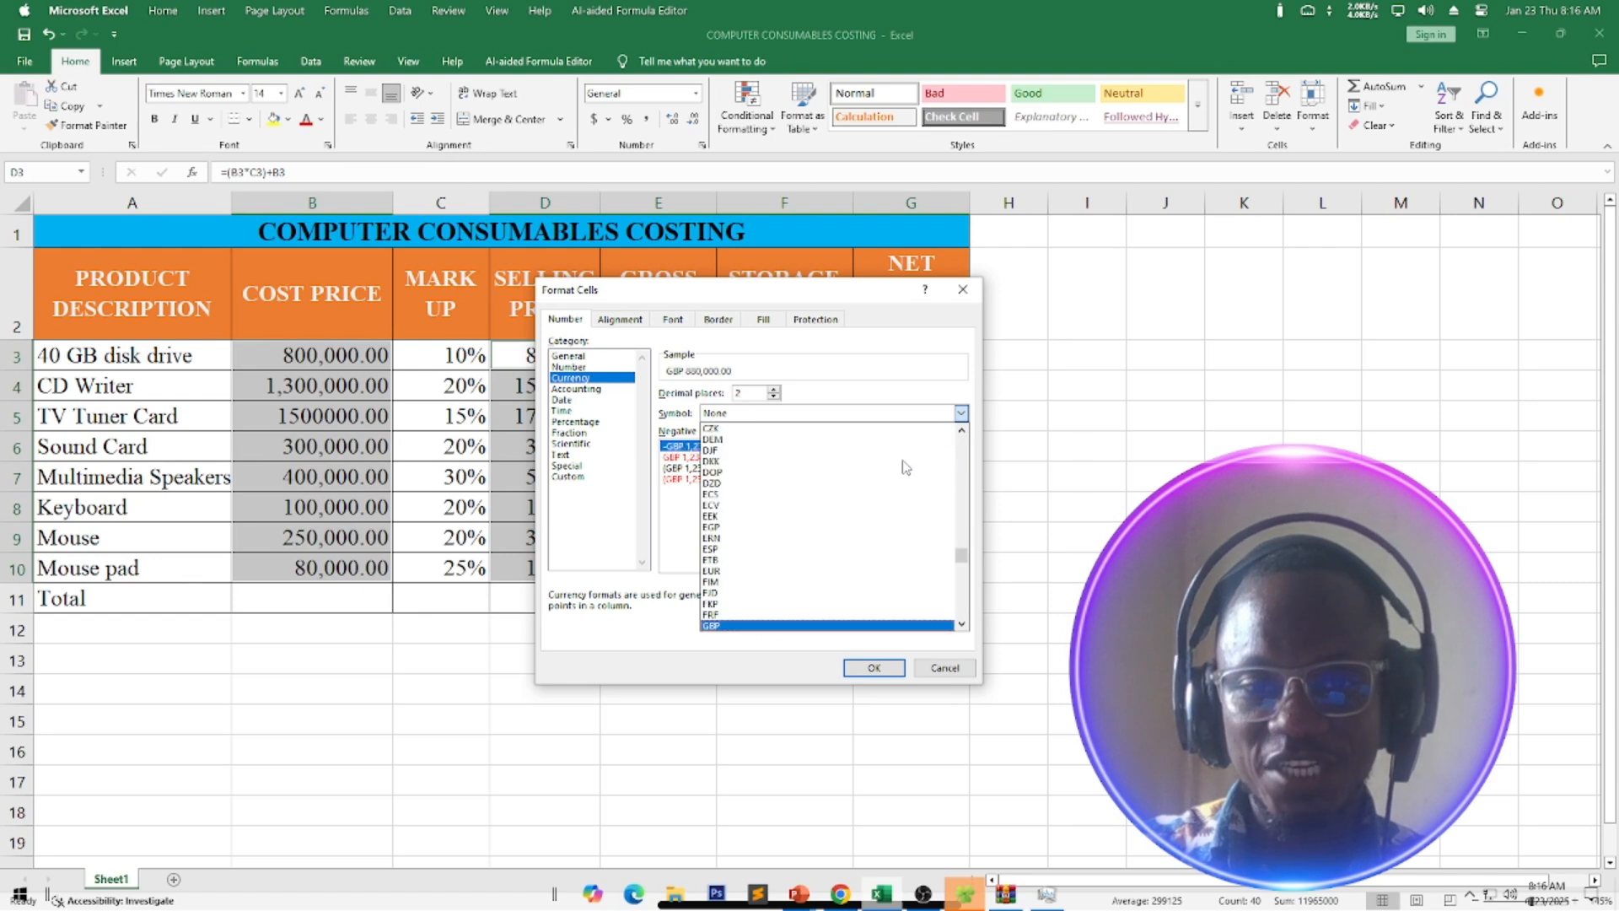
{"action": "key", "text": "Down"}
{"action": "key", "text": "Down"}
{"action": "key", "text": "Down"}
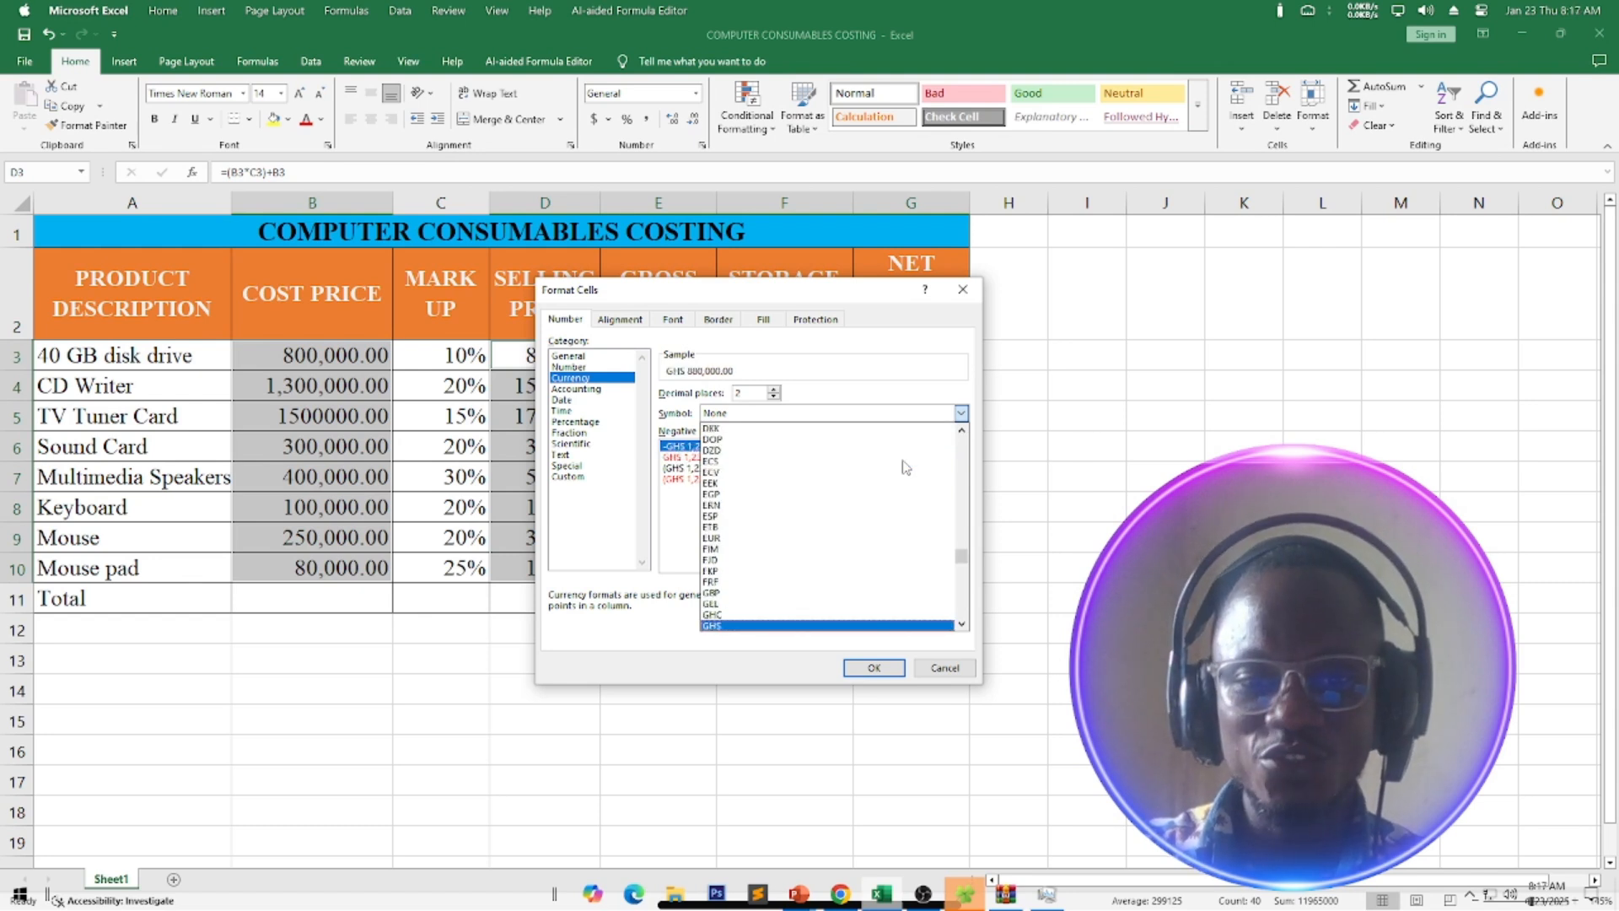
{"action": "left_click", "coordinate": [721, 614]}
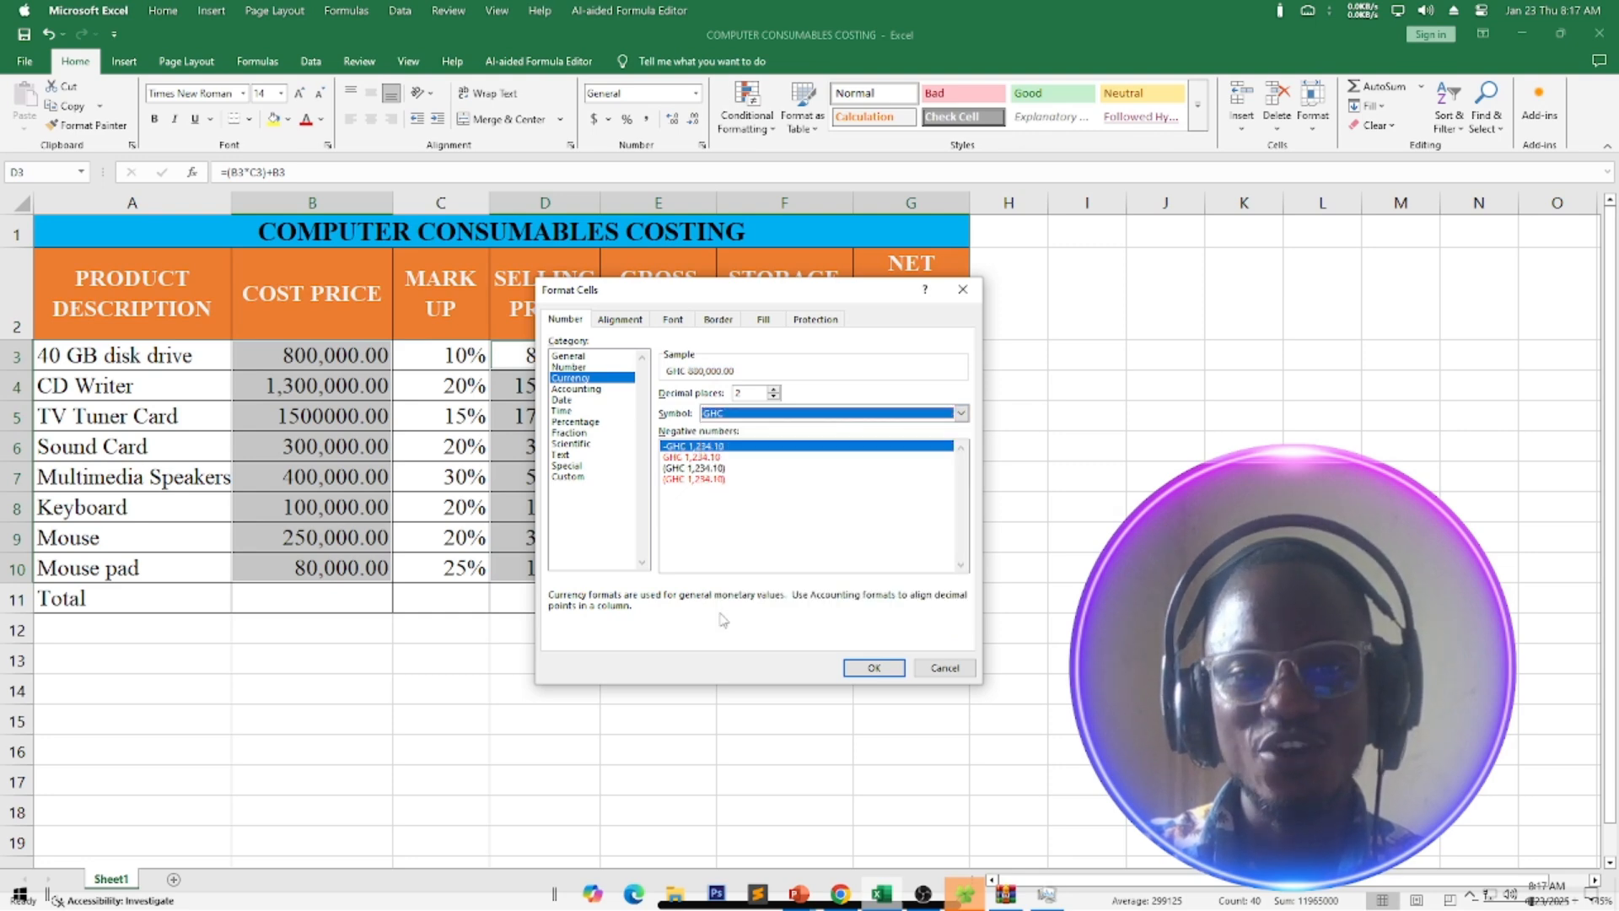
{"action": "left_click", "coordinate": [863, 667]}
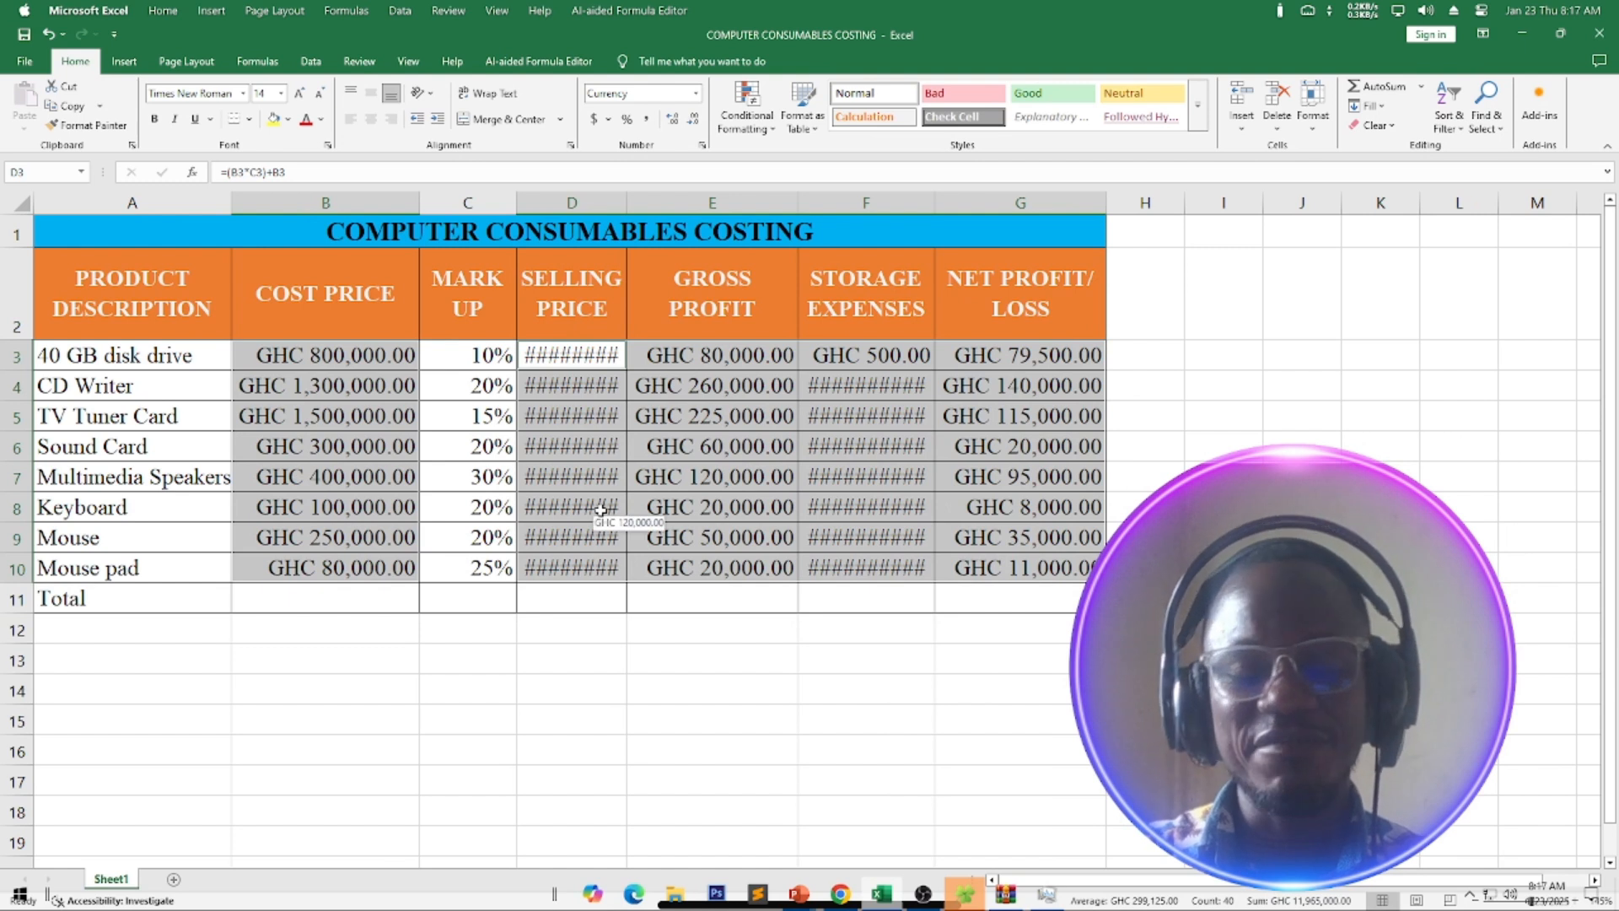
{"action": "double_click", "coordinate": [625, 203]}
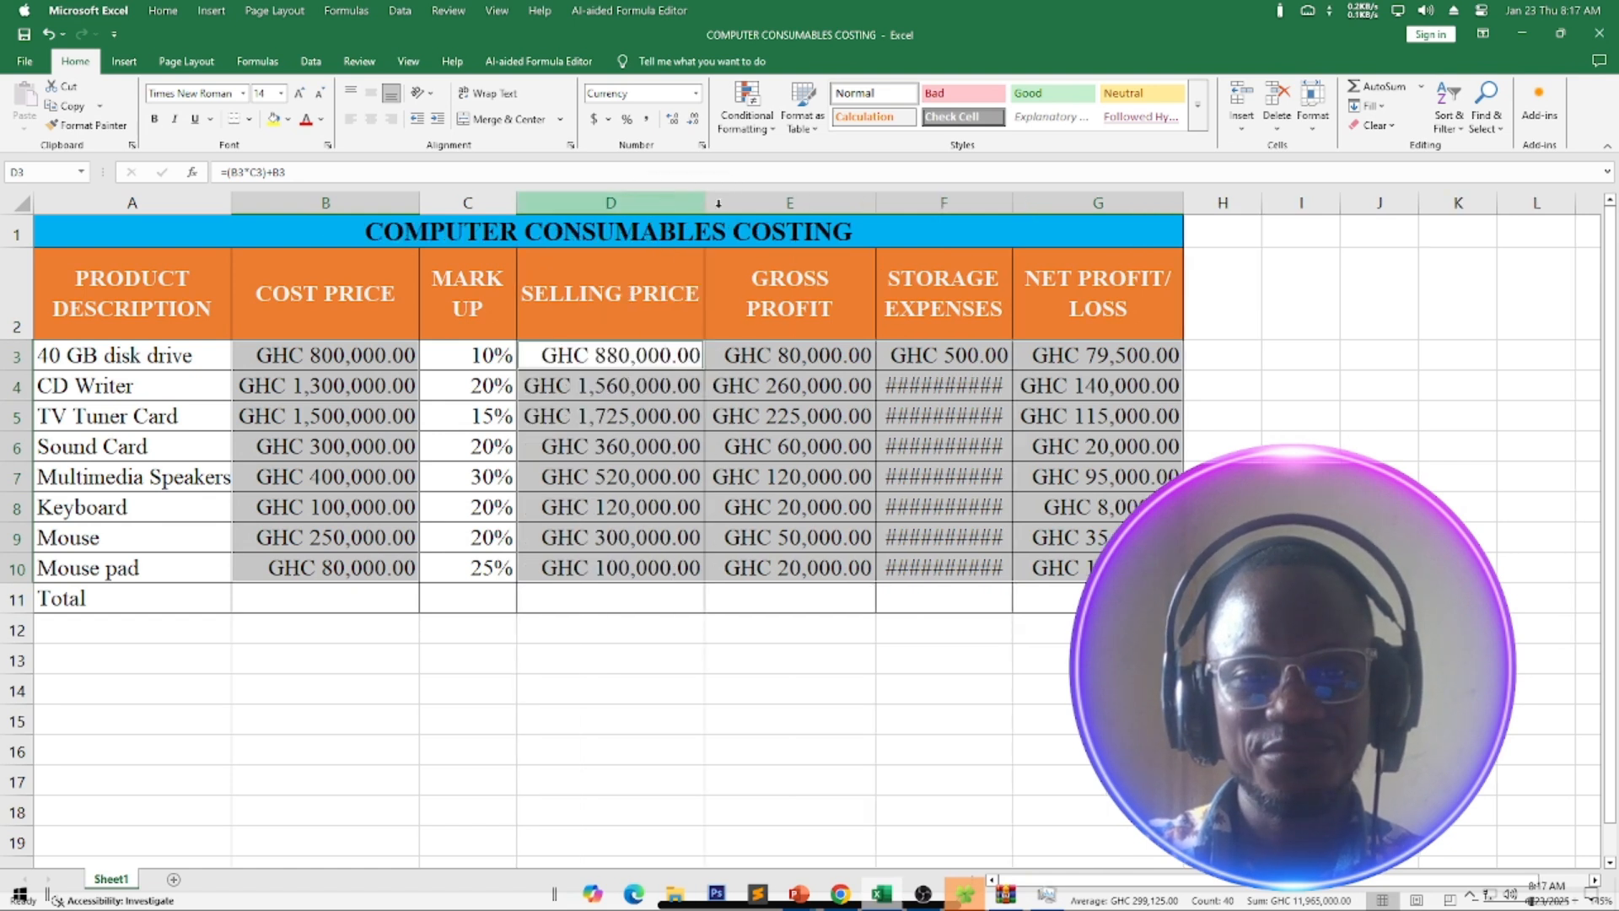
{"action": "double_click", "coordinate": [1013, 203]}
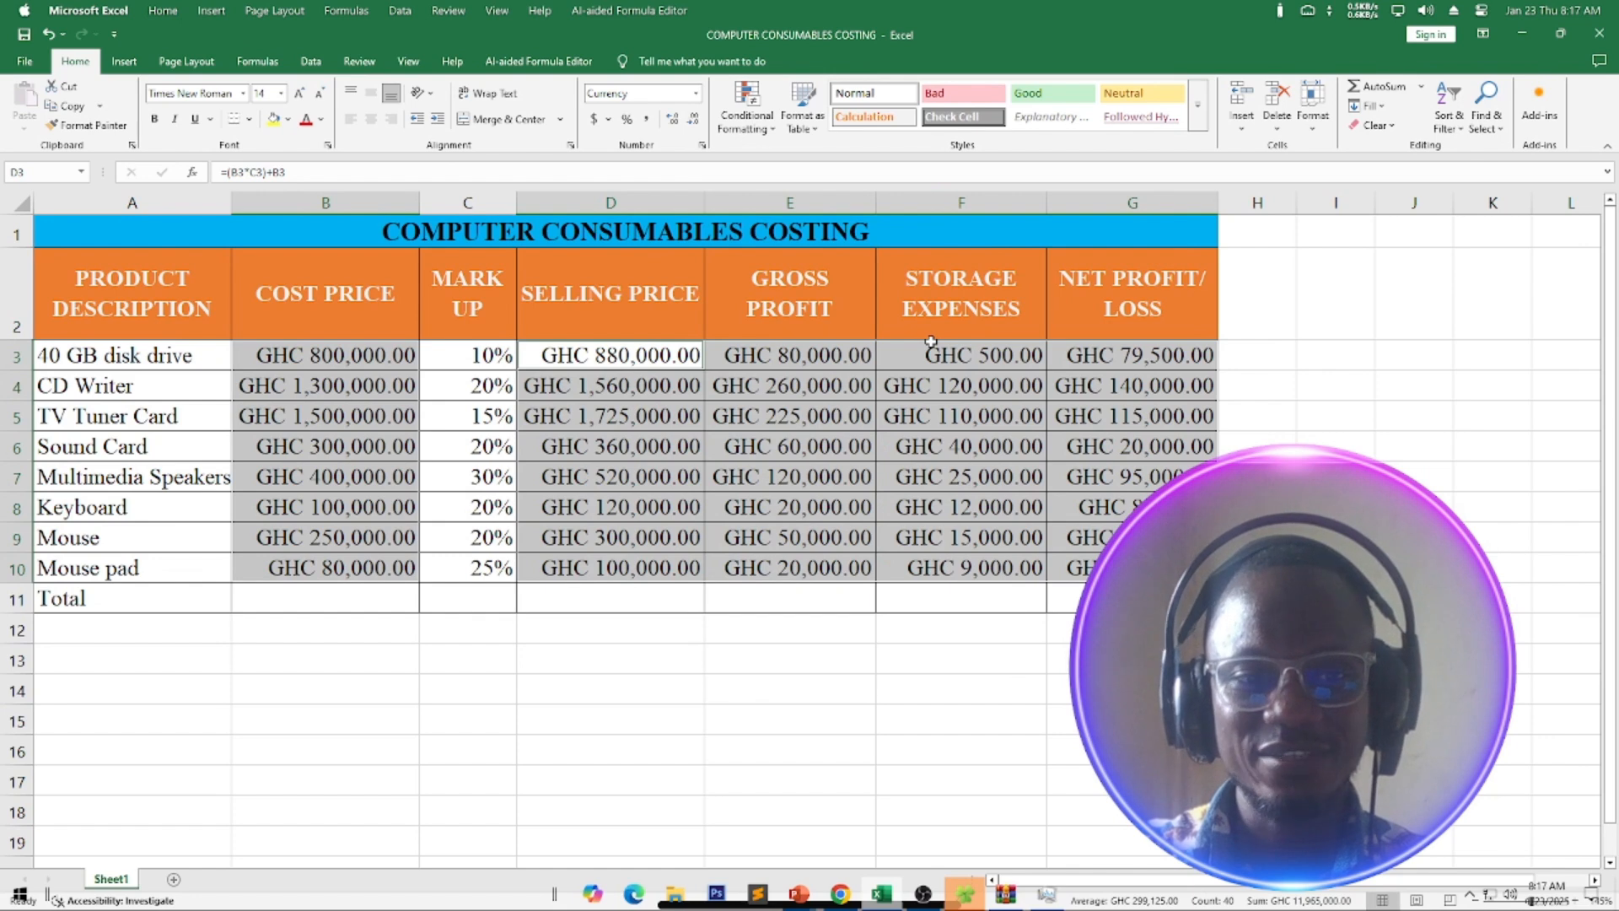
Total the cost prices in B11 with AutoSum over B3:B10.
{"action": "left_click", "coordinate": [361, 604]}
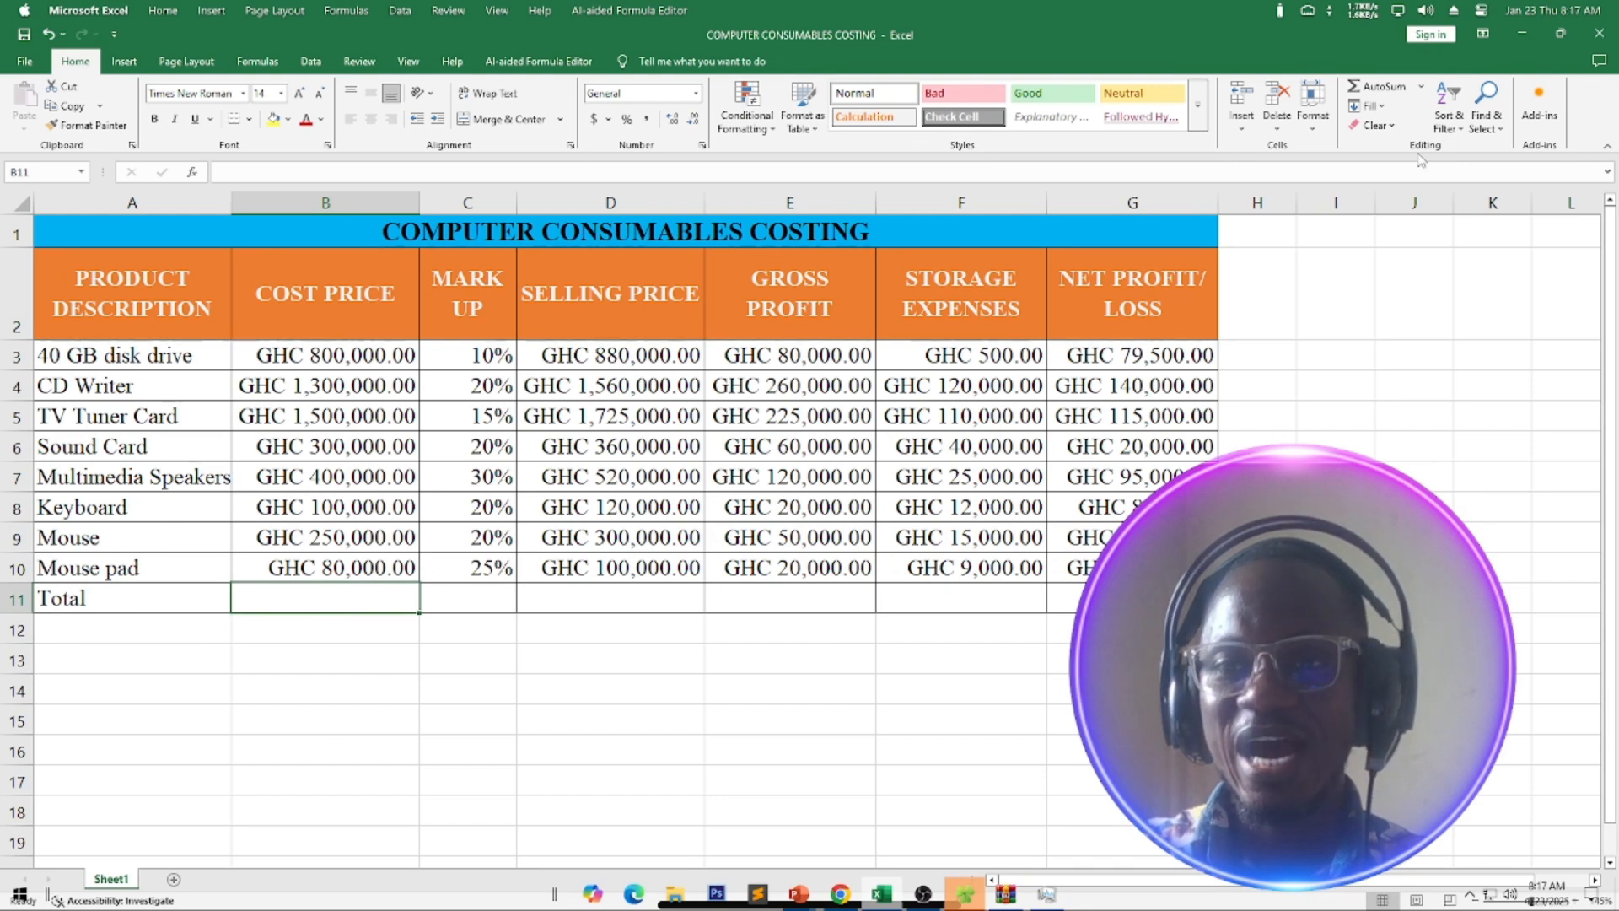
{"action": "left_click", "coordinate": [1381, 87]}
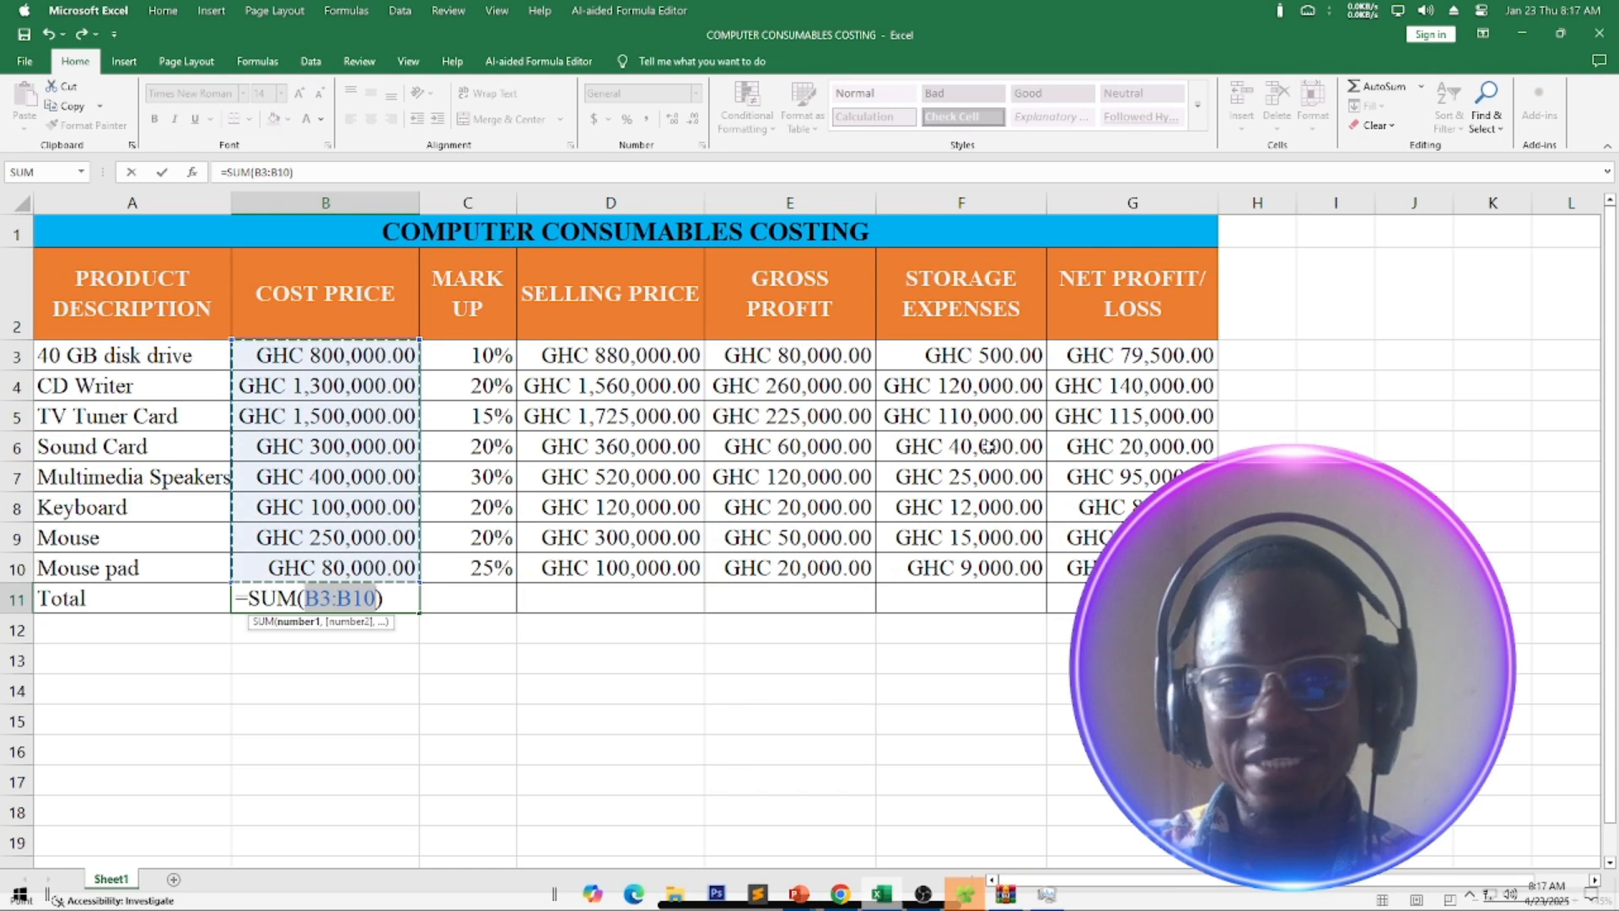
{"action": "key", "text": "Return"}
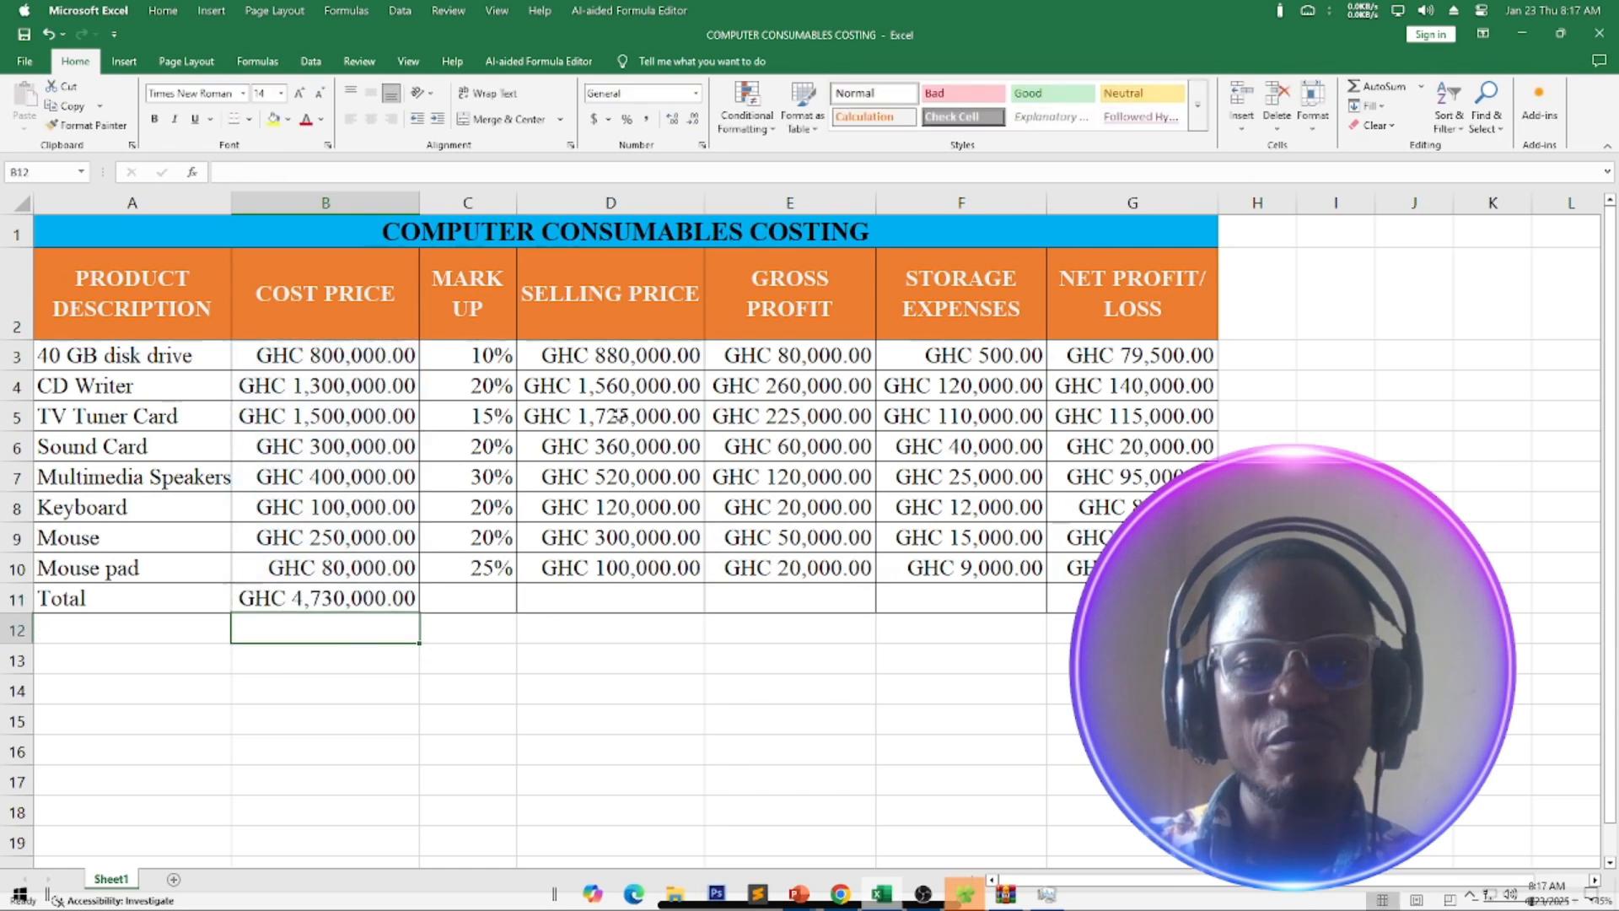
Total the selling prices in D11 with the formula =sum(D3:D10).
{"action": "left_click", "coordinate": [565, 600]}
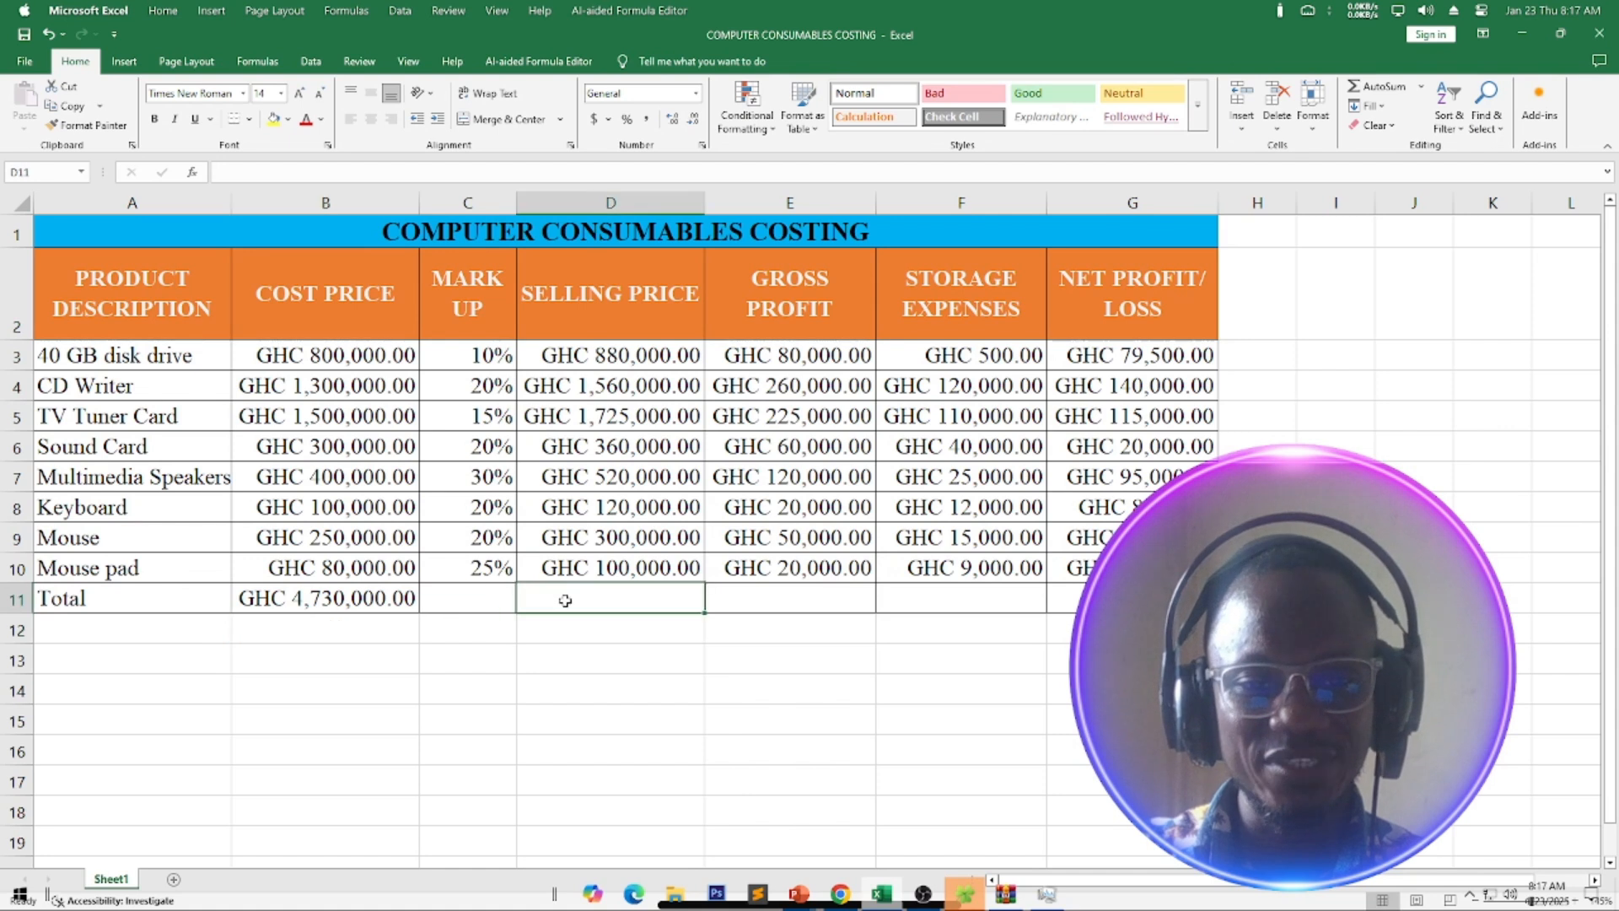
{"action": "type", "text": "="}
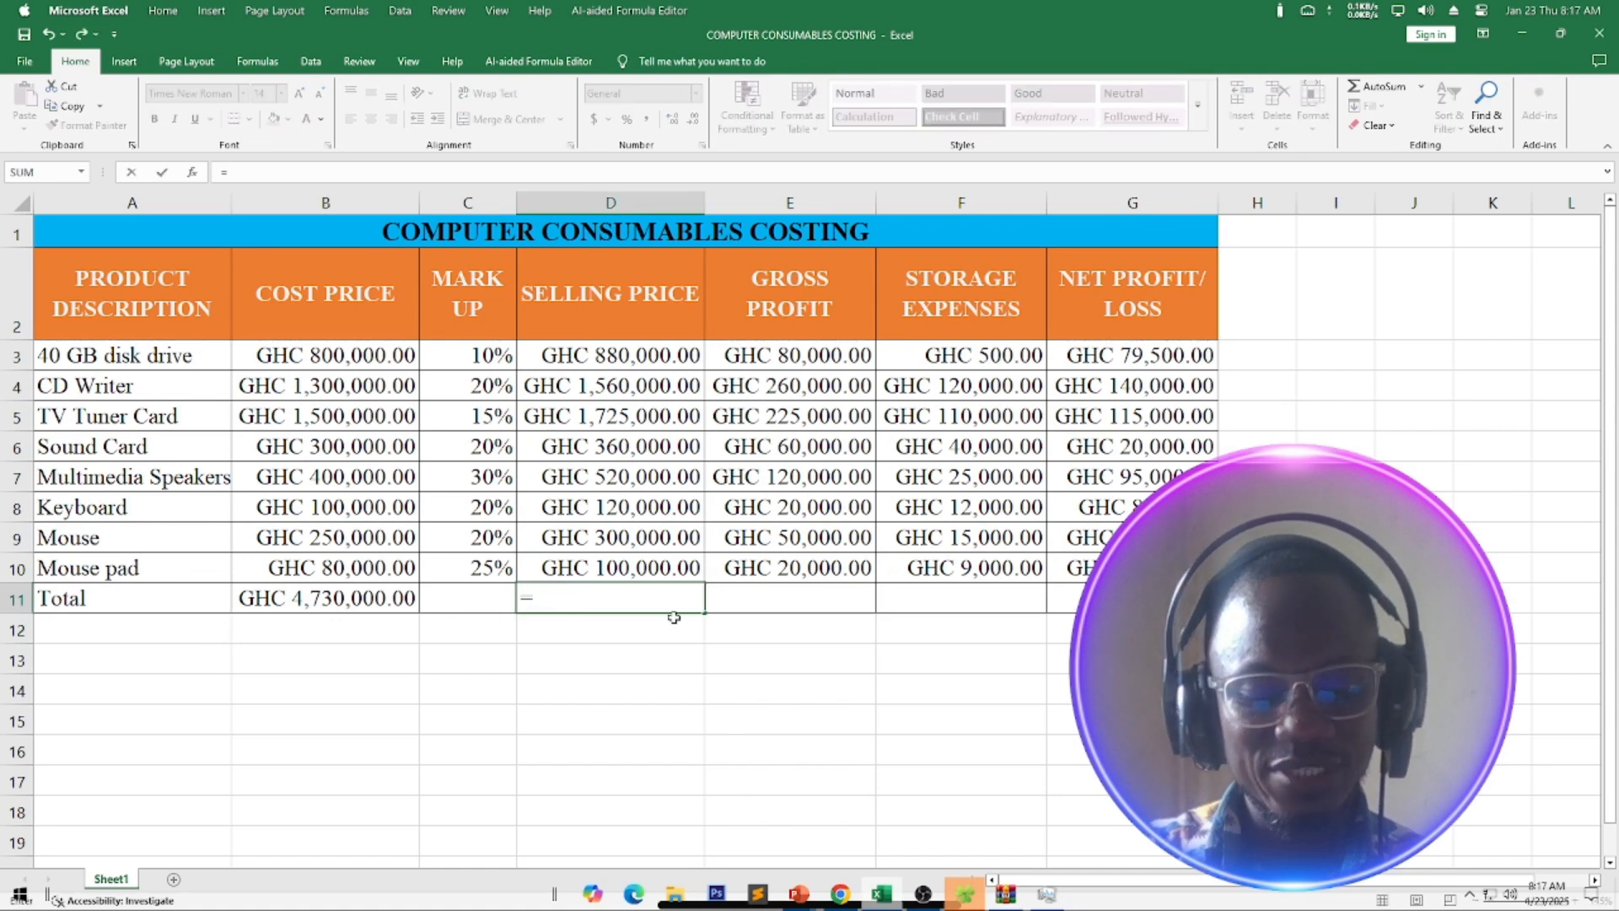
{"action": "type", "text": "sum"}
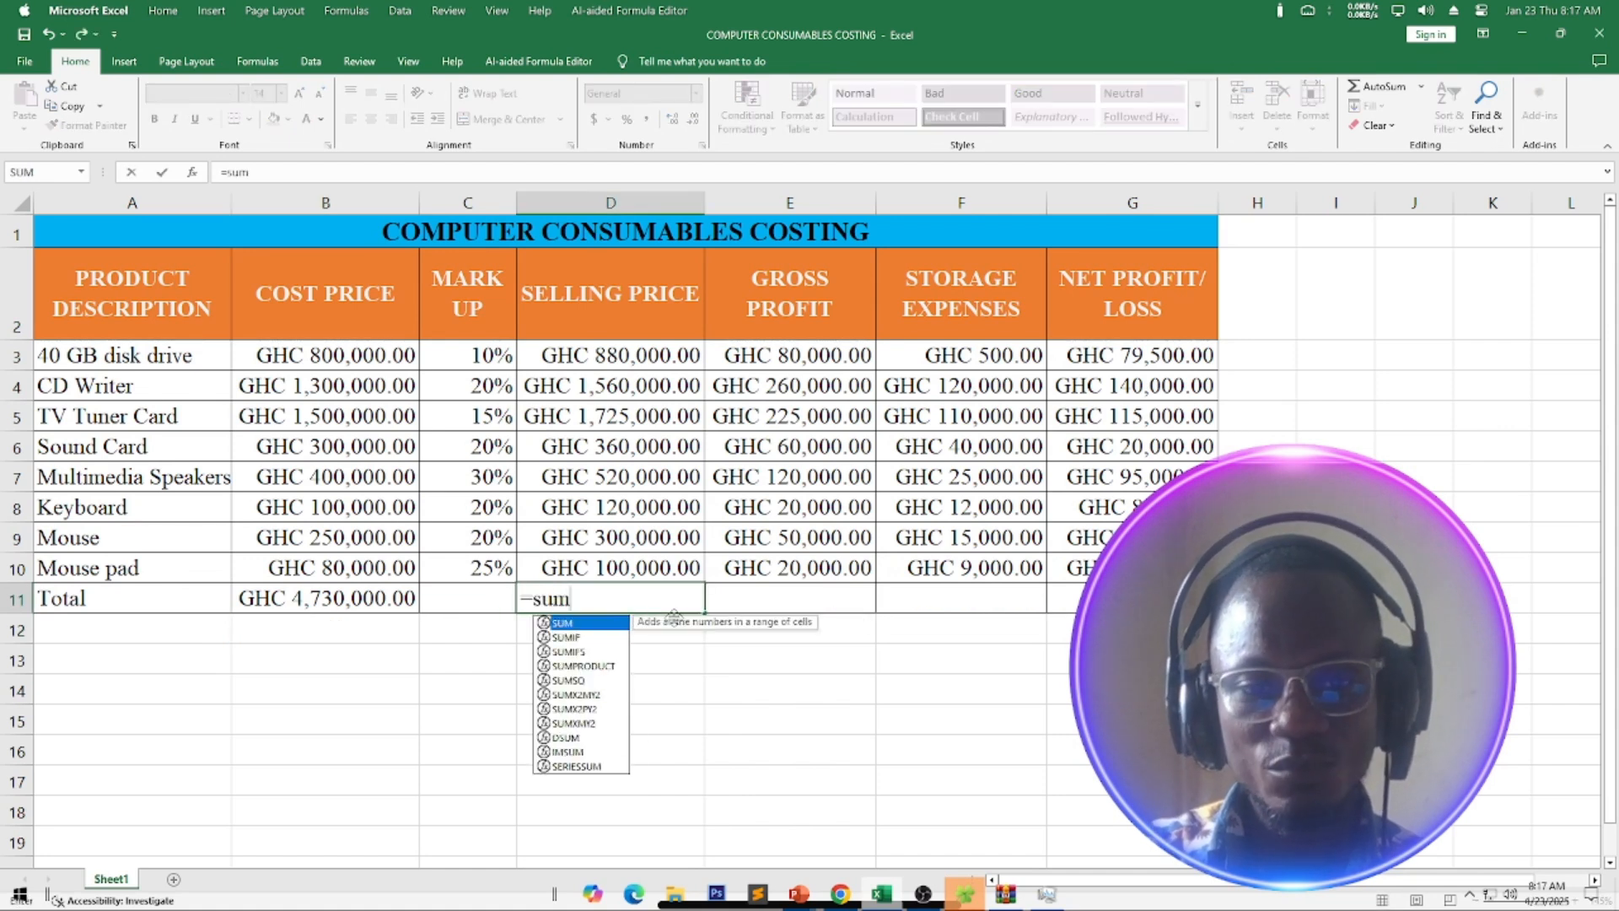
{"action": "type", "text": "("}
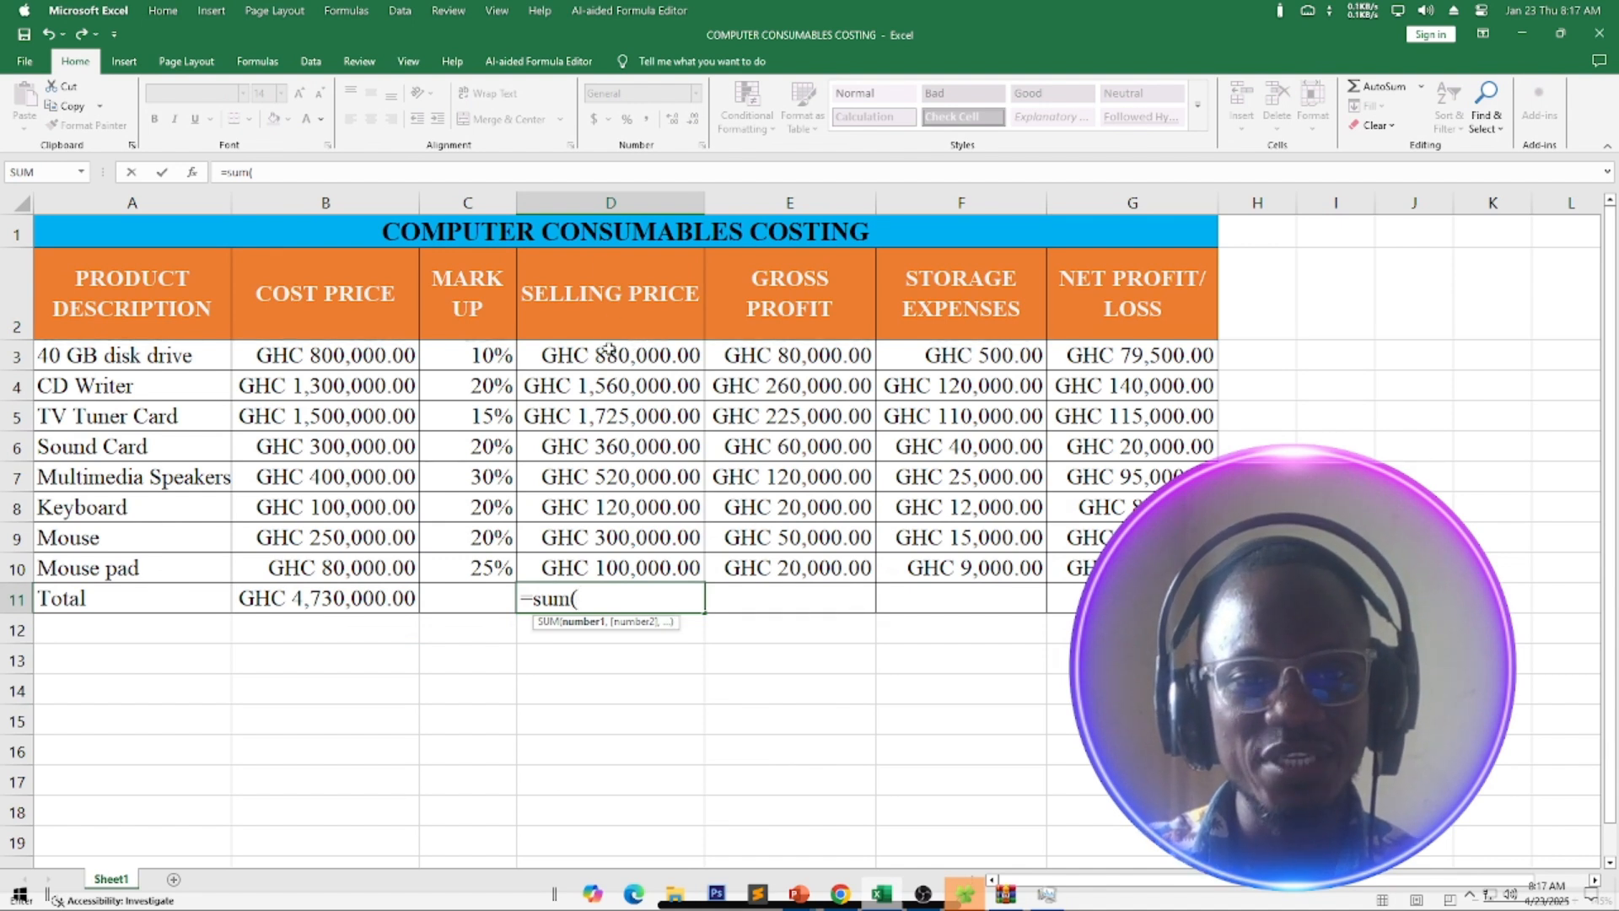
{"action": "left_click_drag", "start_coordinate": [602, 356], "coordinate": [603, 565]}
{"action": "type", "text": ")"}
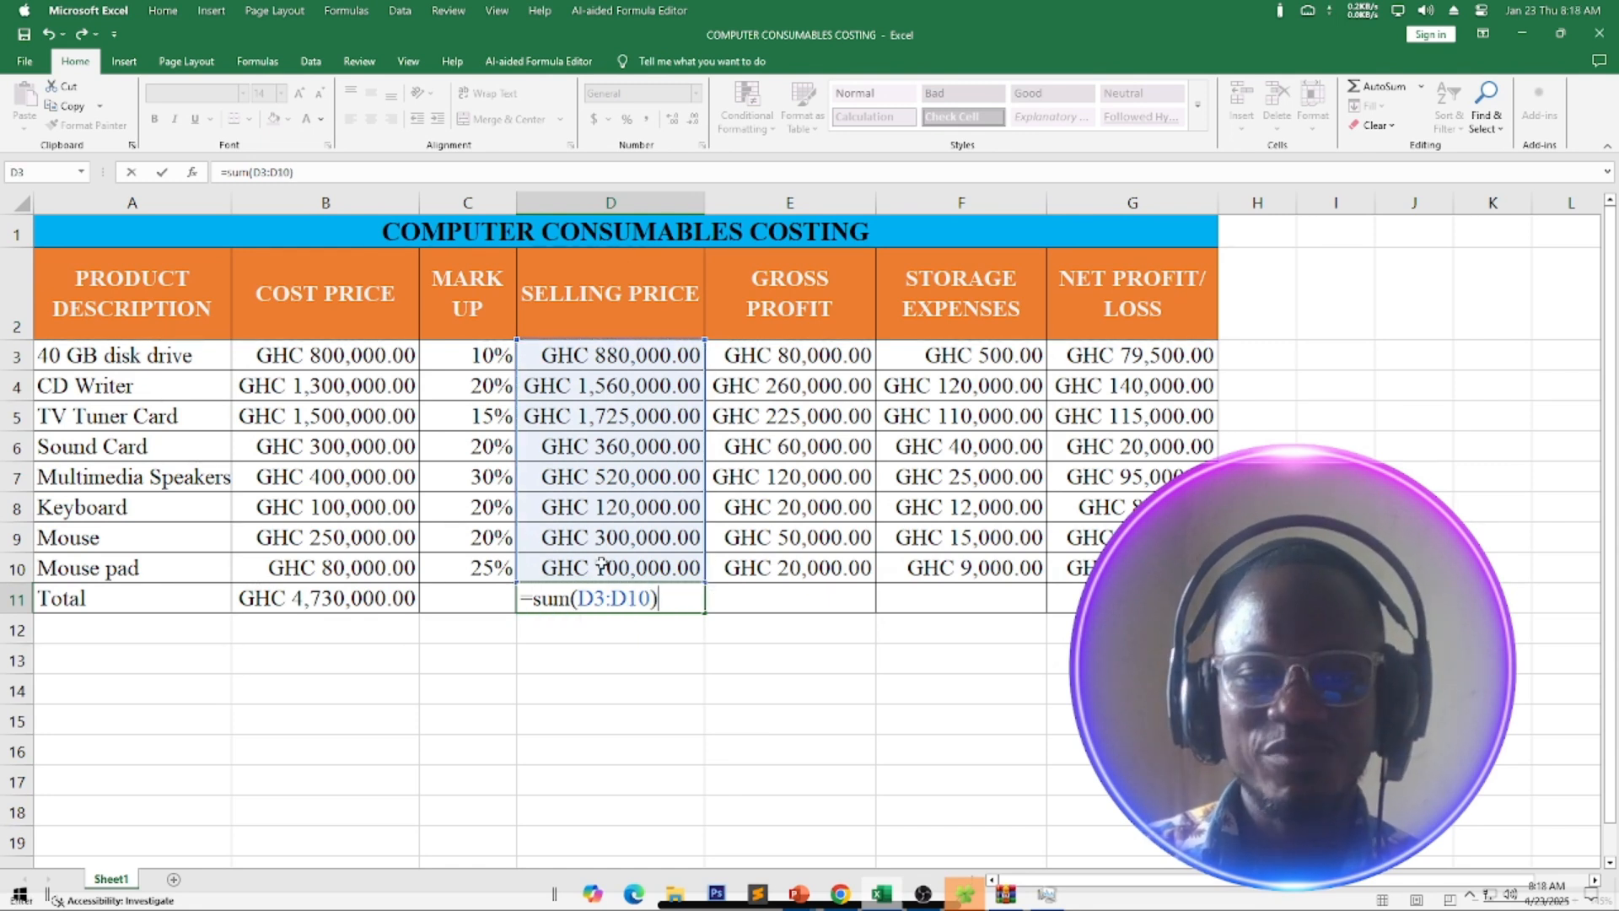
{"action": "key", "text": "Return"}
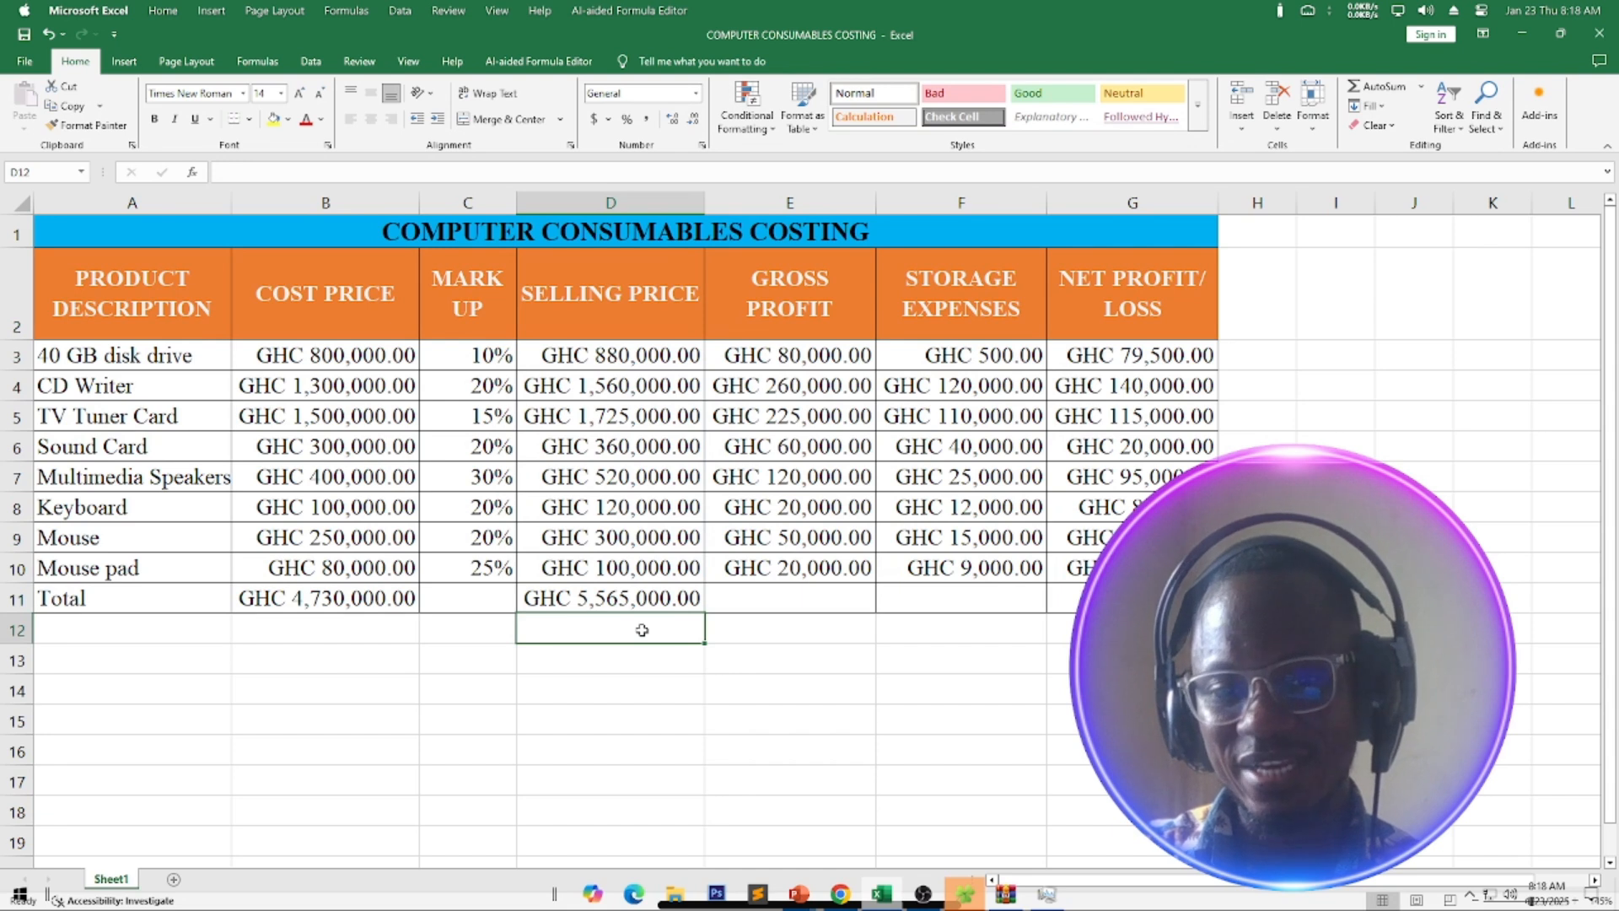
Copy the selling price total formula from D11 into E11:G11 to total gross profit, storage expenses and net profit/loss.
{"action": "left_click", "coordinate": [595, 593]}
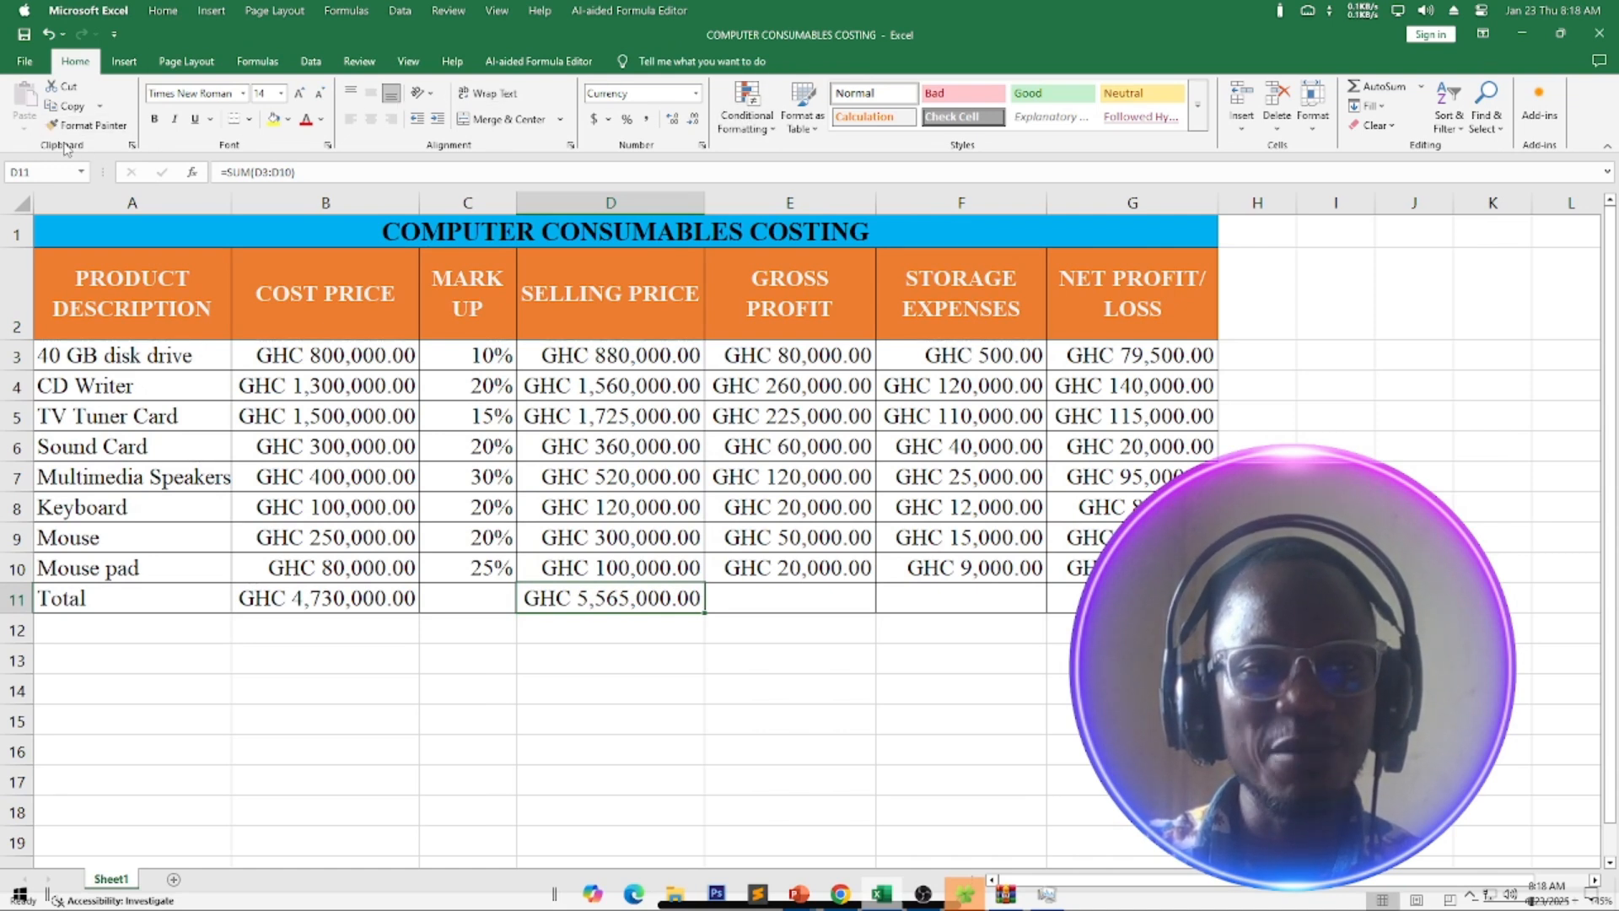
{"action": "left_click", "coordinate": [67, 106]}
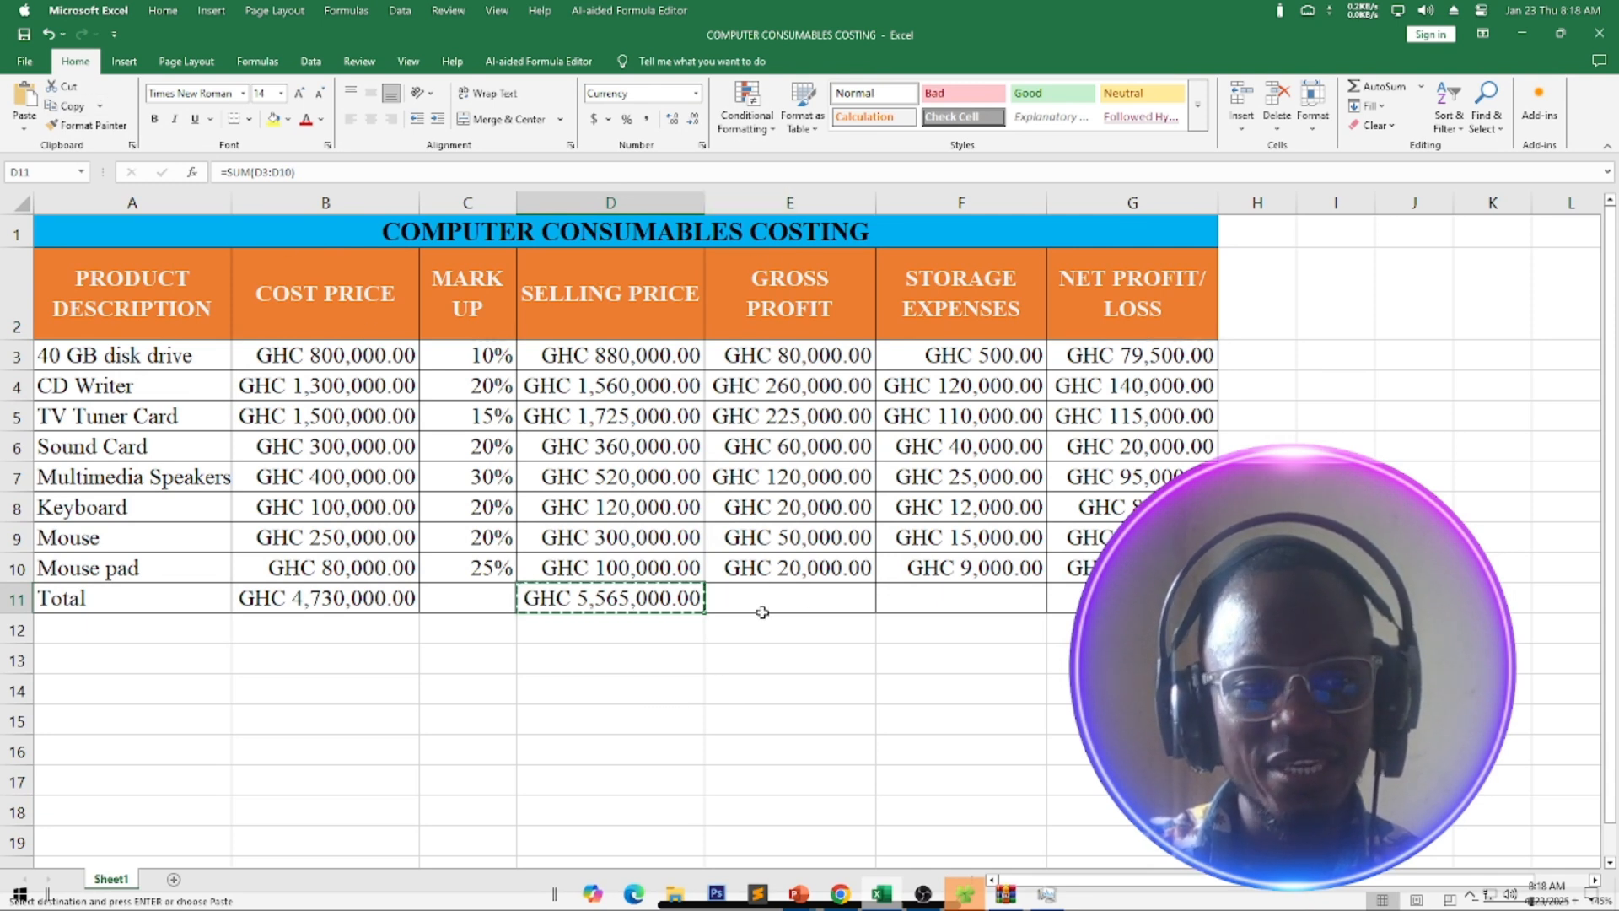
{"action": "left_click_drag", "start_coordinate": [765, 602], "coordinate": [1096, 603]}
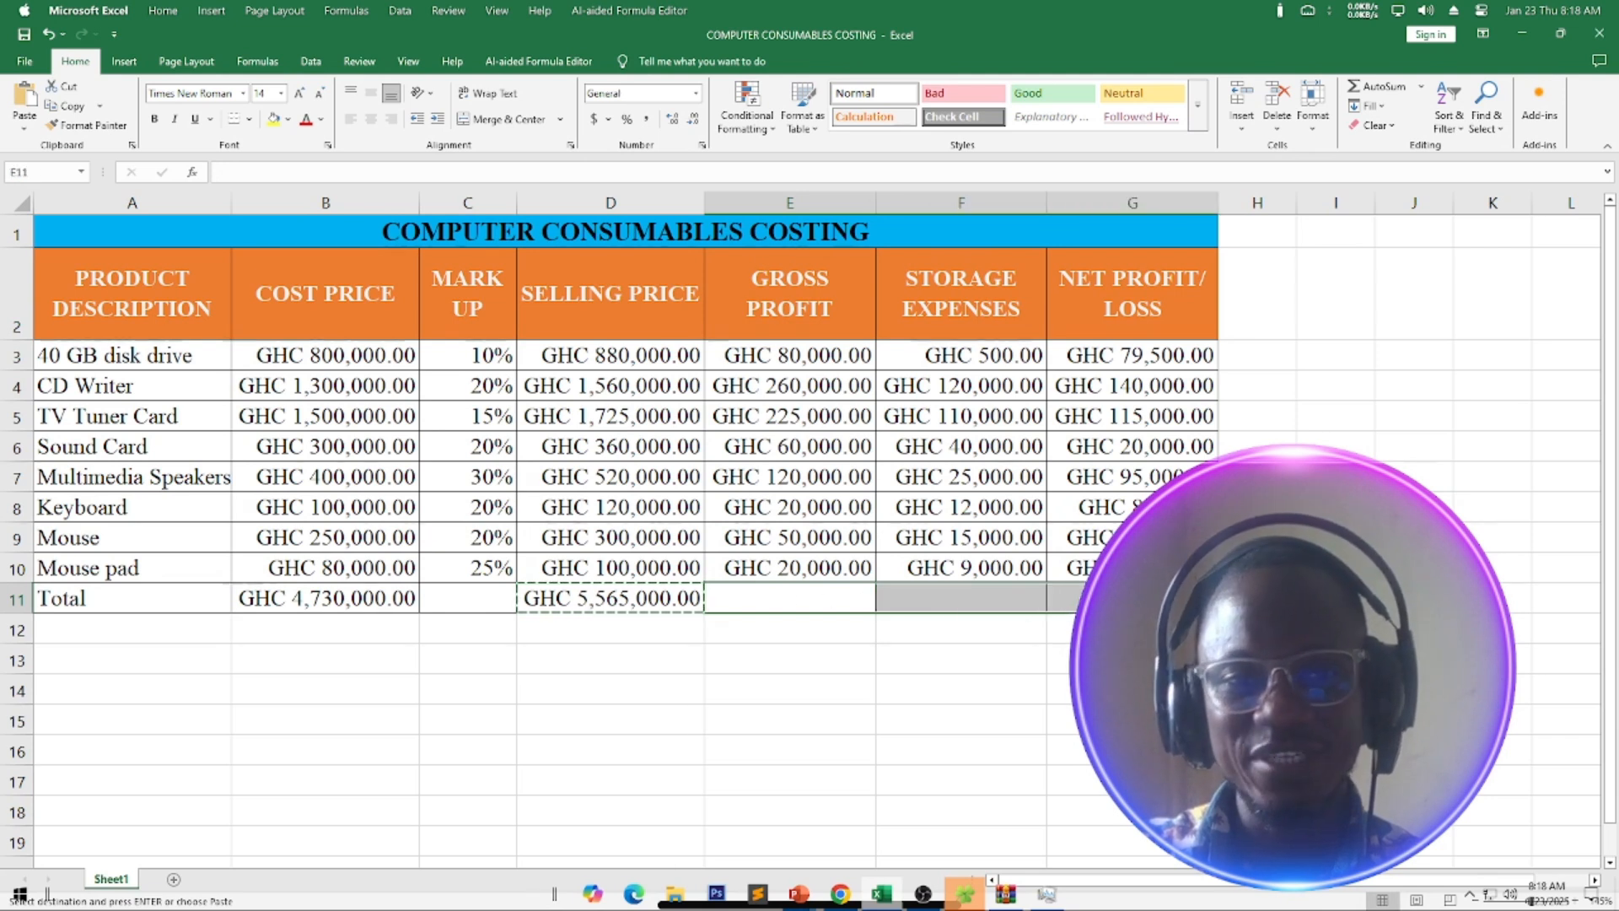
{"action": "left_click", "coordinate": [25, 97]}
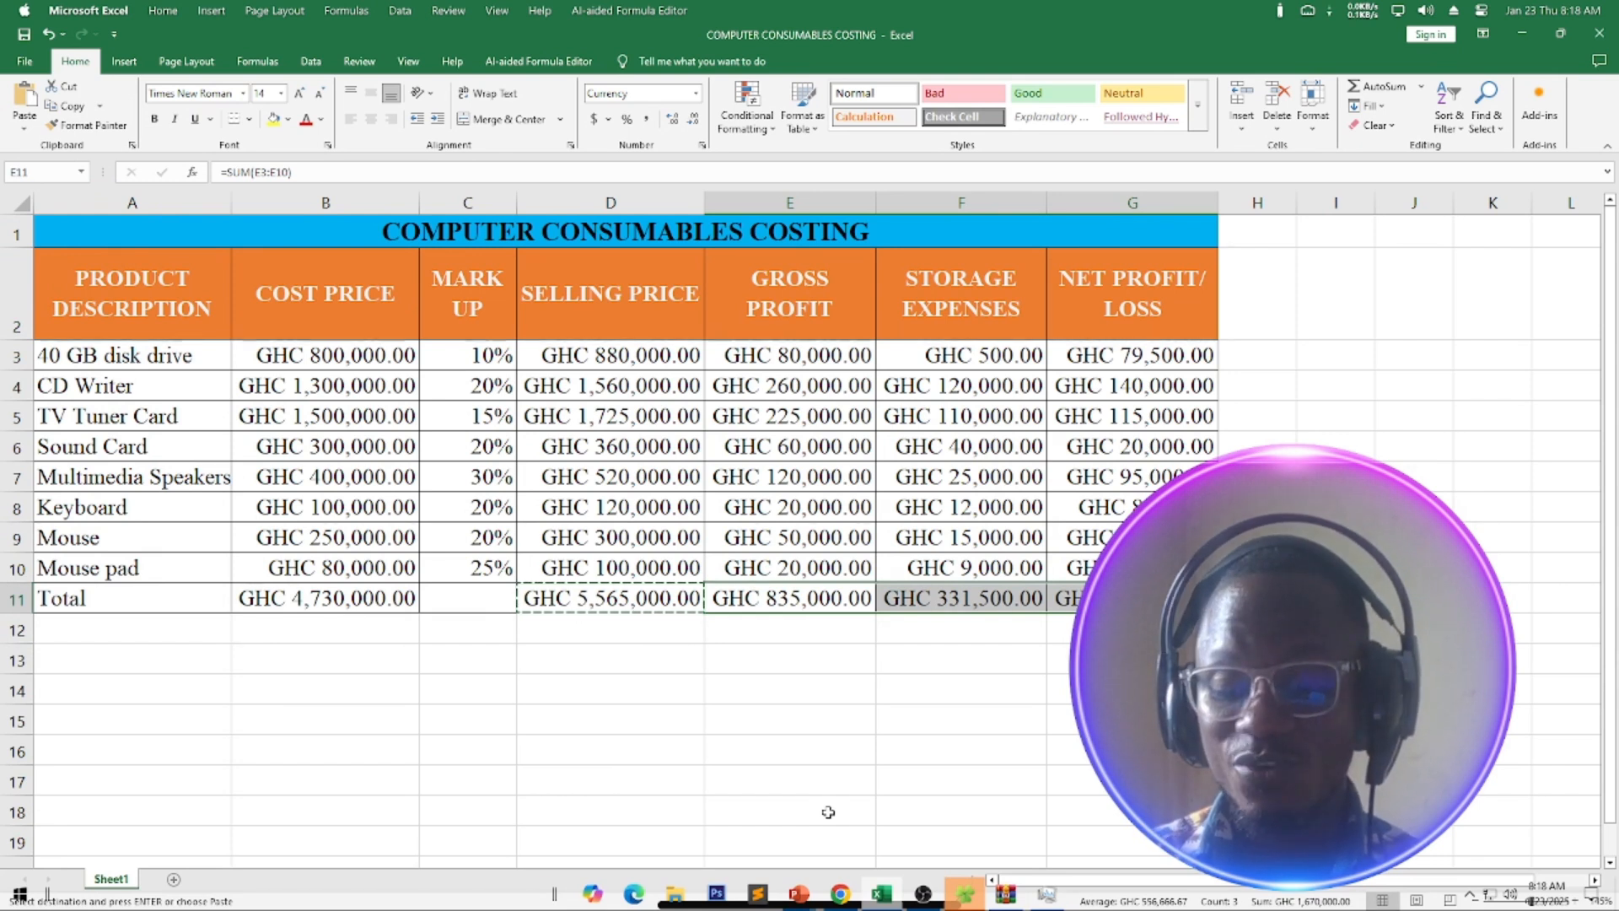
{"action": "key", "text": "Escape"}
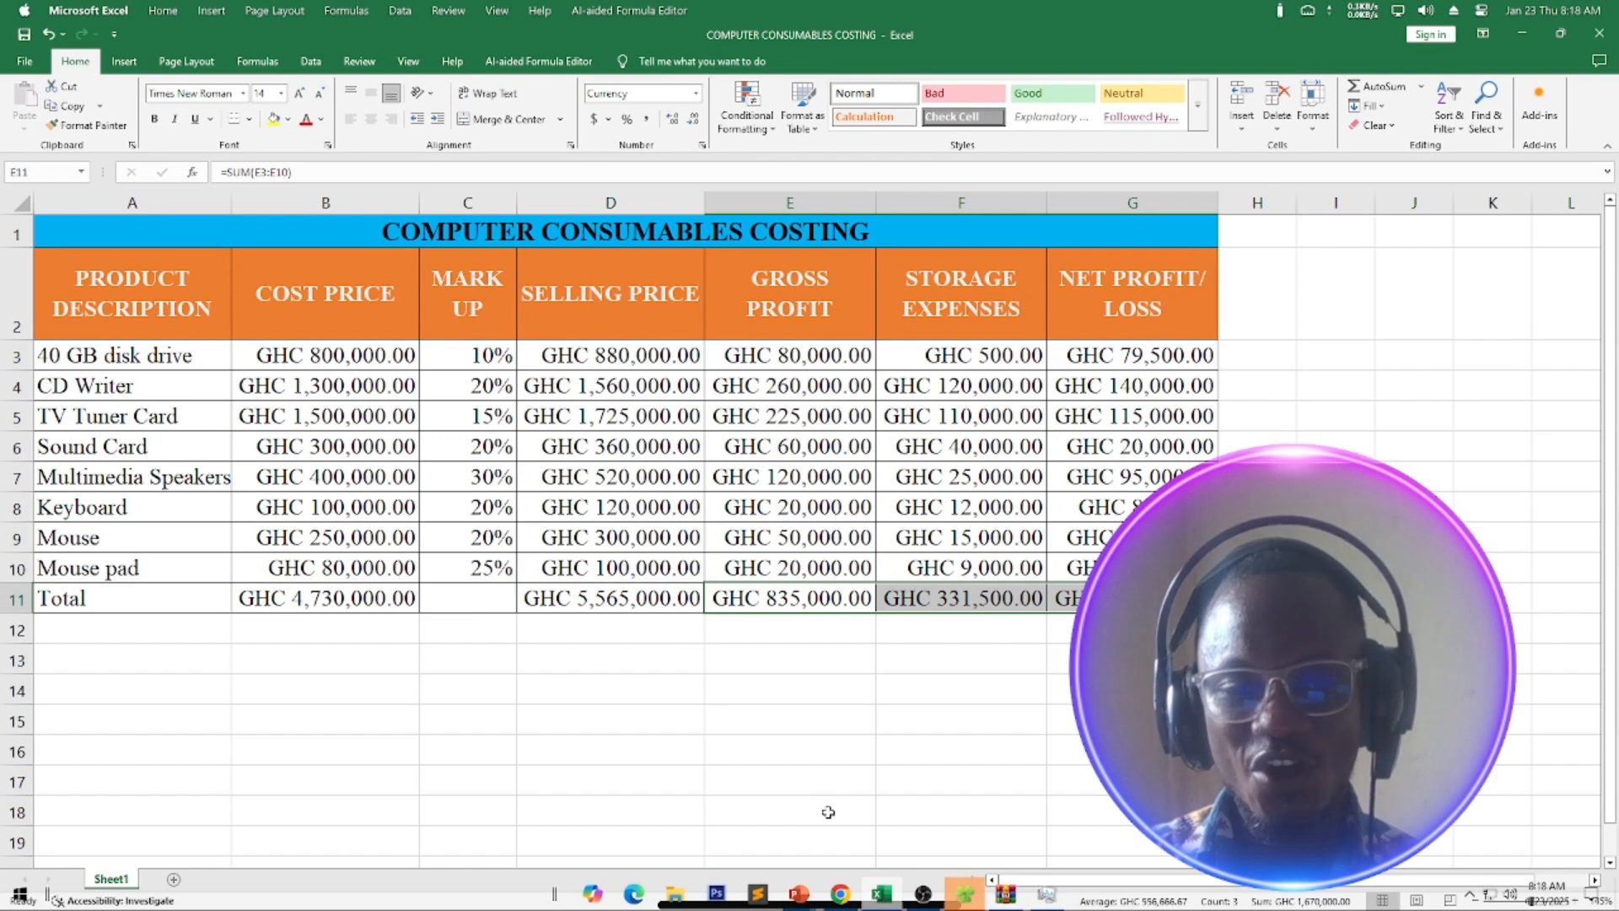